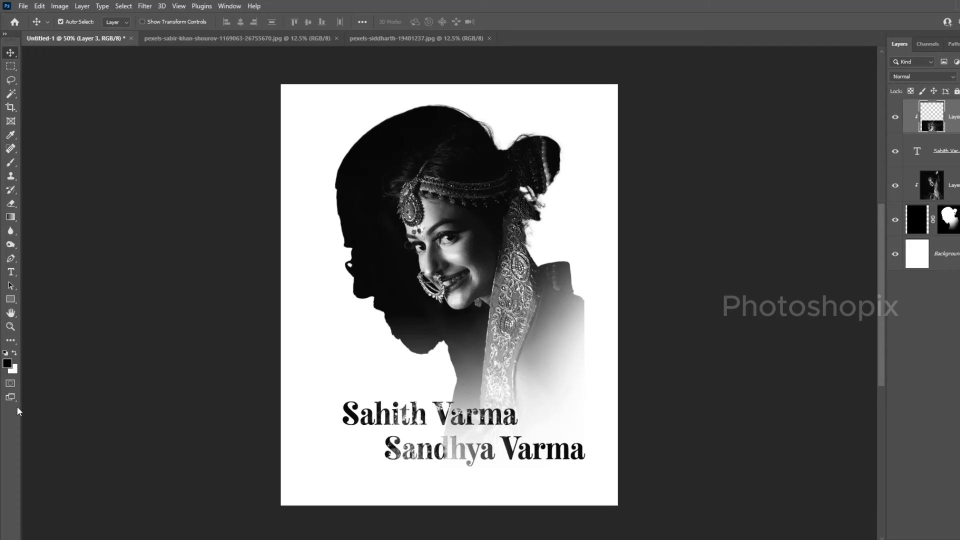
Step: Scroll over the finished poster and hide the side panels for more canvas space
scroll(459, 262, up, 1)
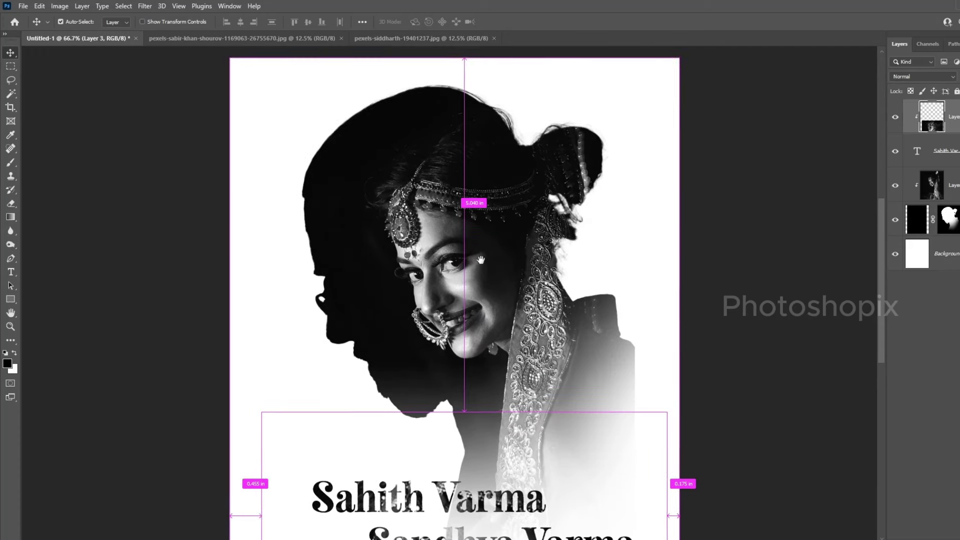
scroll(485, 260, down, 1)
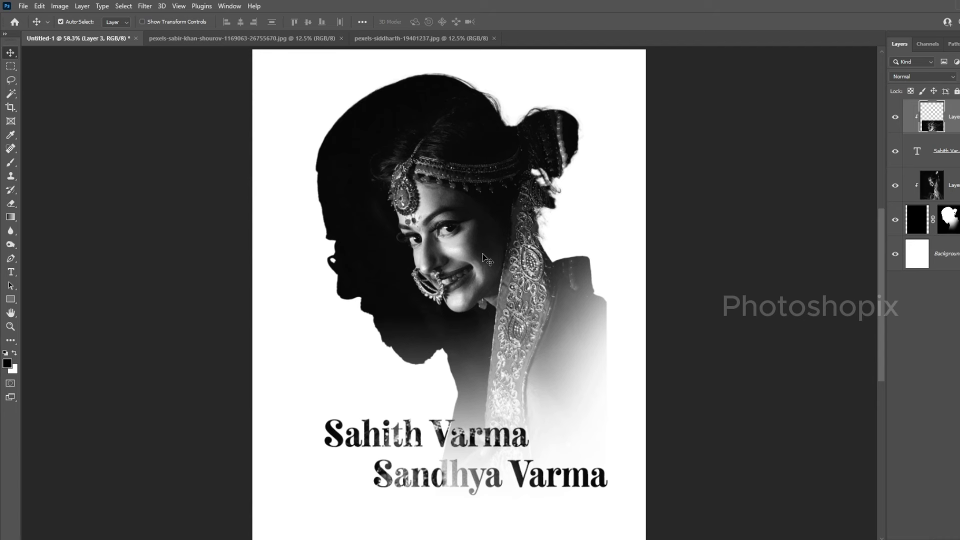
key(shift+Tab)
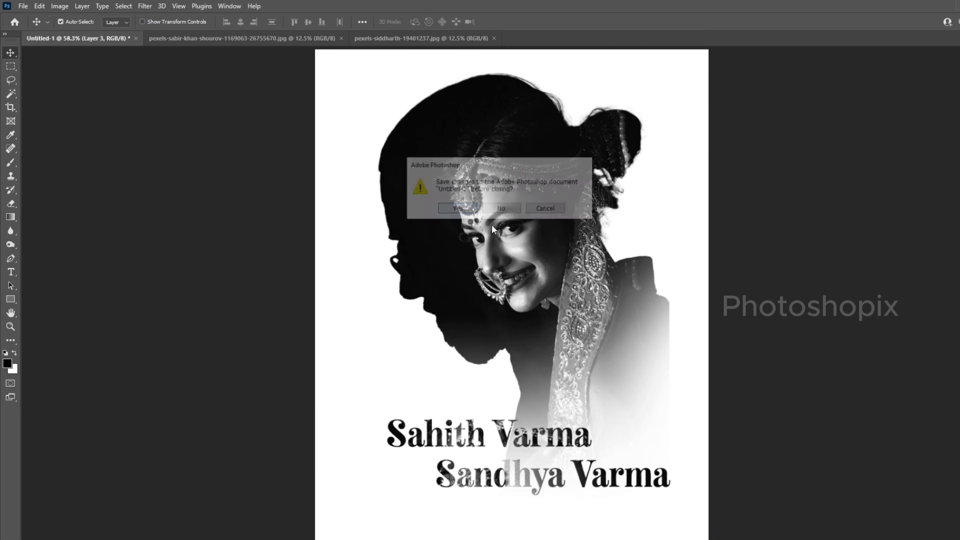
Step: Close the poster without saving, then glance at the bride photo and return to the man's
click(501, 208)
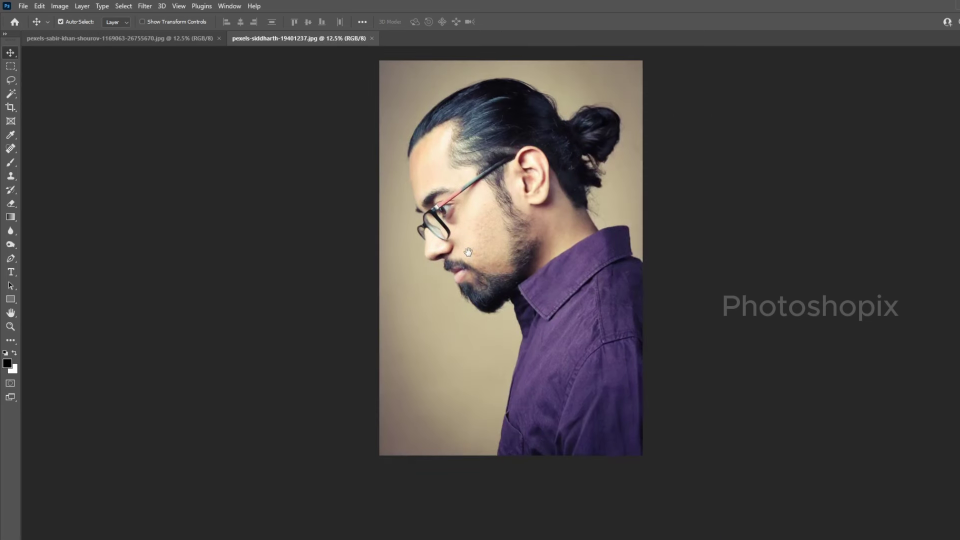
drag(468, 252, 471, 273)
key(ctrl+Tab)
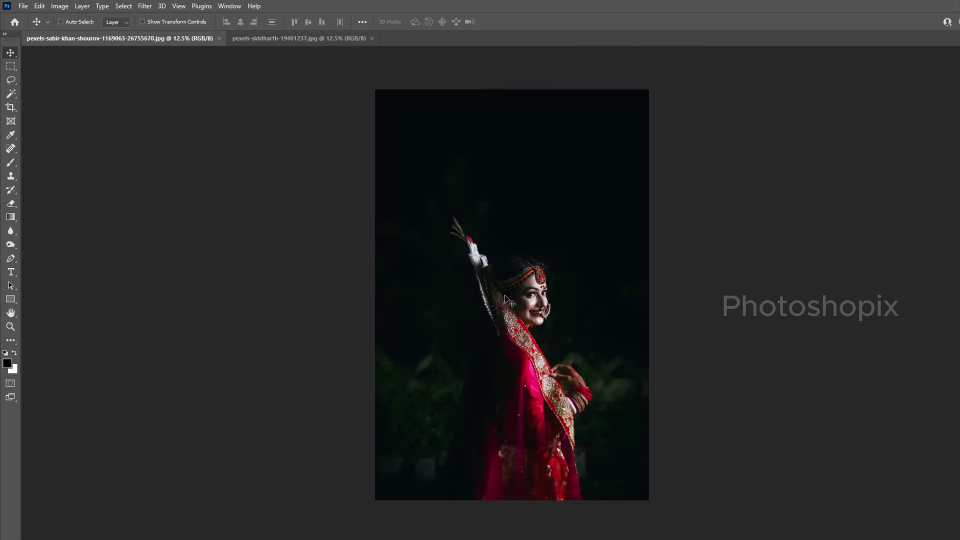
click(527, 315)
scroll(527, 315, down, 1)
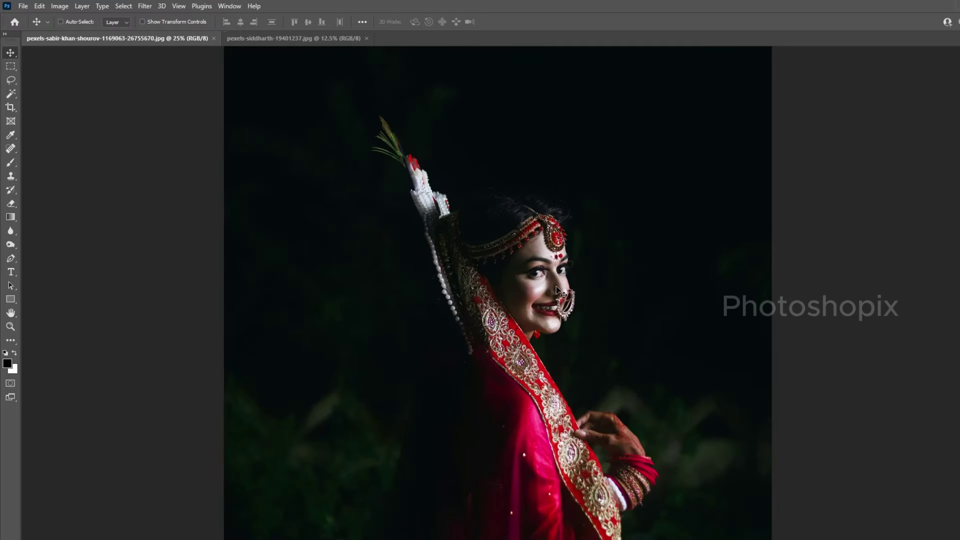
key(ctrl+Tab)
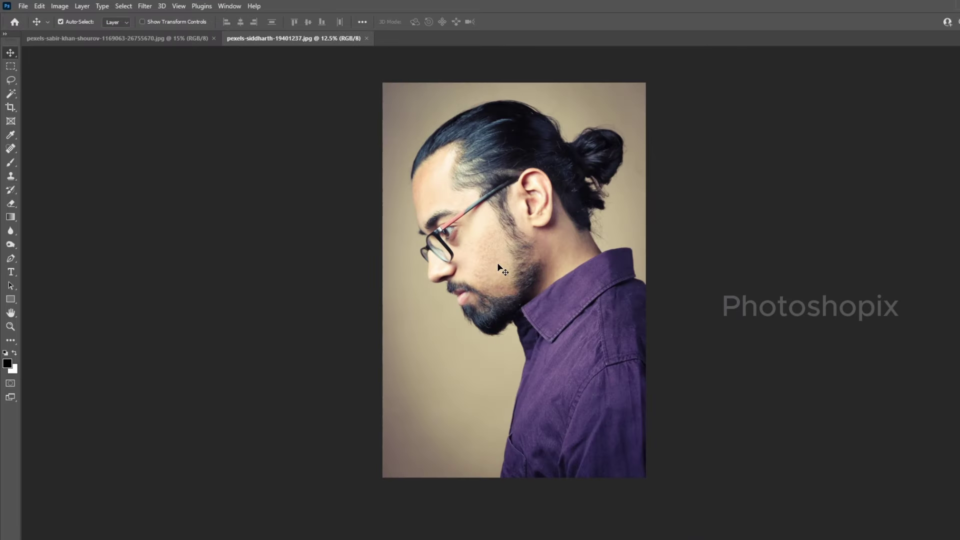
Step: Create a new Photo-preset document 12 by 10 inches
key(ctrl+n)
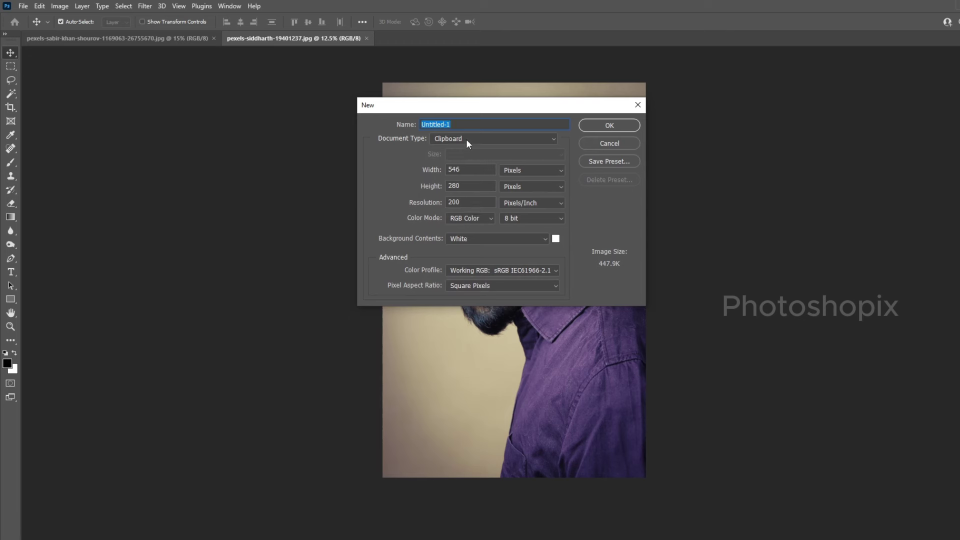
click(468, 143)
click(470, 194)
click(466, 170)
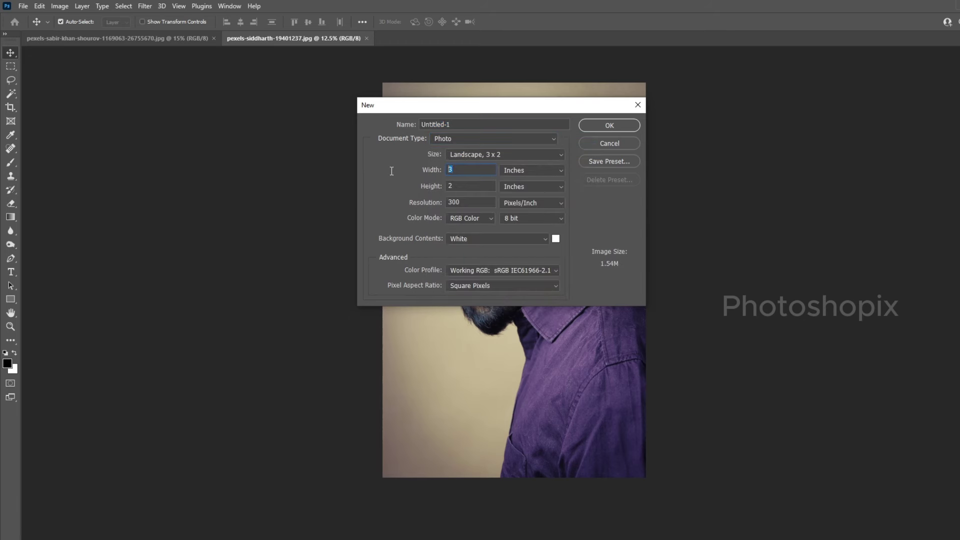
text(12)
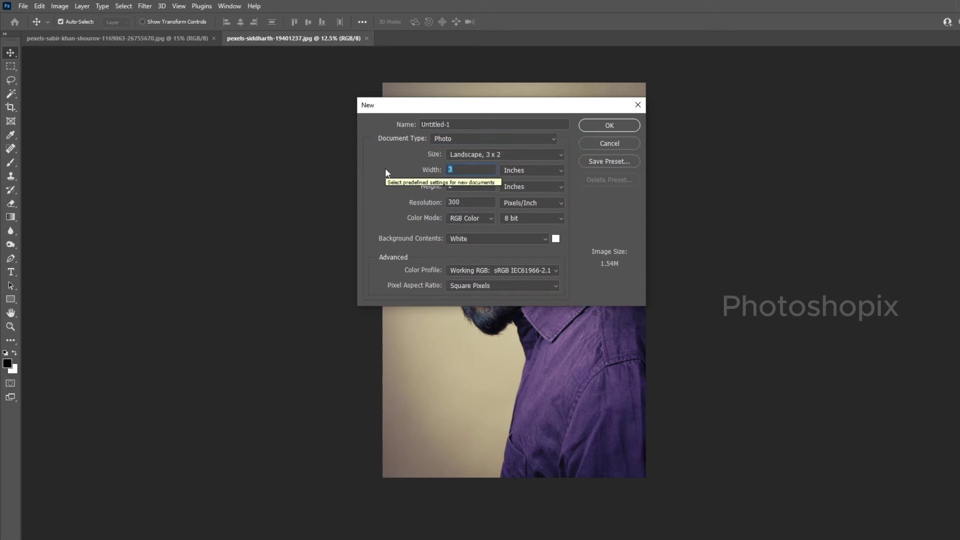
key(Tab)
text(10)
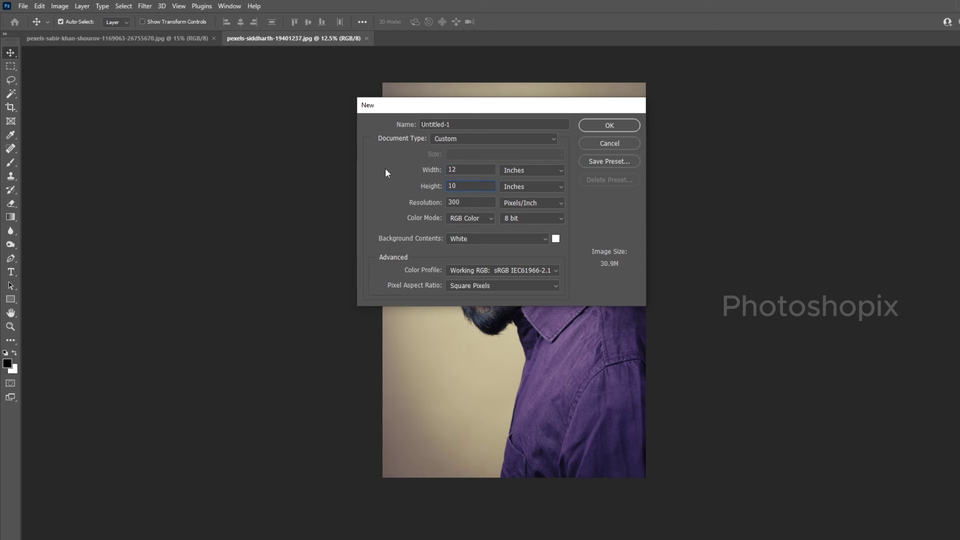
key(Return)
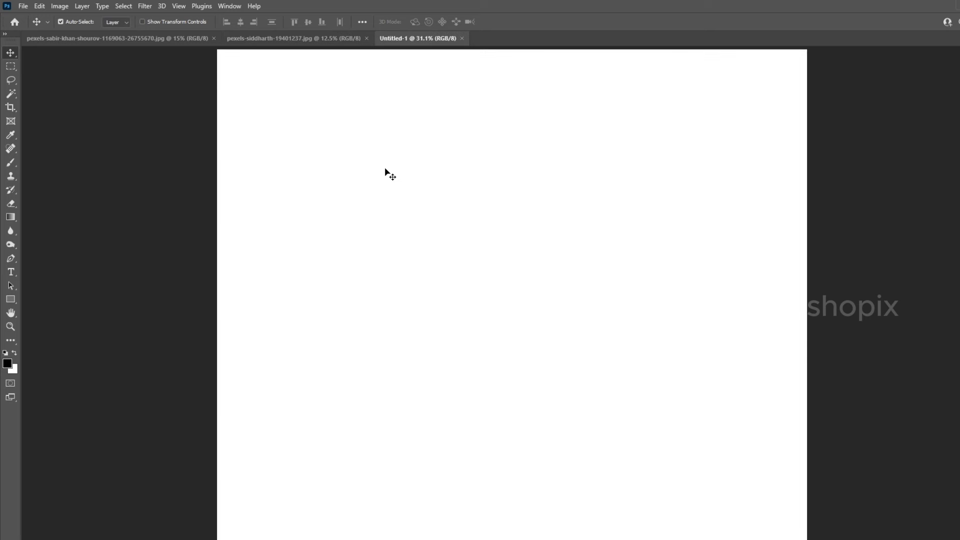
Step: Rotate the new canvas 90° to portrait, then return to the man's photo
key(alt+i)
key(g)
key(9)
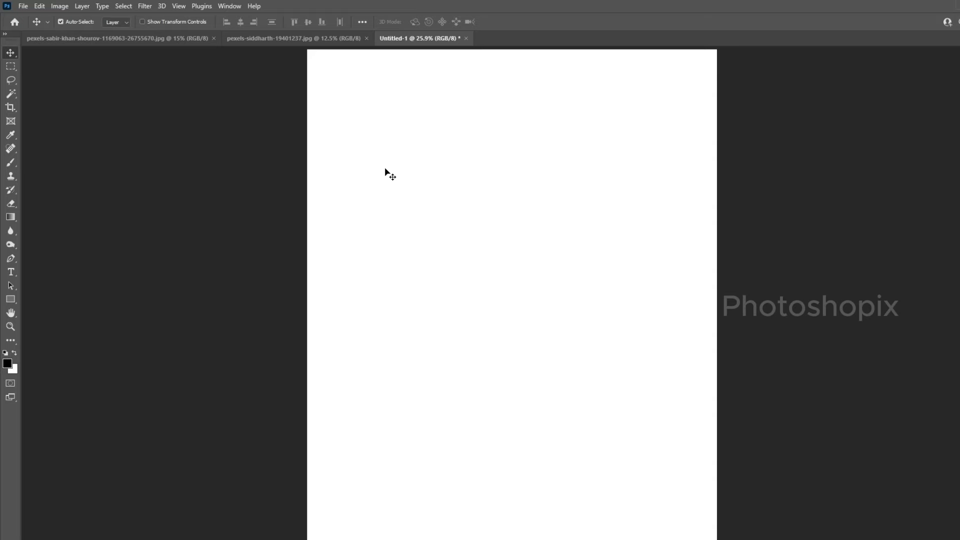
key(ctrl+minus)
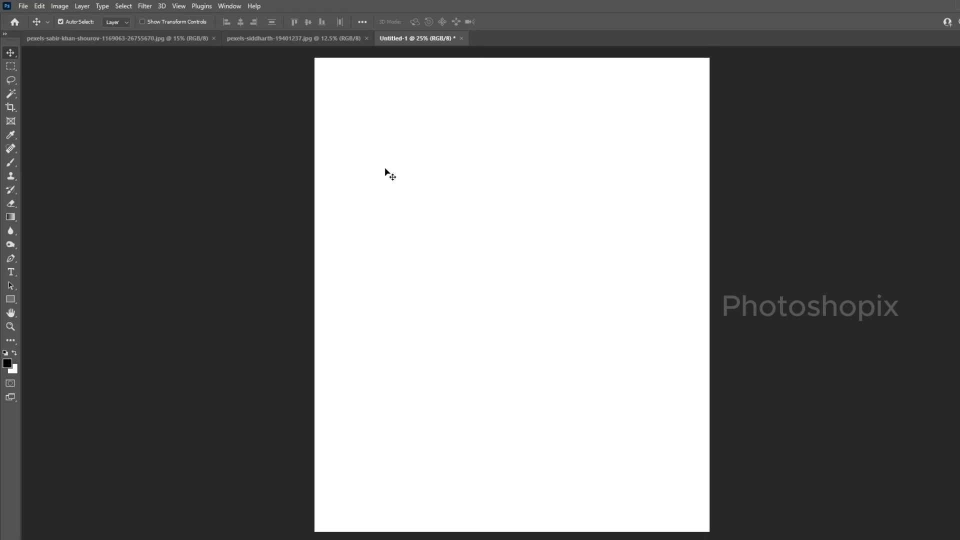
click(271, 37)
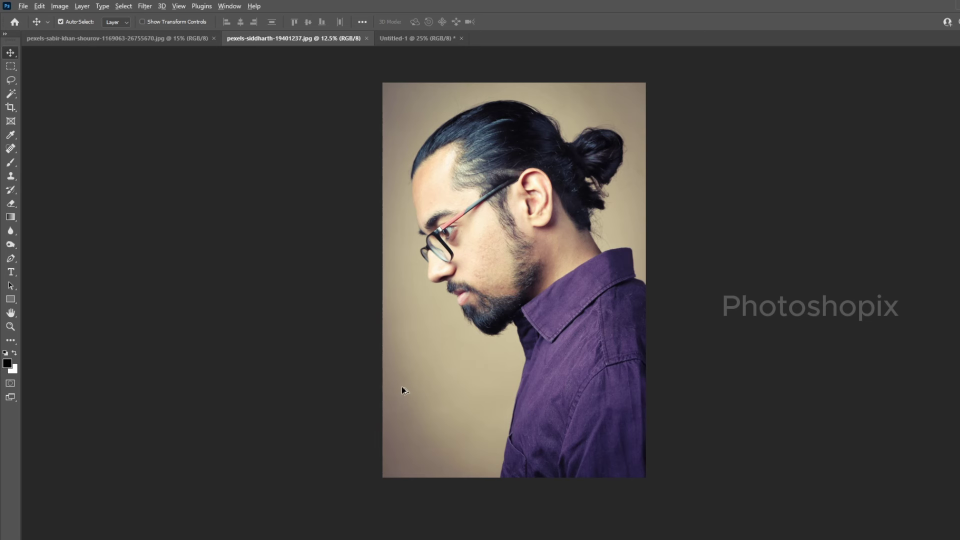
Step: Auto-select the man with Select > Subject and zoom in on the glasses area
key(alt+s)
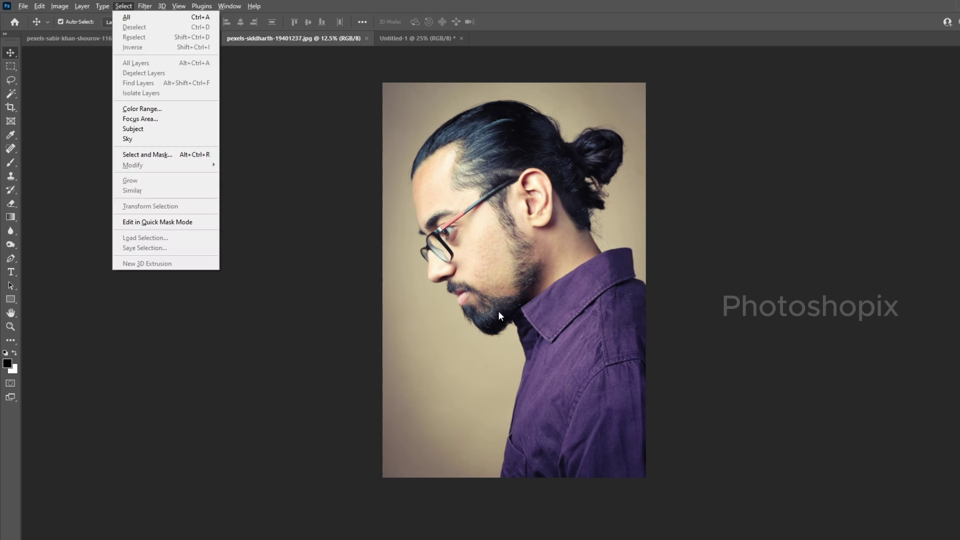
click(133, 129)
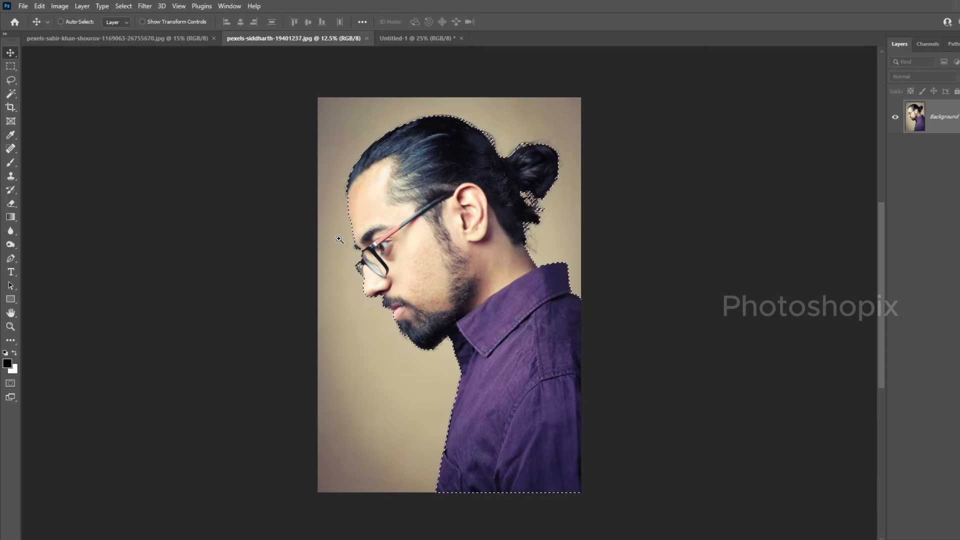
scroll(339, 245, up, 5)
mouse_move(497, 285)
mouse_down()
mouse_move(426, 200)
mouse_move(440, 213)
mouse_up()
scroll(408, 256, up, 1)
Step: Check the selection around the head with the Lasso tool, then return to the Move tool
key(l)
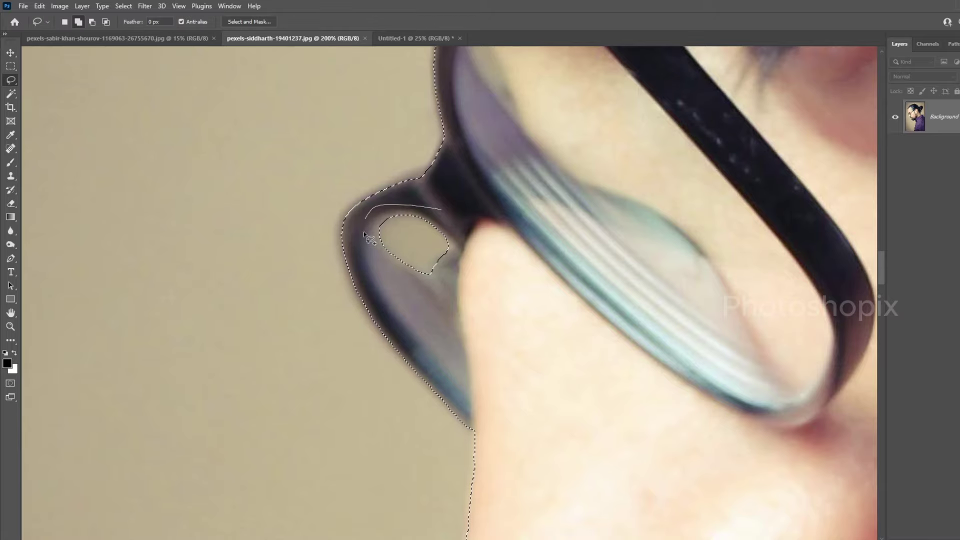
scroll(491, 244, down, 2)
scroll(490, 244, down, 1)
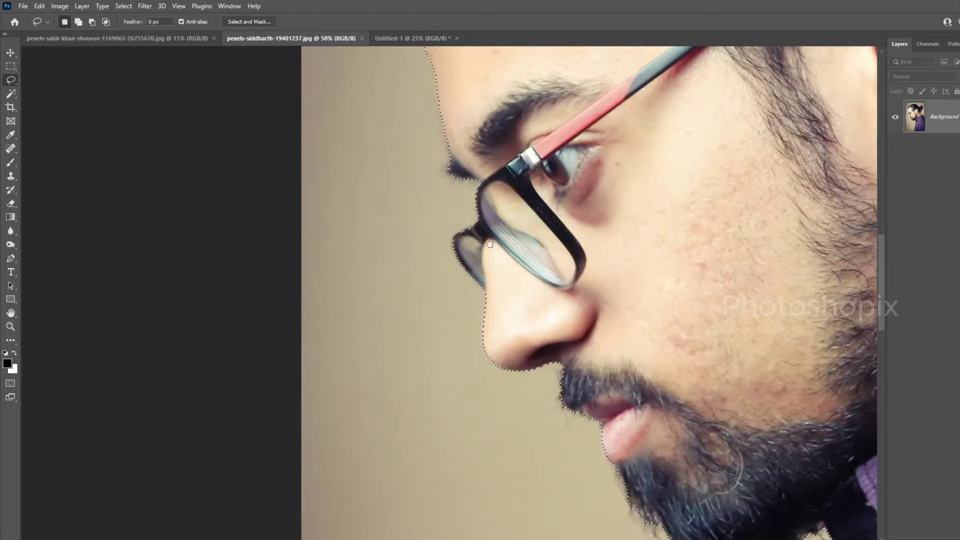
scroll(450, 225, up, 5)
mouse_move(450, 225)
mouse_down()
mouse_move(622, 435)
mouse_move(639, 392)
mouse_move(571, 227)
mouse_move(644, 321)
mouse_move(557, 263)
mouse_up()
scroll(557, 263, down, 5)
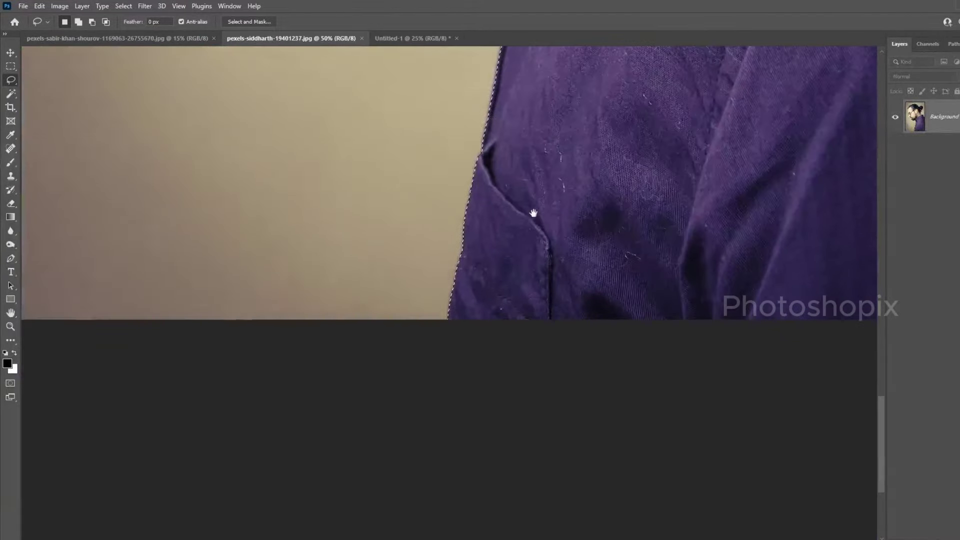
scroll(531, 214, down, 3)
key(v)
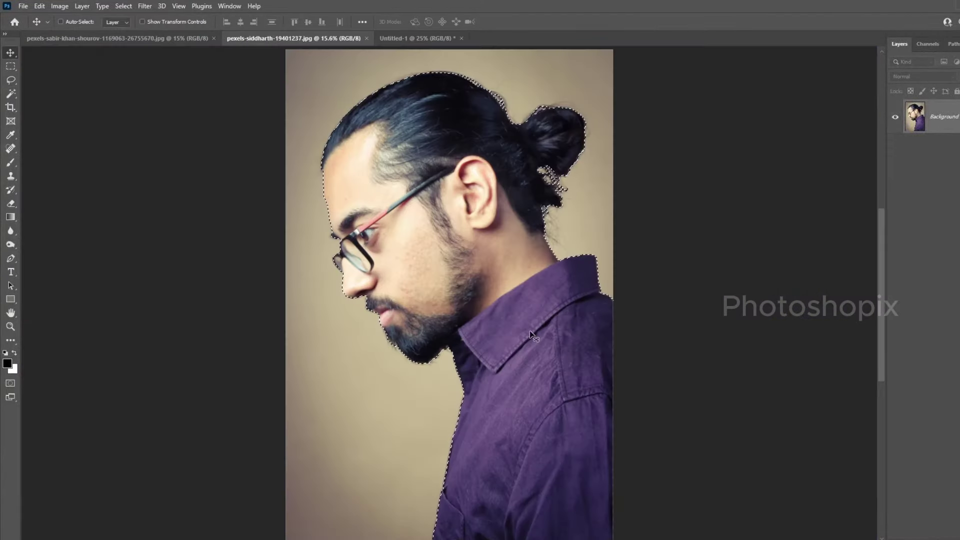
scroll(530, 331, down, 1)
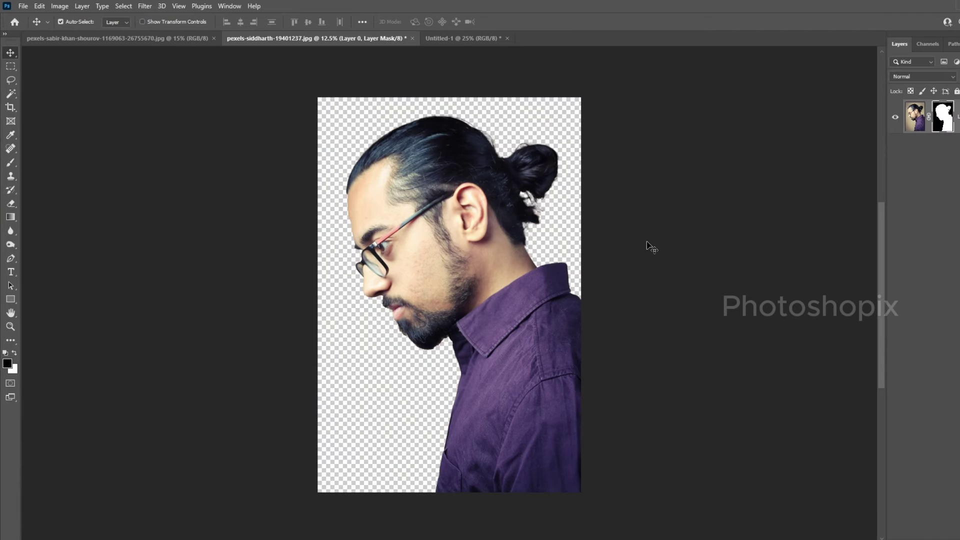
mouse_move(437, 247)
mouse_down()
mouse_move(456, 246)
mouse_move(520, 307)
mouse_up()
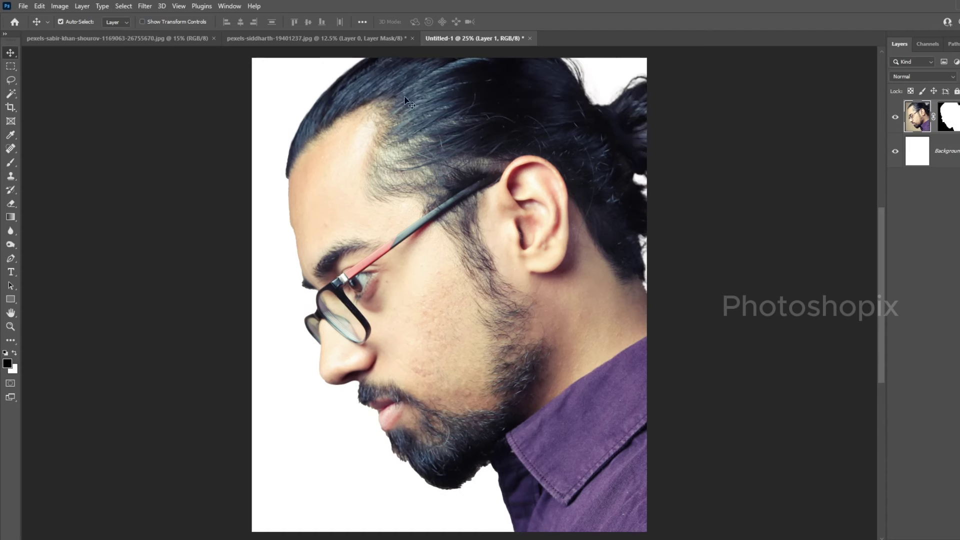
click(341, 40)
click(413, 38)
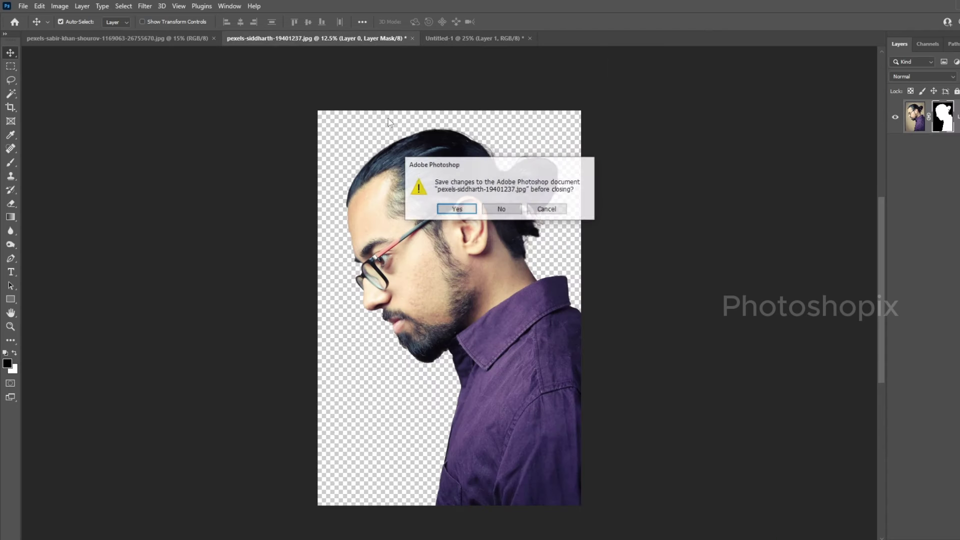
click(510, 208)
alt+click(481, 220)
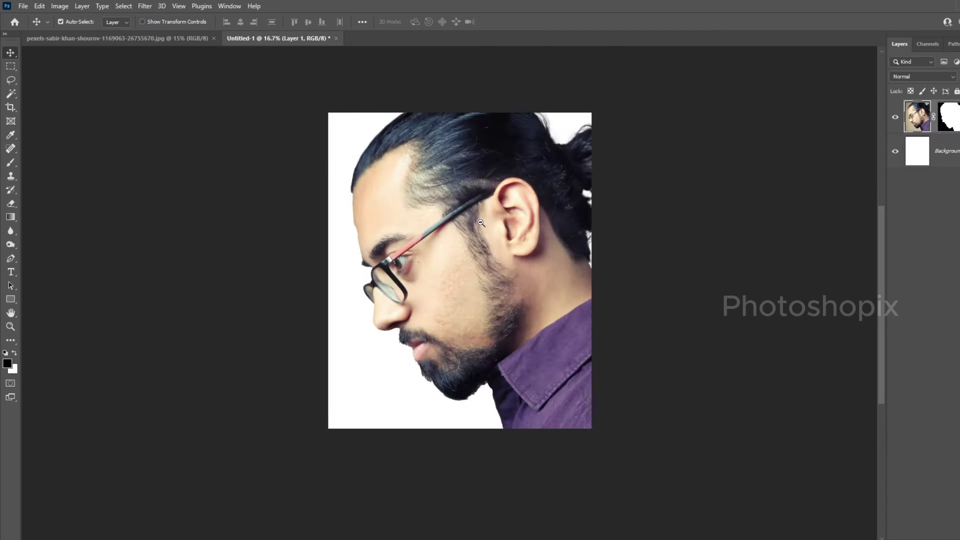
key(ctrl+t)
drag(618, 104, 570, 182)
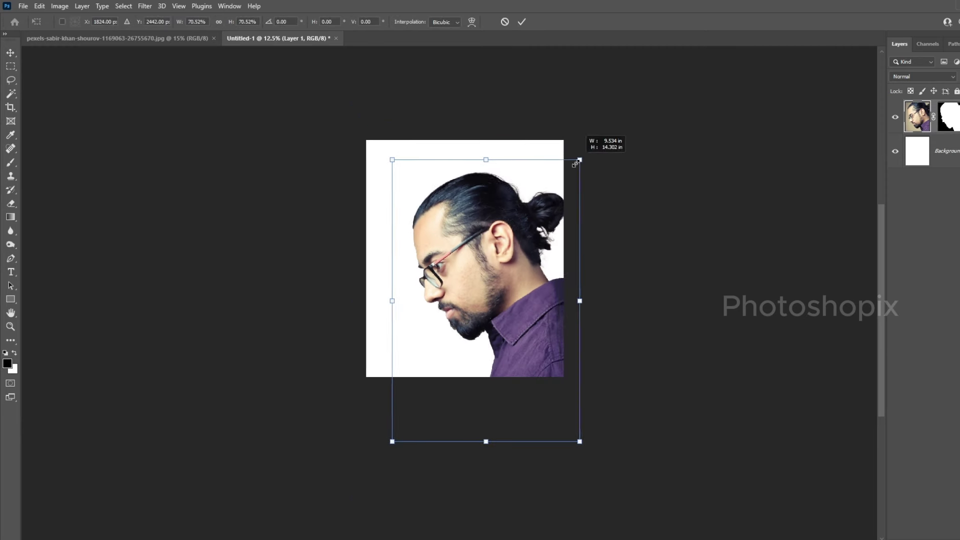
drag(533, 257, 511, 219)
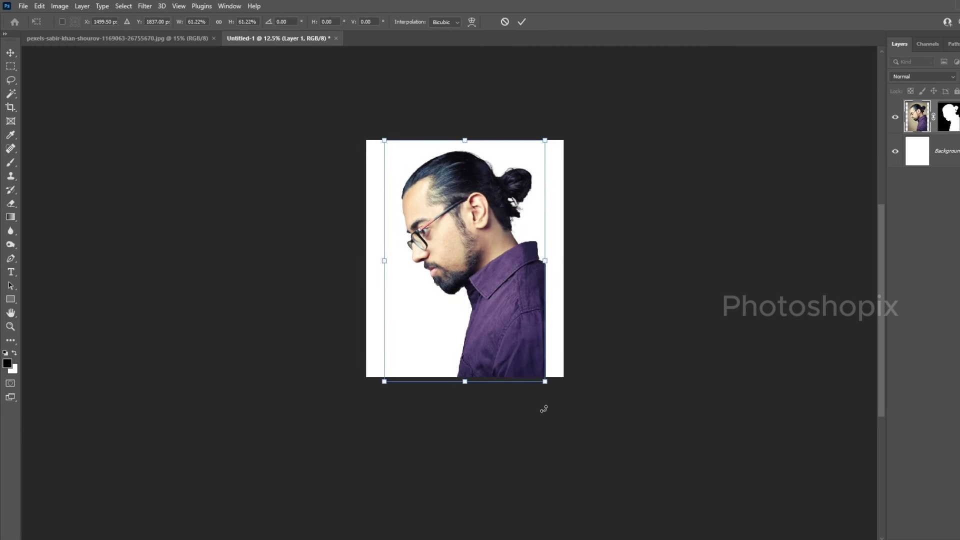
drag(545, 383, 553, 402)
drag(503, 347, 500, 348)
key(Return)
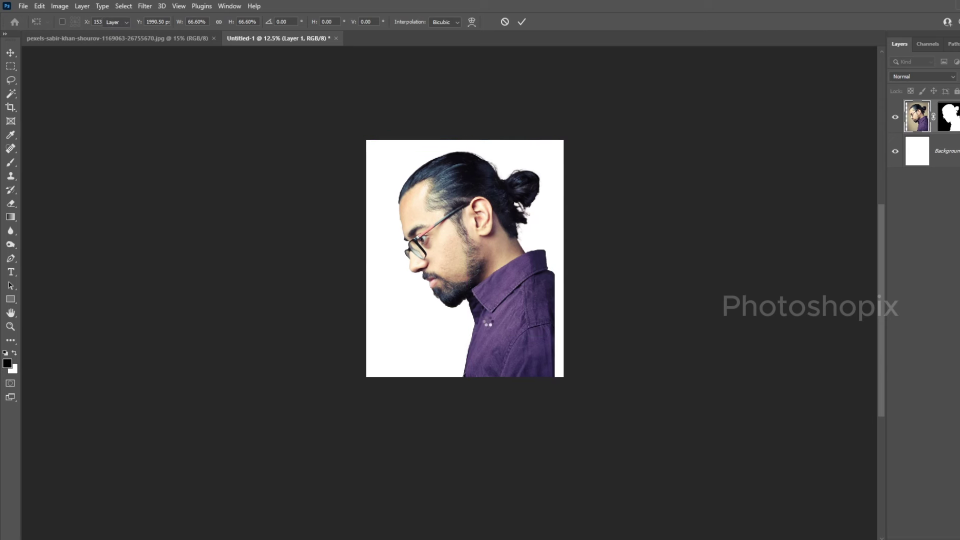
key(ctrl+0)
key(ctrl+minus)
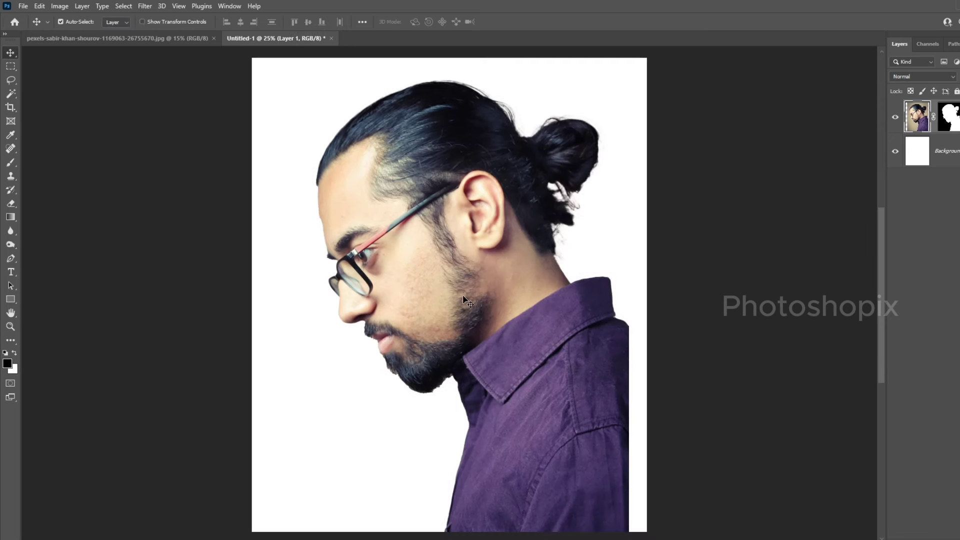
drag(464, 299, 463, 294)
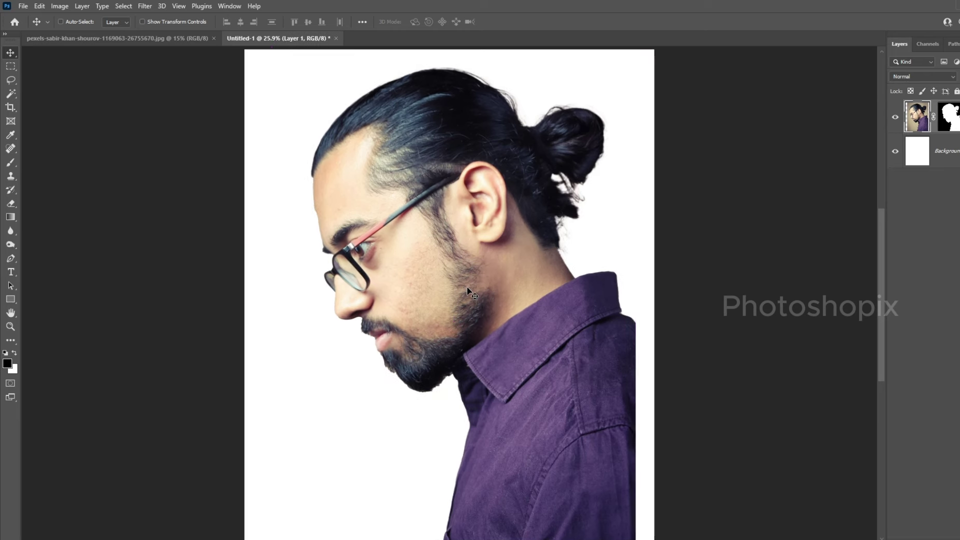
key(ctrl+minus)
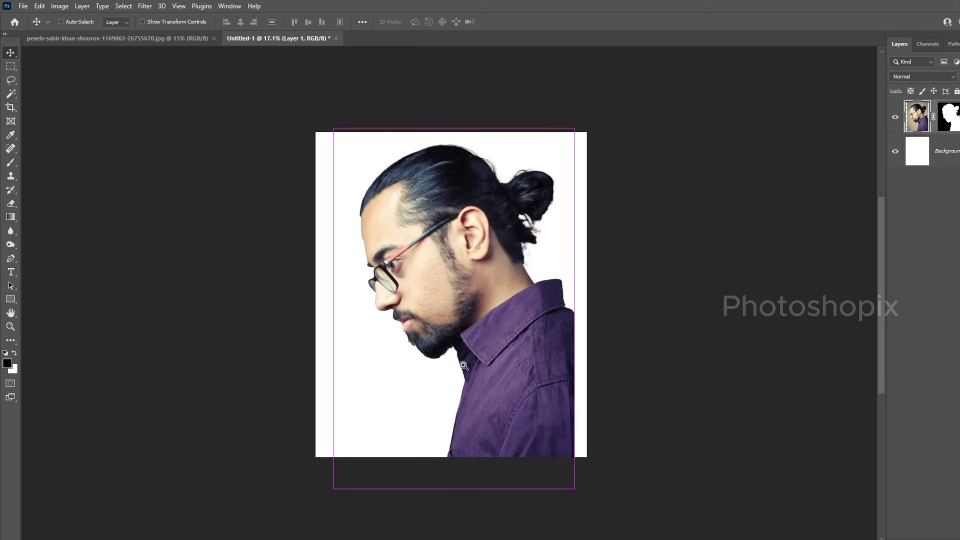
drag(425, 373, 398, 345)
key(ctrl+space)
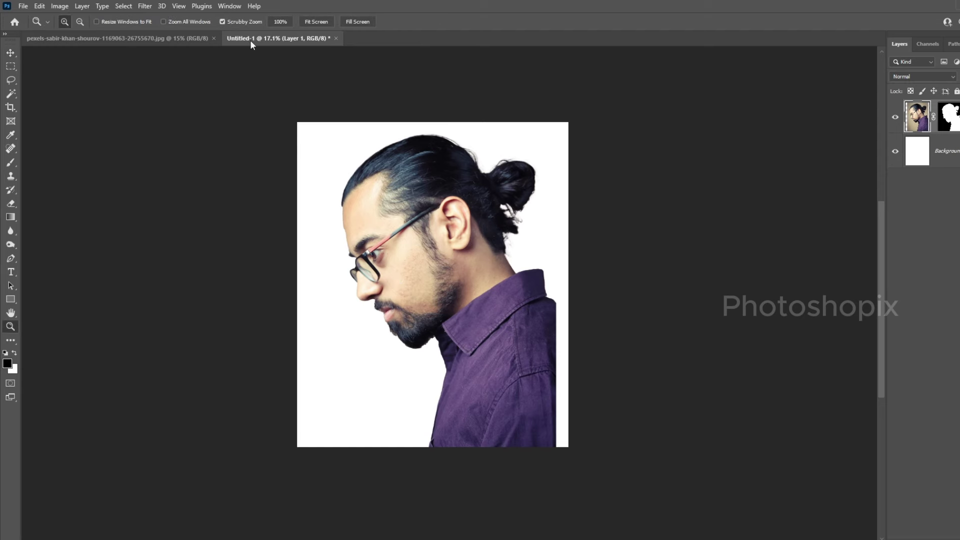
drag(384, 313, 488, 368)
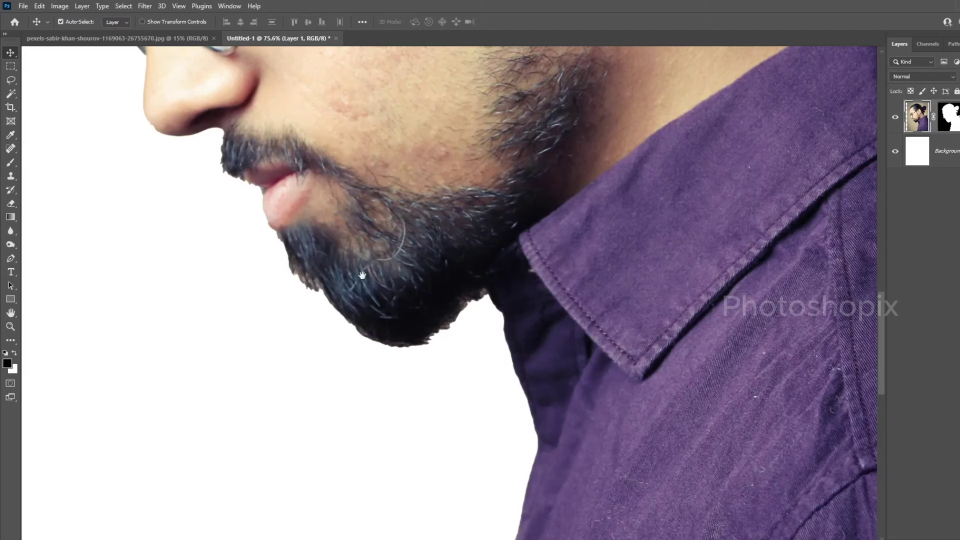
drag(364, 274, 467, 287)
drag(541, 280, 542, 307)
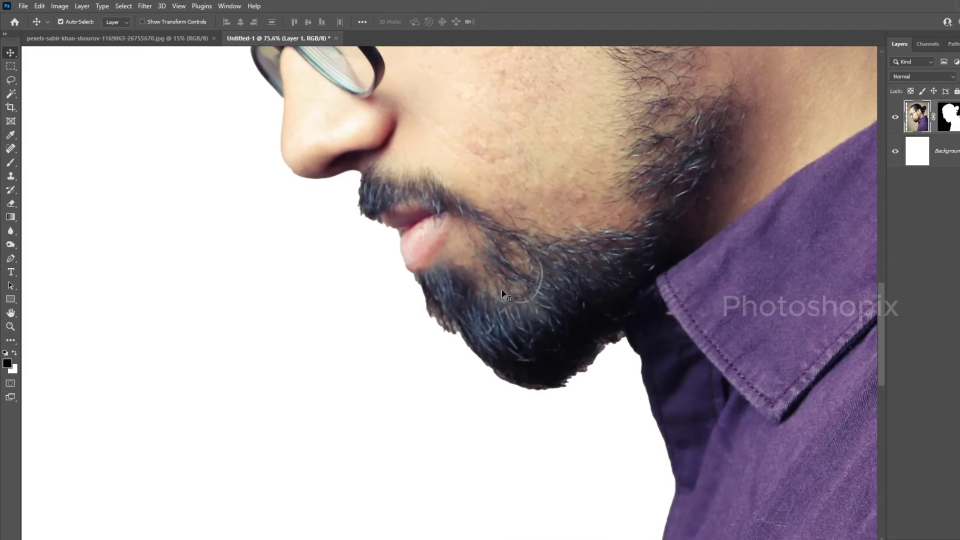
scroll(502, 293, down, 5)
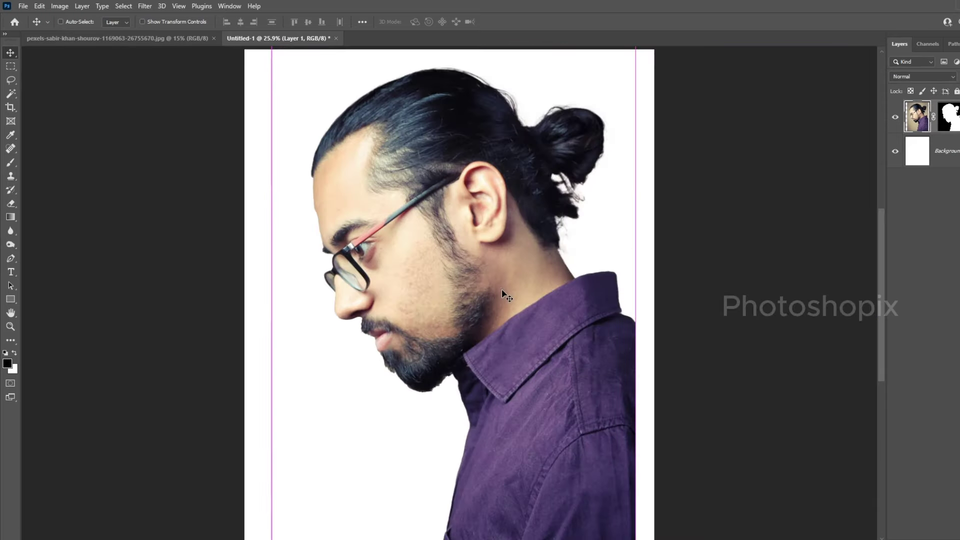
key(ctrl+semicolon)
click(950, 117)
Step: Open the man's layer mask in Select and Mask and zoom in on the beard
double_click(950, 118)
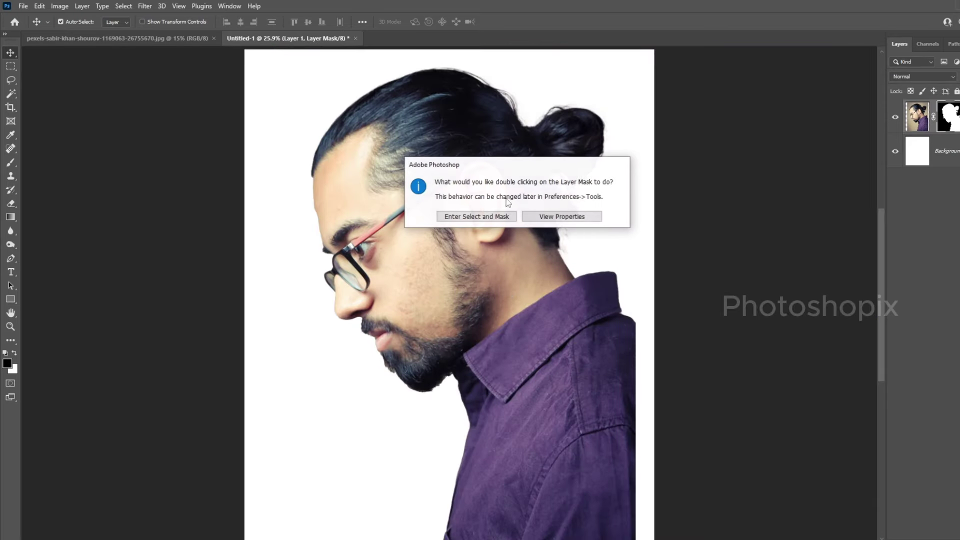
click(481, 219)
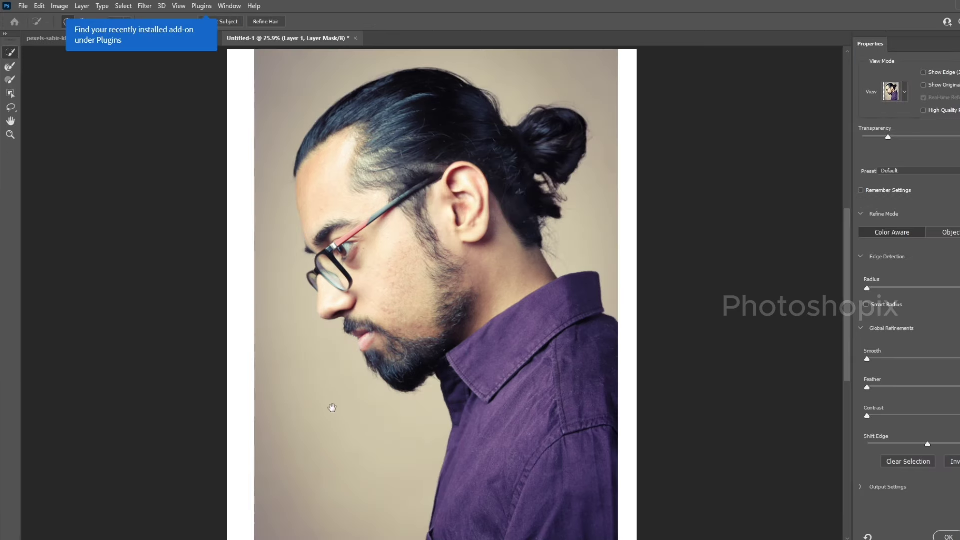
drag(403, 407, 450, 350)
click(422, 307)
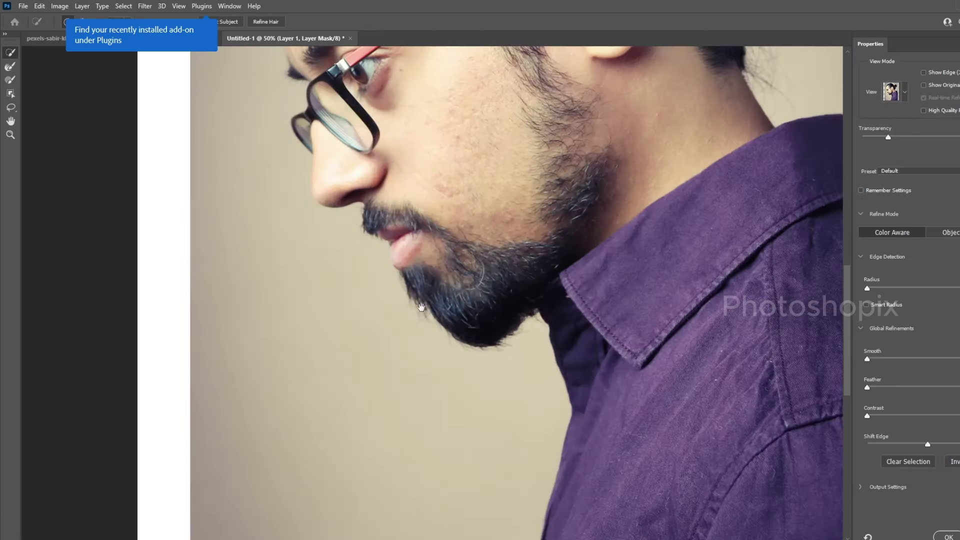
Step: Refine the beard edge with a size-70 Refine Edge Brush and apply the mask
click(10, 66)
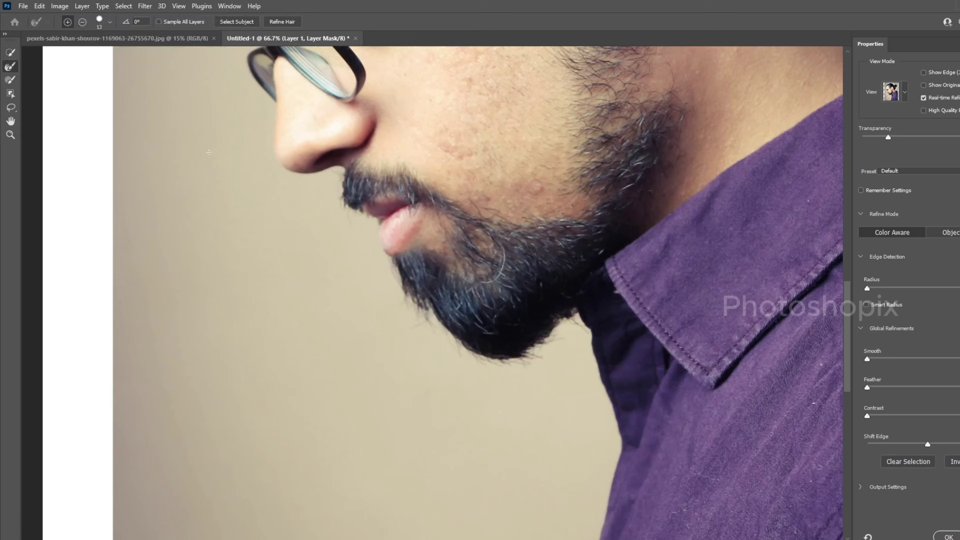
key(bracketright)
key(bracketright)
key(bracketright)
drag(431, 310, 575, 315)
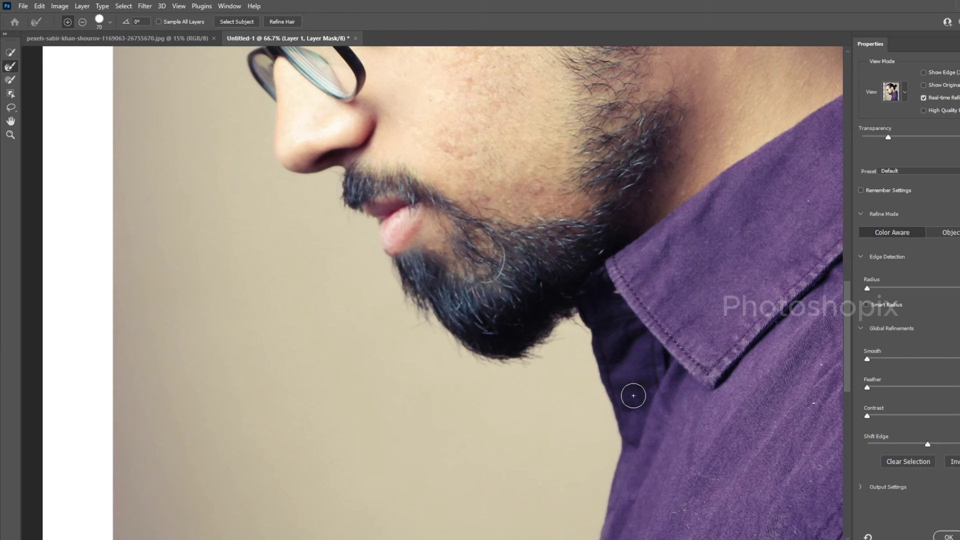
drag(529, 355, 515, 445)
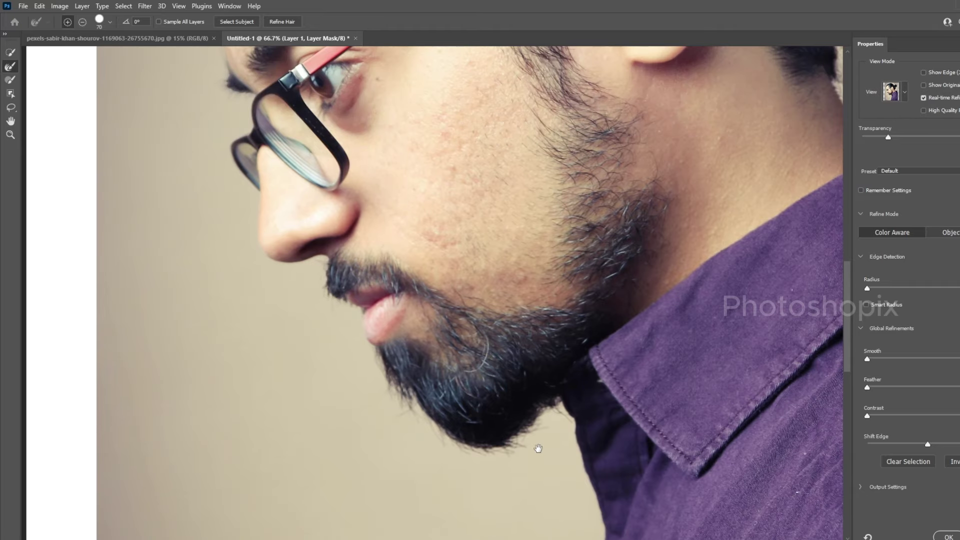
click(947, 536)
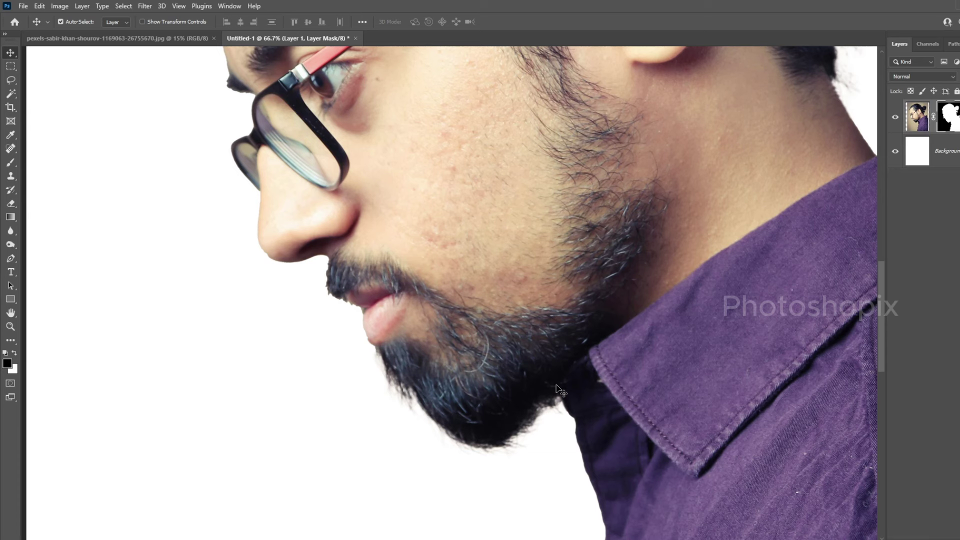
key(ctrl+0)
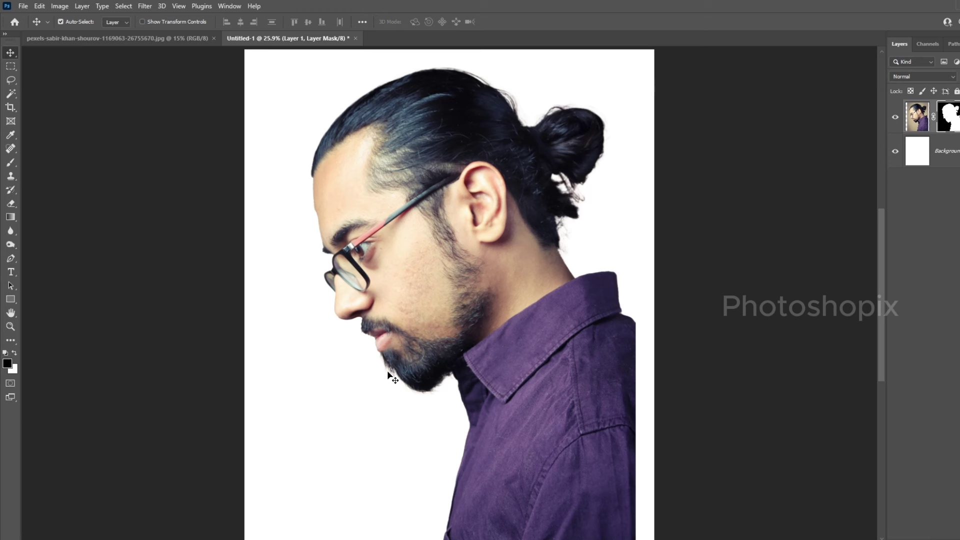
click(913, 127)
Step: Test black fills on the man's layer, undoing them and confirming the foreground is black
key(alt+BackSpace)
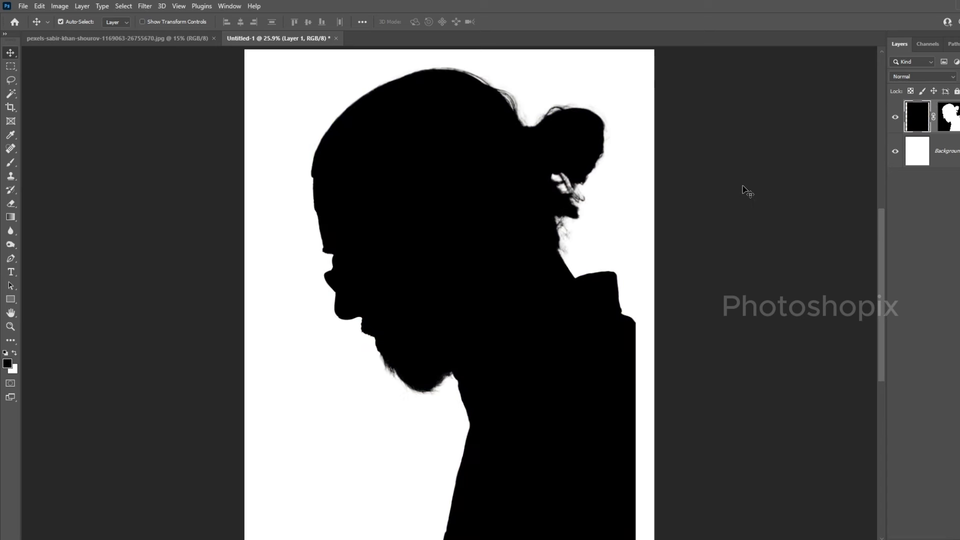
key(ctrl+z)
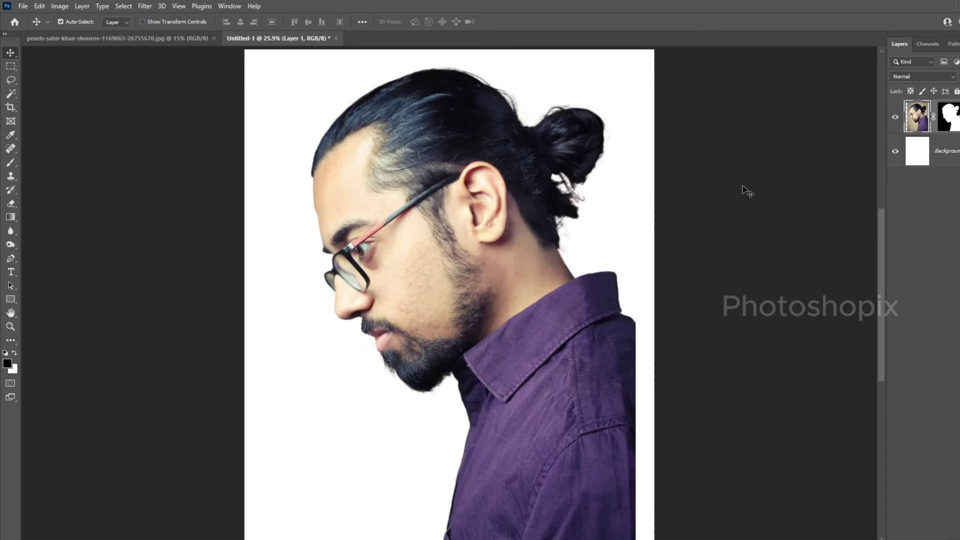
click(8, 365)
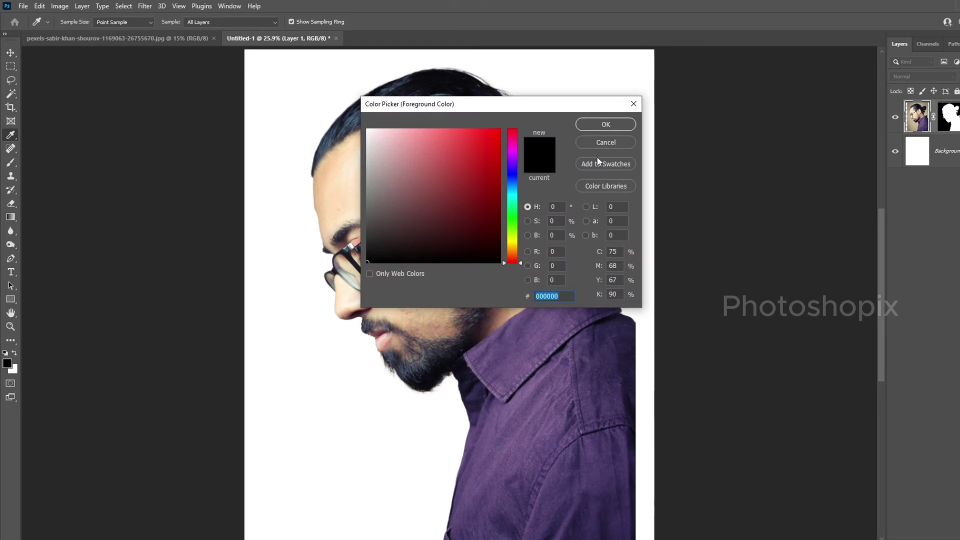
click(603, 124)
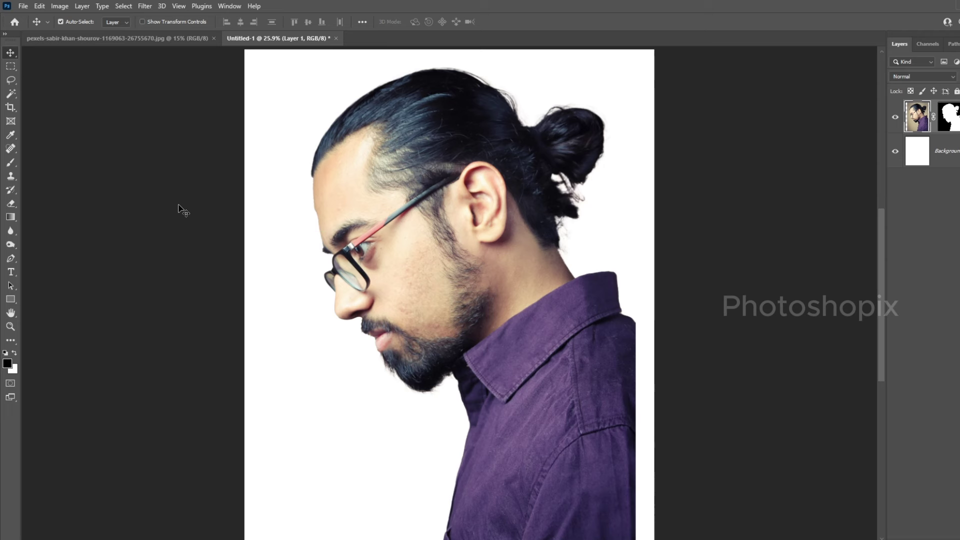
key(alt+e)
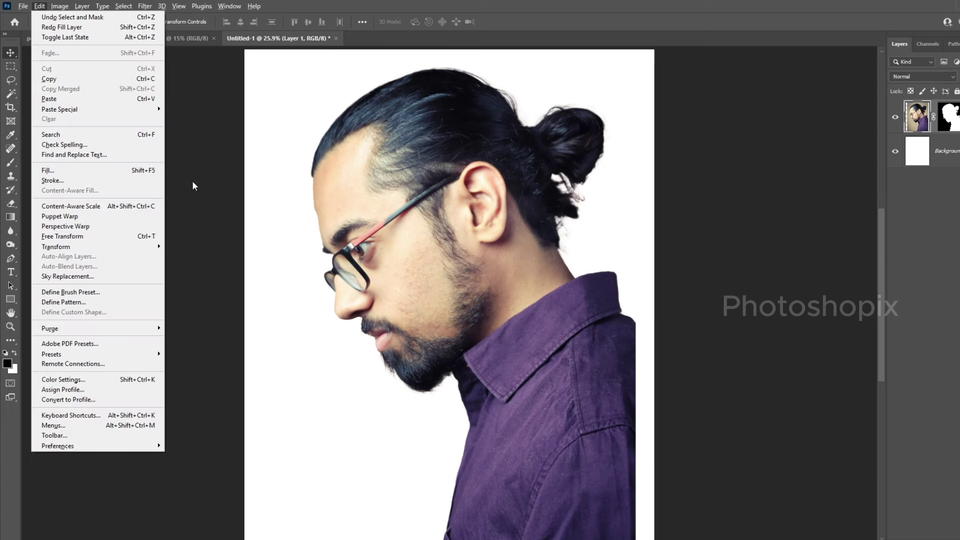
click(104, 172)
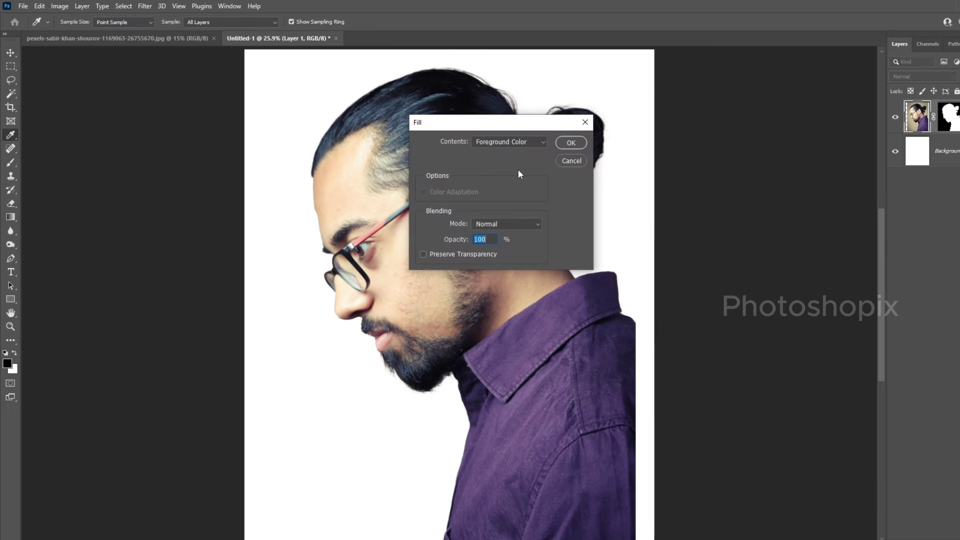
click(570, 143)
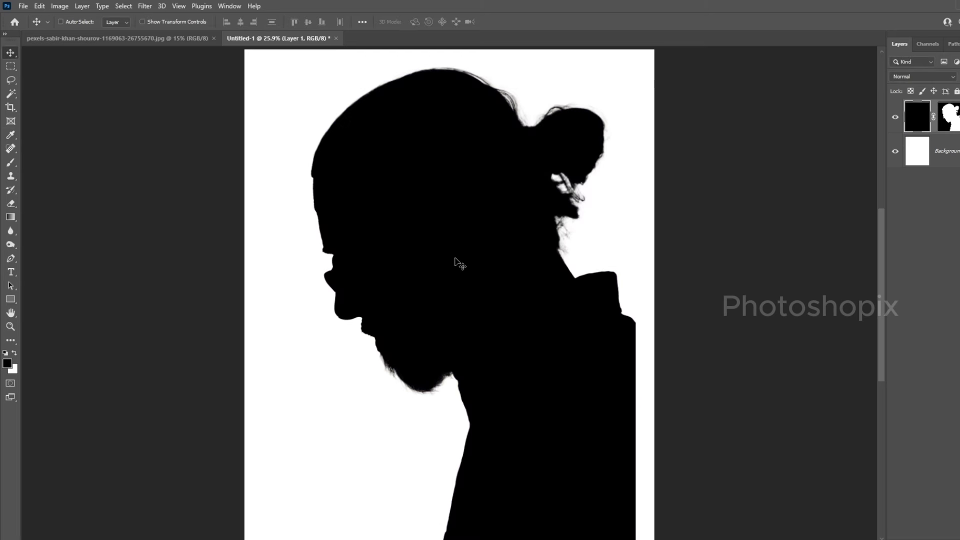
key(ctrl+z)
Step: Fill the man's layer with Foreground Color (black) at 100% opacity via Edit > Fill
key(alt+e)
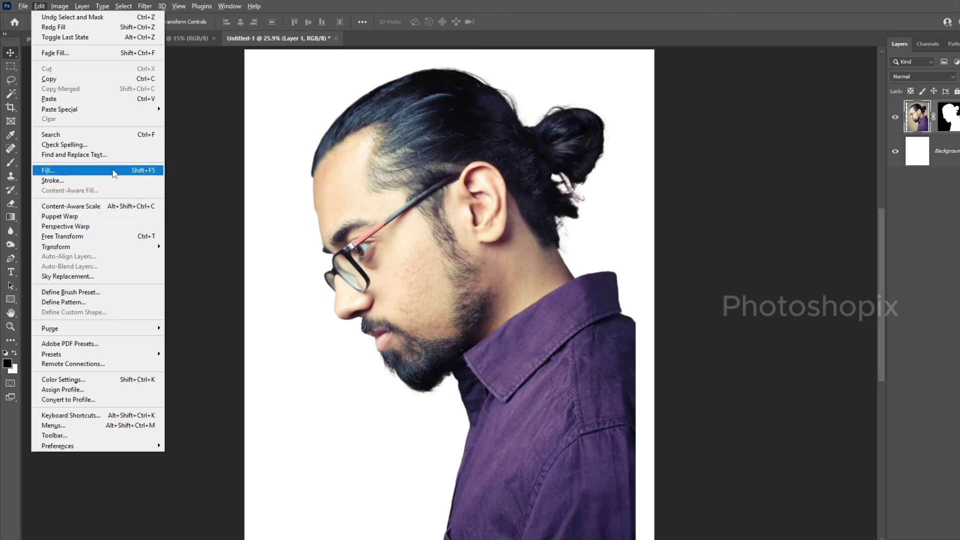
click(125, 171)
click(508, 143)
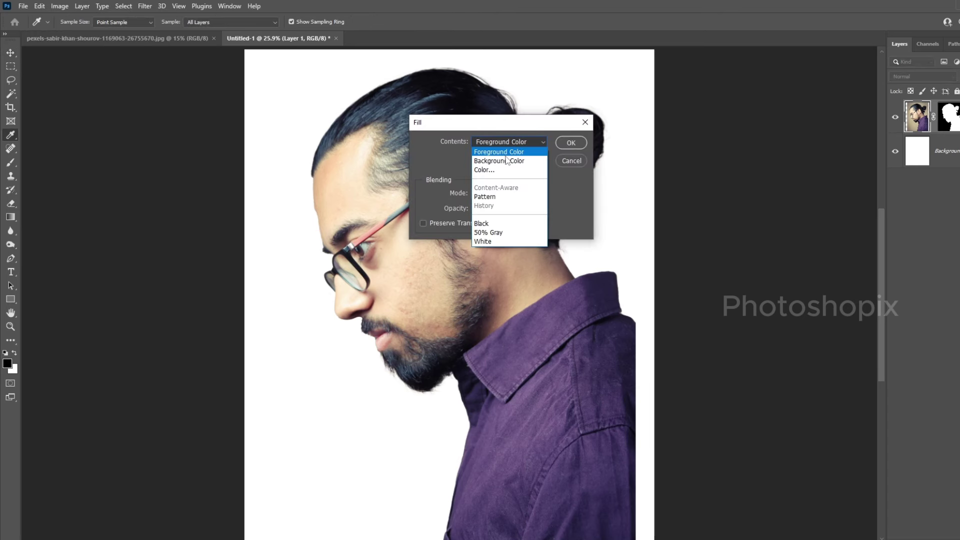
click(508, 147)
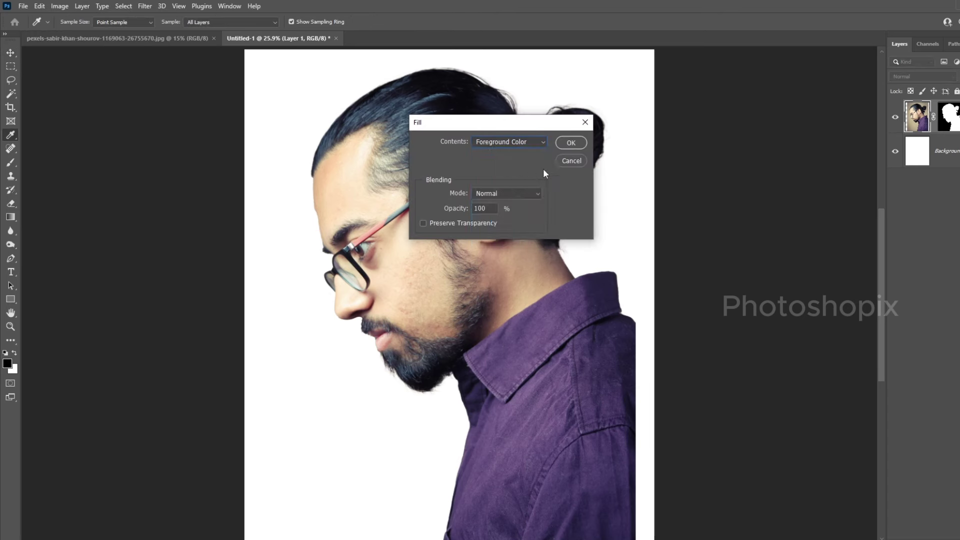
click(570, 142)
key(v)
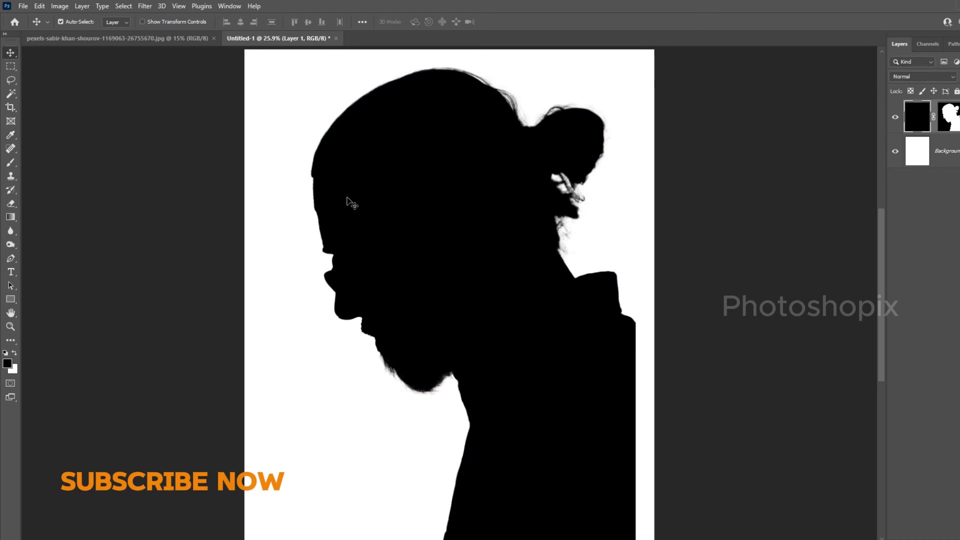
Step: Drag the bride photo into Untitled-1 as Layer 2 and close its original file
click(171, 36)
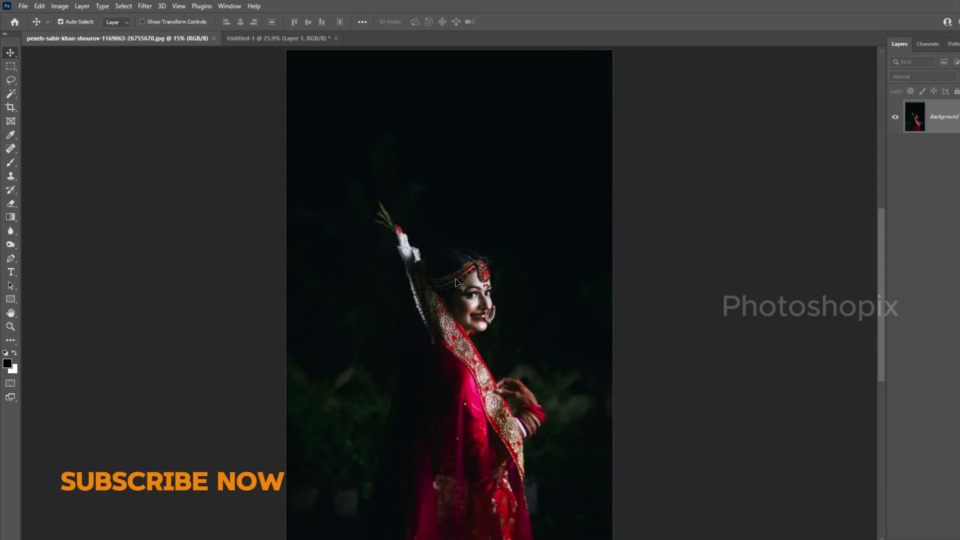
mouse_move(456, 280)
mouse_down()
mouse_move(257, 39)
mouse_move(191, 125)
mouse_up()
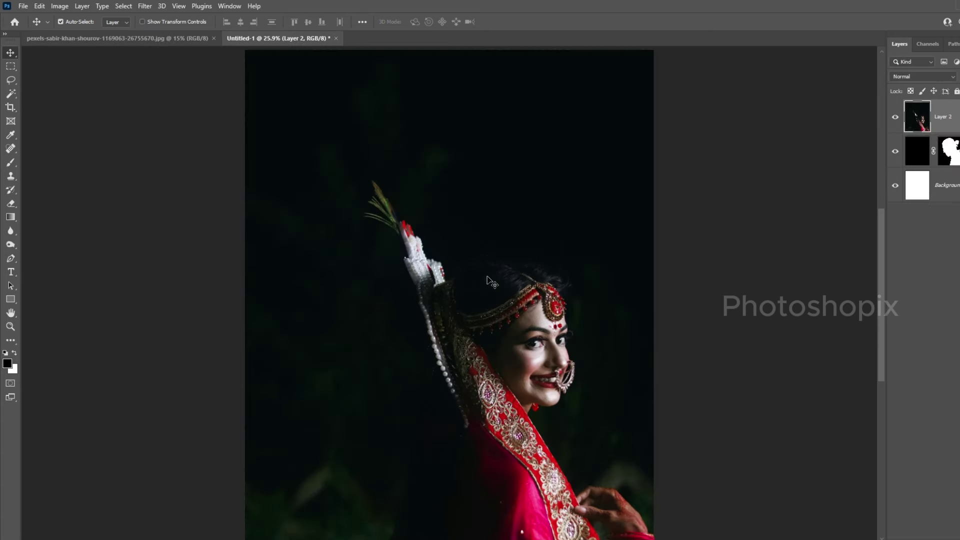
click(186, 38)
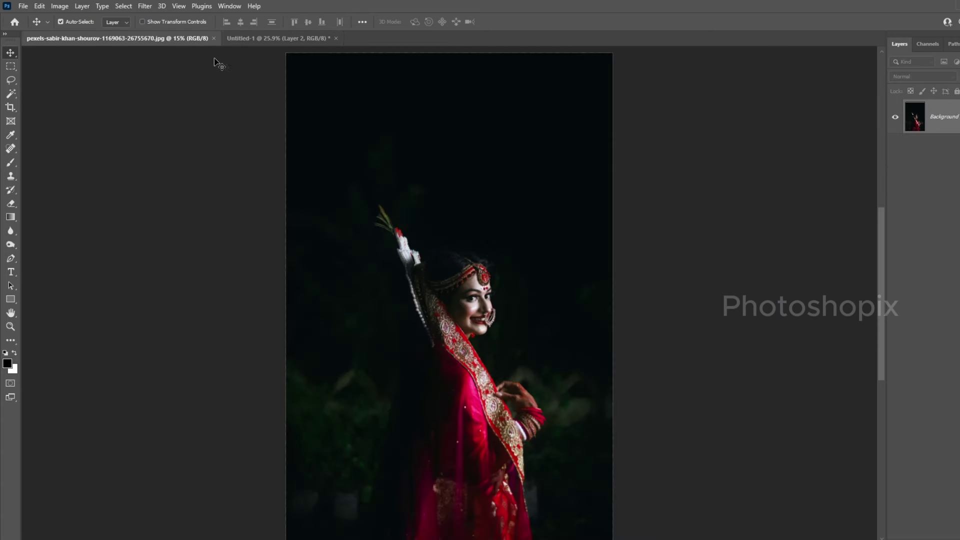
click(213, 38)
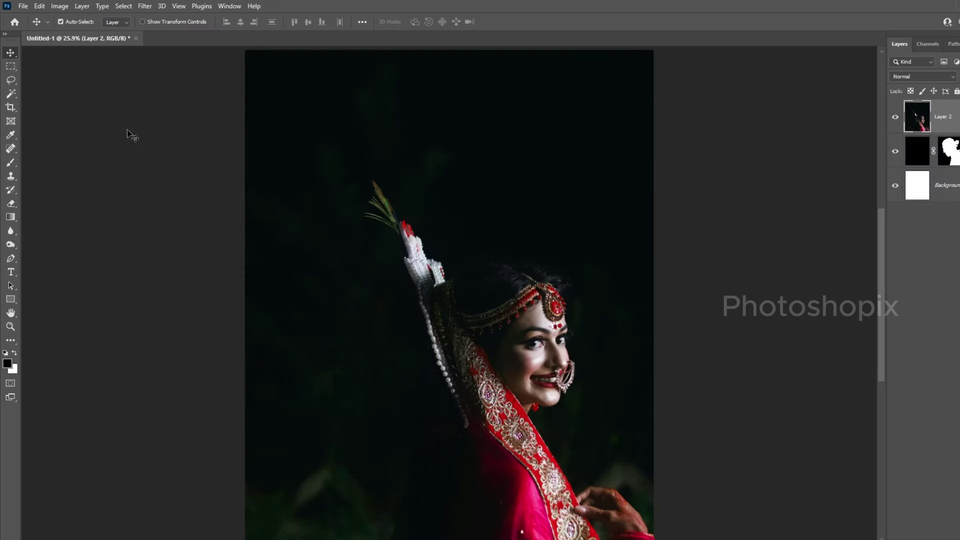
Step: Move Layer 2 up and left, and toggle its visibility to check the silhouette
drag(507, 322, 433, 239)
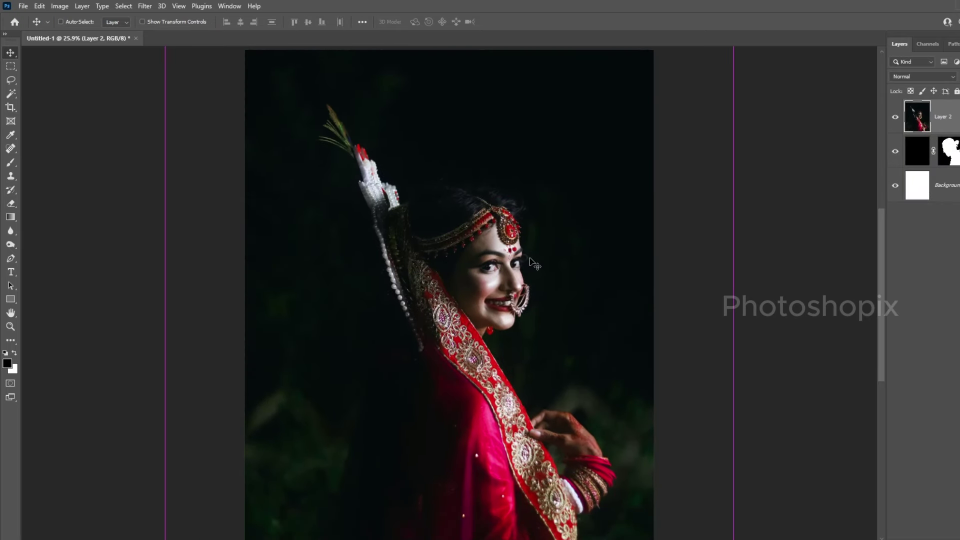
key(ctrl+minus)
key(ctrl+minus)
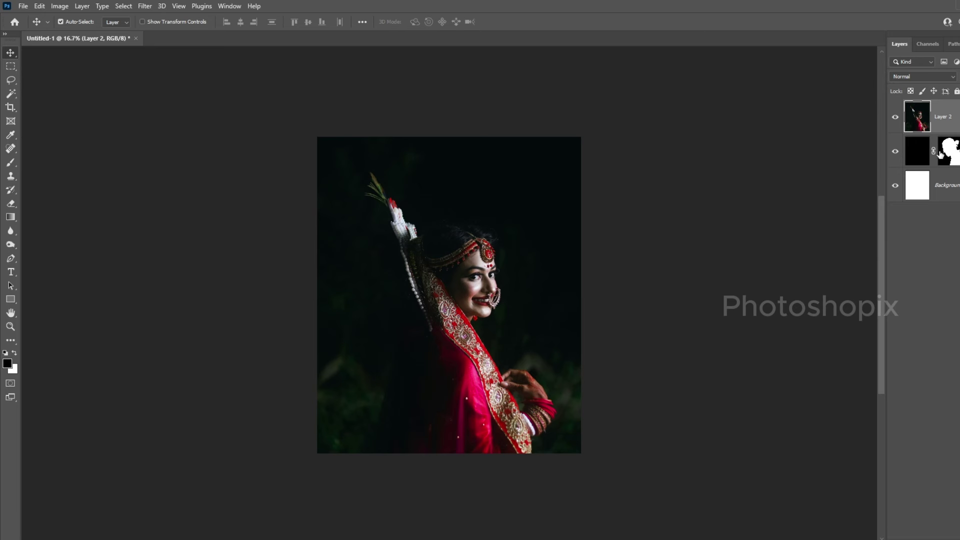
click(895, 117)
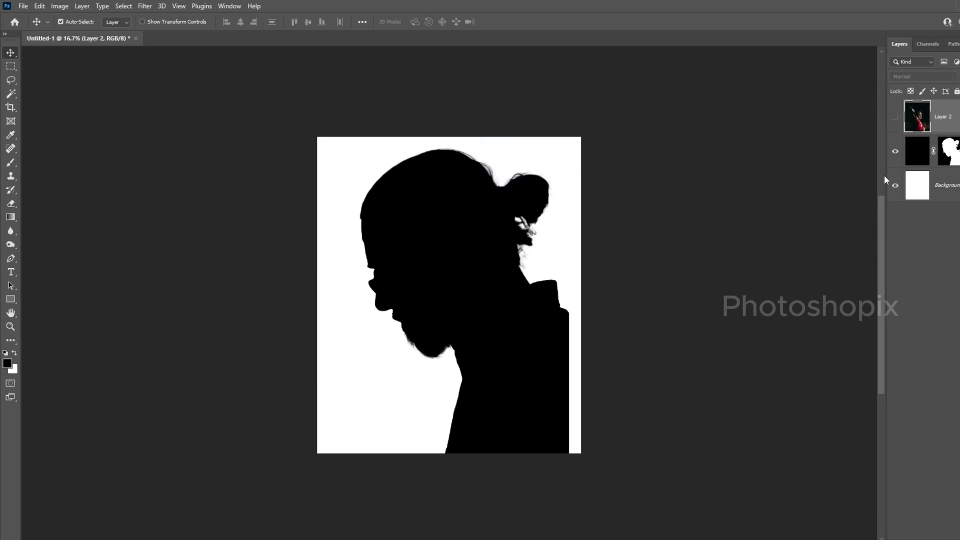
click(895, 118)
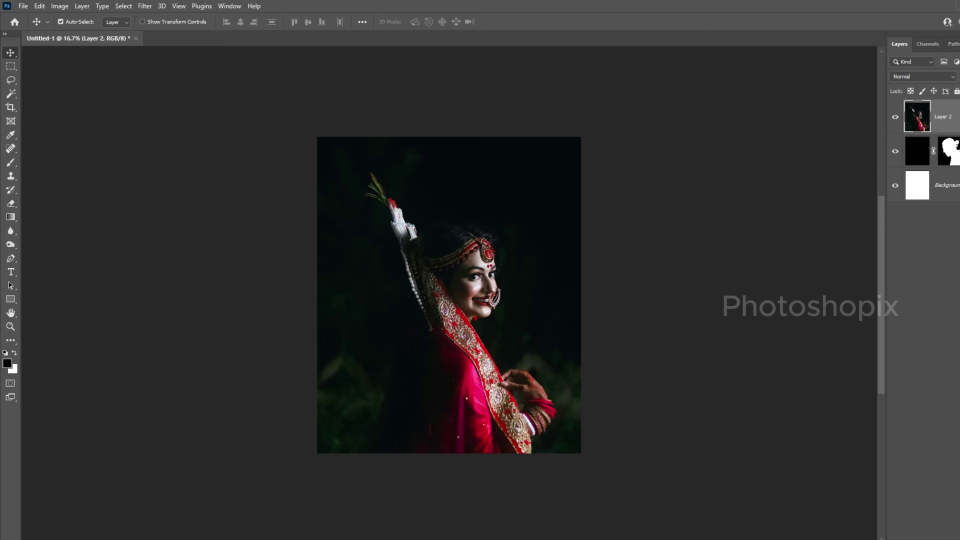
Step: Clip the bride photo to the man's silhouette and flip it horizontally
key(ctrl+alt+g)
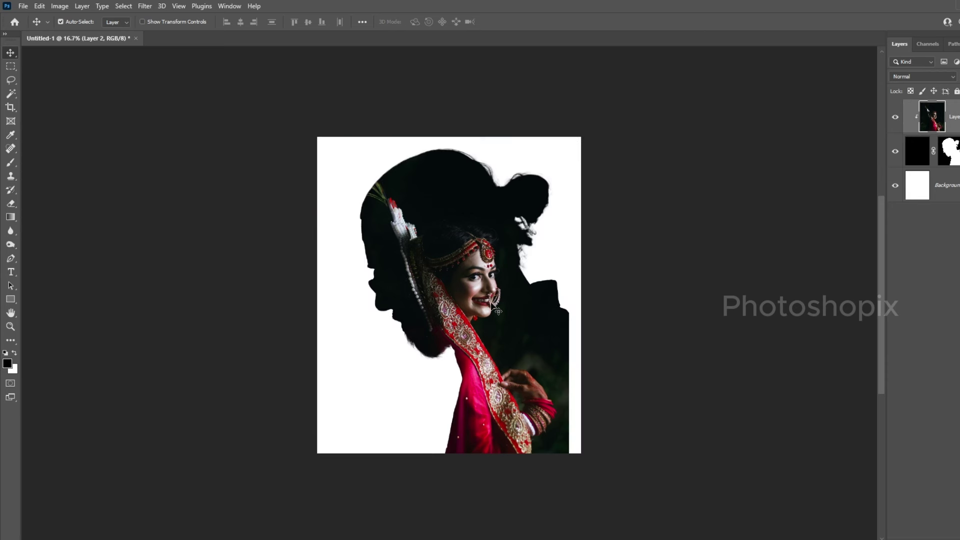
key(ctrl+t)
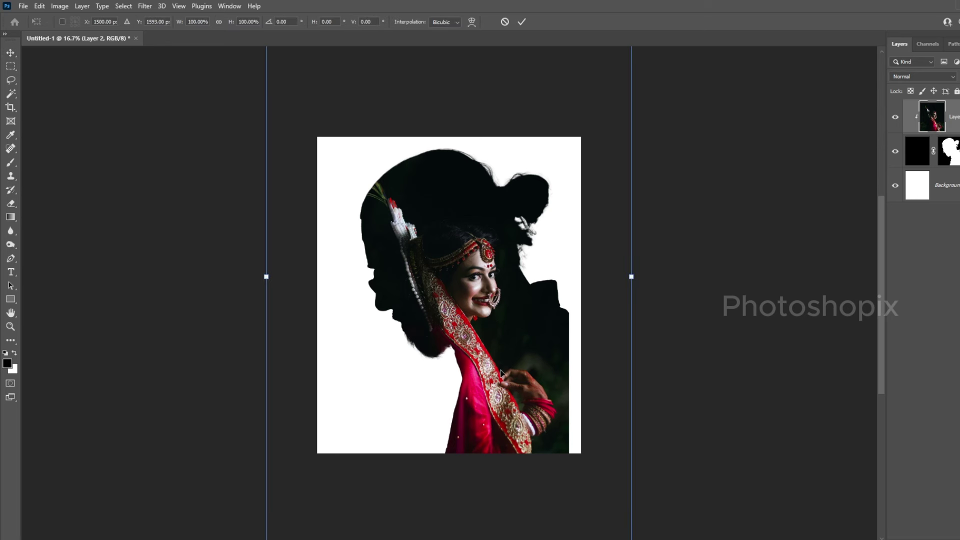
drag(501, 372, 490, 298)
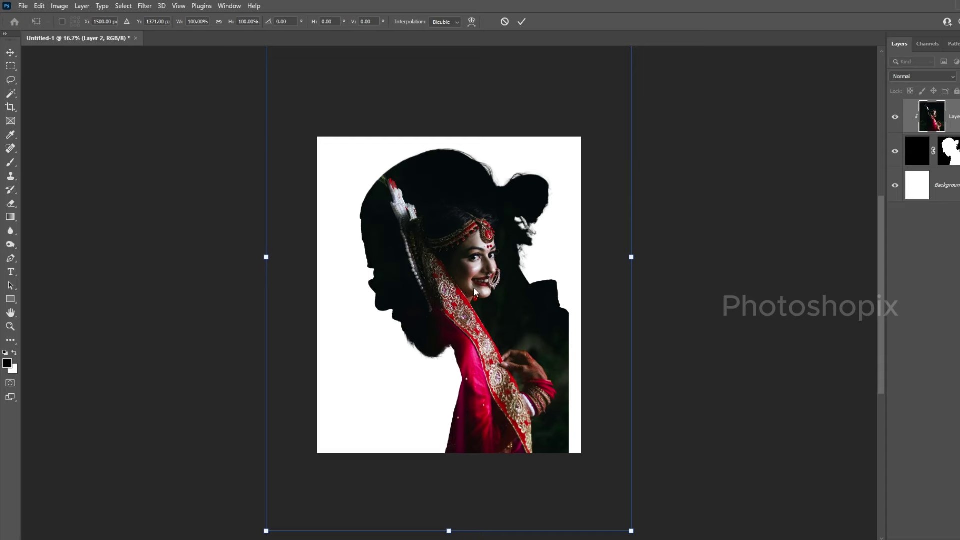
right_click(474, 292)
click(512, 497)
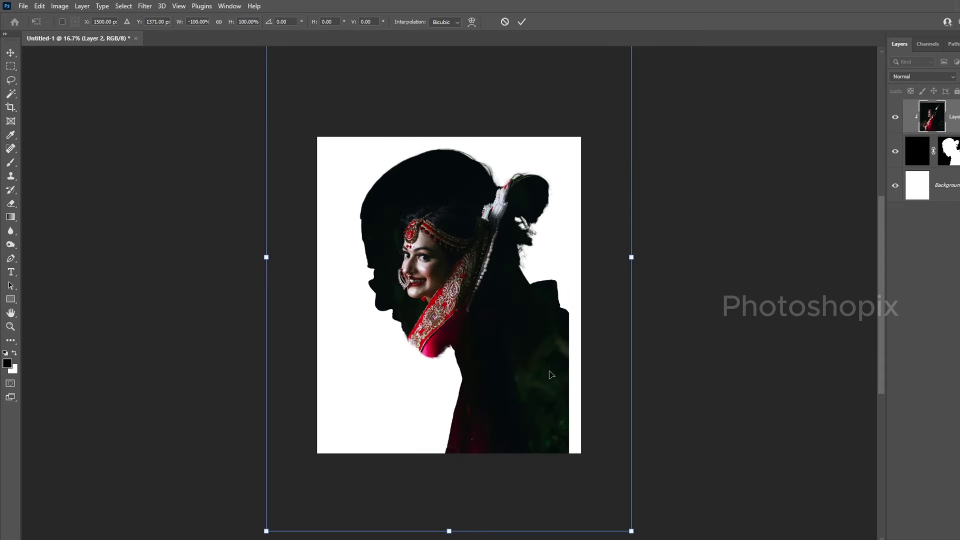
drag(497, 350, 530, 351)
Step: Rotate the bride photo about 160°, scale it to ~134%, and place her face inside the silhouette
drag(685, 499, 743, 397)
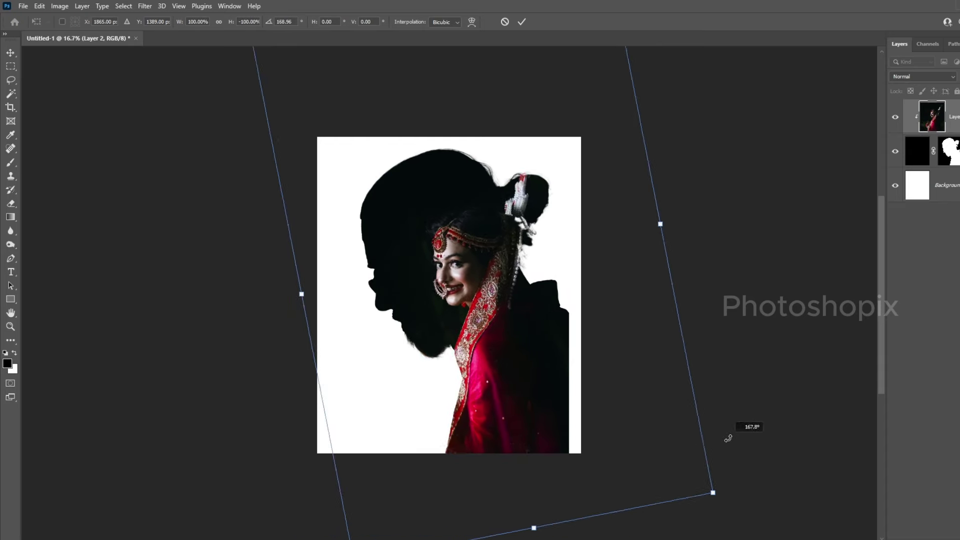
alt+click(522, 395)
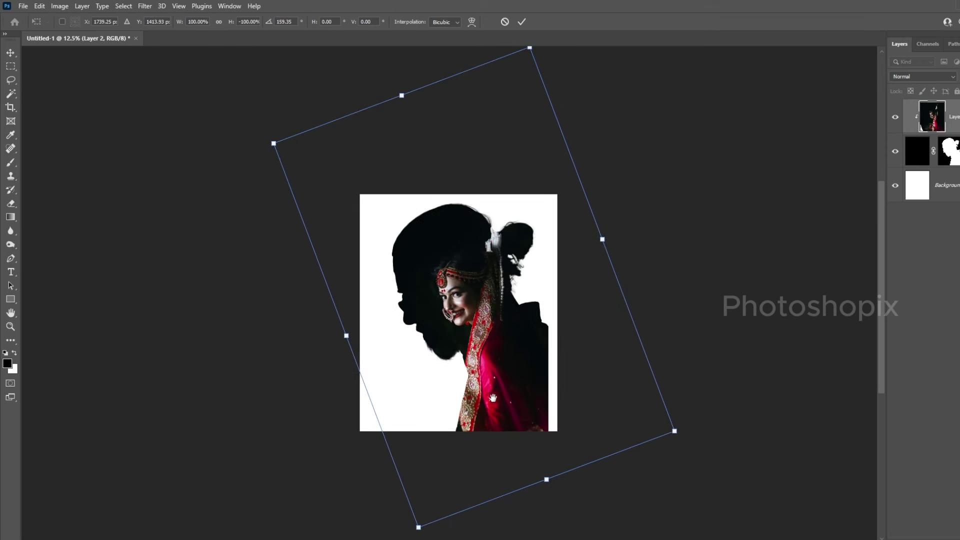
mouse_move(674, 430)
mouse_down()
mouse_move(705, 422)
mouse_move(722, 439)
mouse_up()
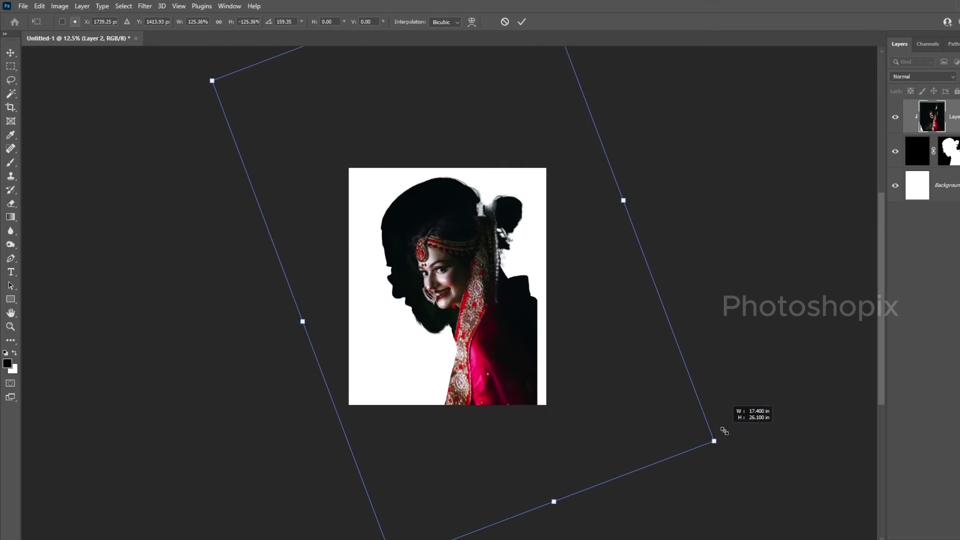
drag(572, 393, 587, 391)
drag(755, 456, 749, 439)
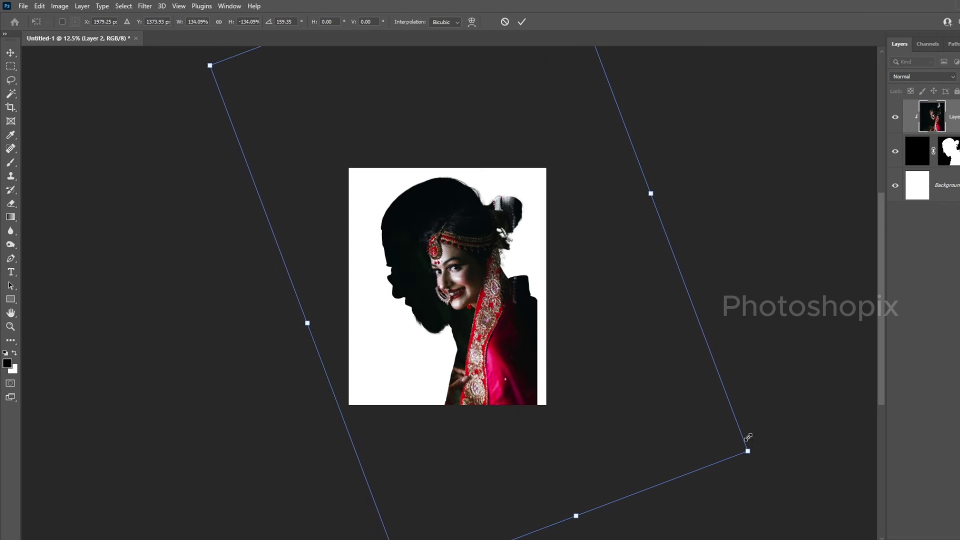
drag(761, 400, 766, 403)
drag(620, 419, 592, 400)
key(Return)
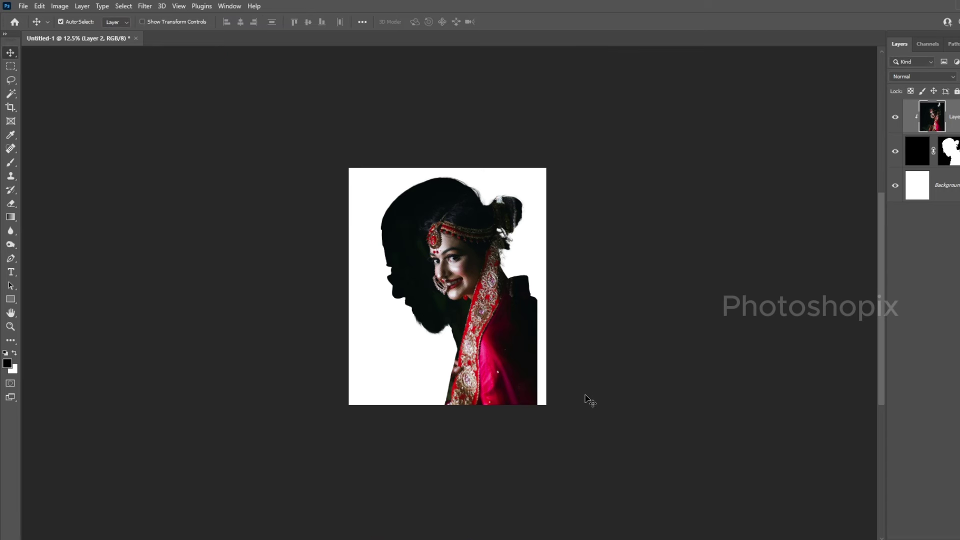
Step: Zoom to 25%, nudge the bride photo up-left, and desaturate it with Shift+Ctrl+U
scroll(480, 280, up, 4)
key(ctrl+minus)
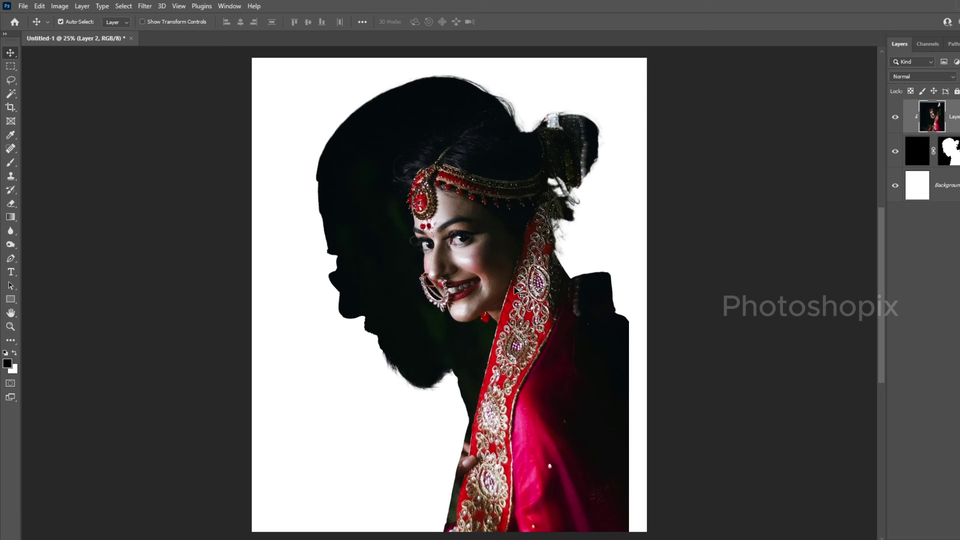
drag(481, 297, 479, 294)
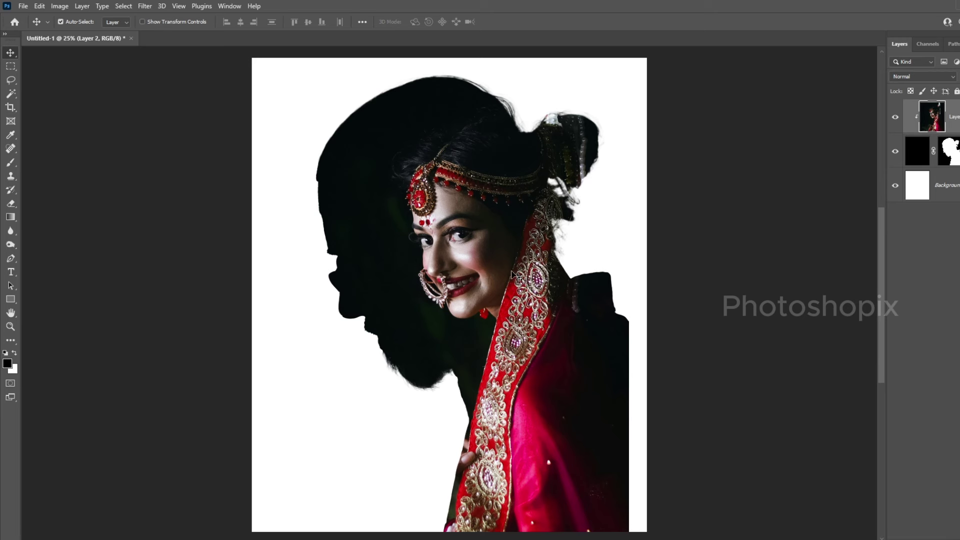
key(ctrl+shift+u)
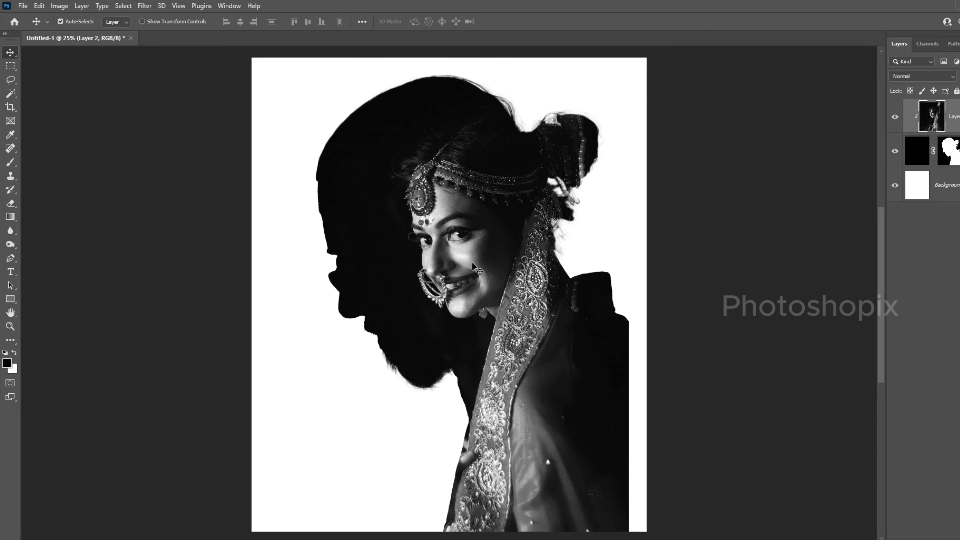
drag(480, 267, 464, 238)
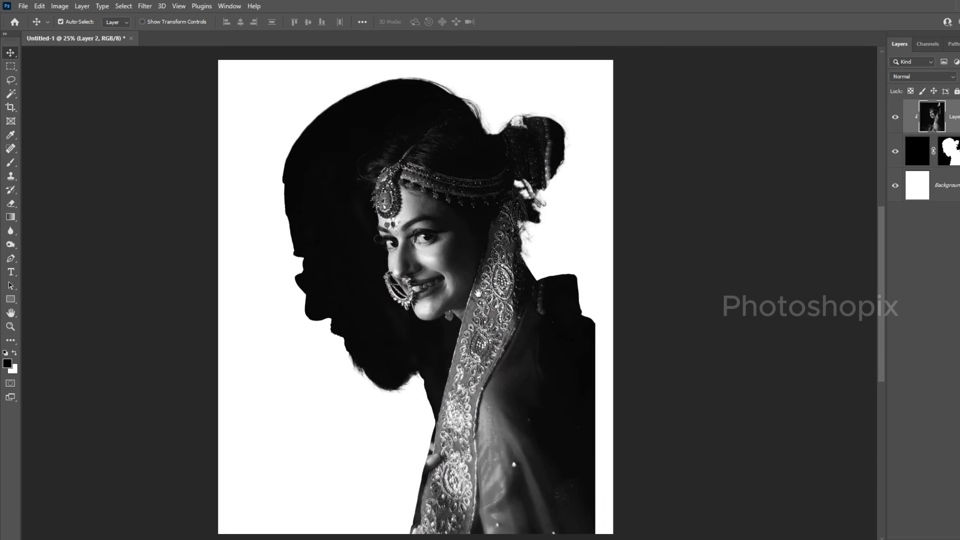
key(ctrl)
Step: Apply Levels to the bride photo with black input 21, midtone 1.18 and white input 233
key(ctrl+l)
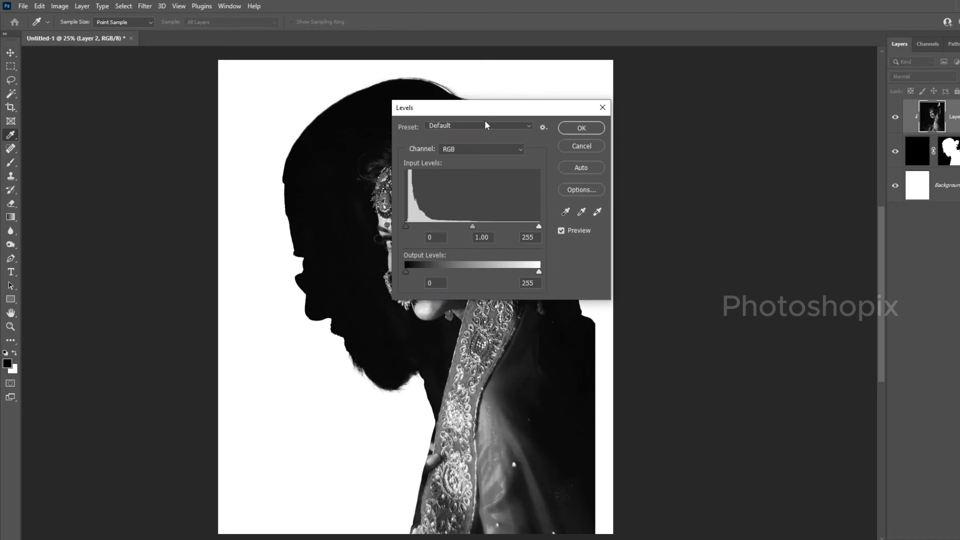
drag(481, 111, 603, 158)
drag(527, 273, 530, 273)
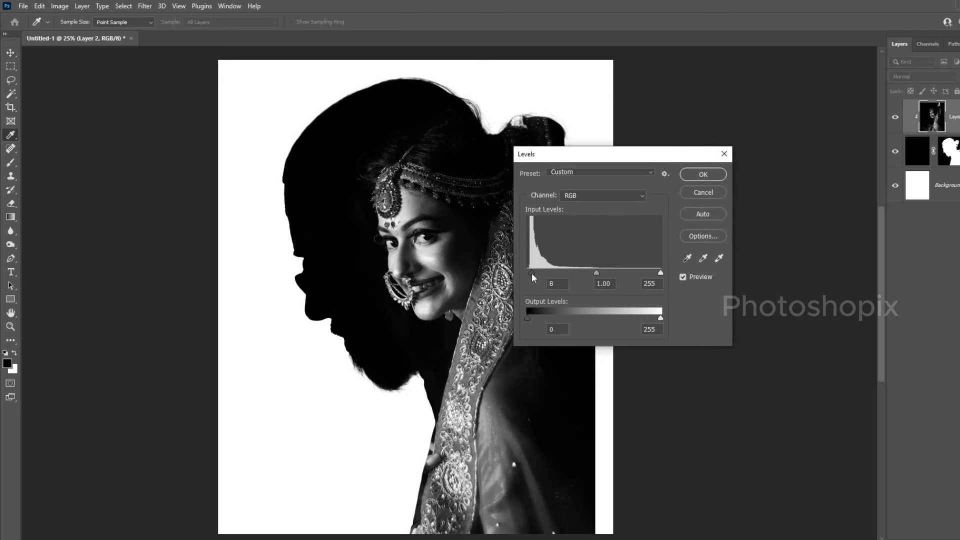
drag(661, 273, 653, 272)
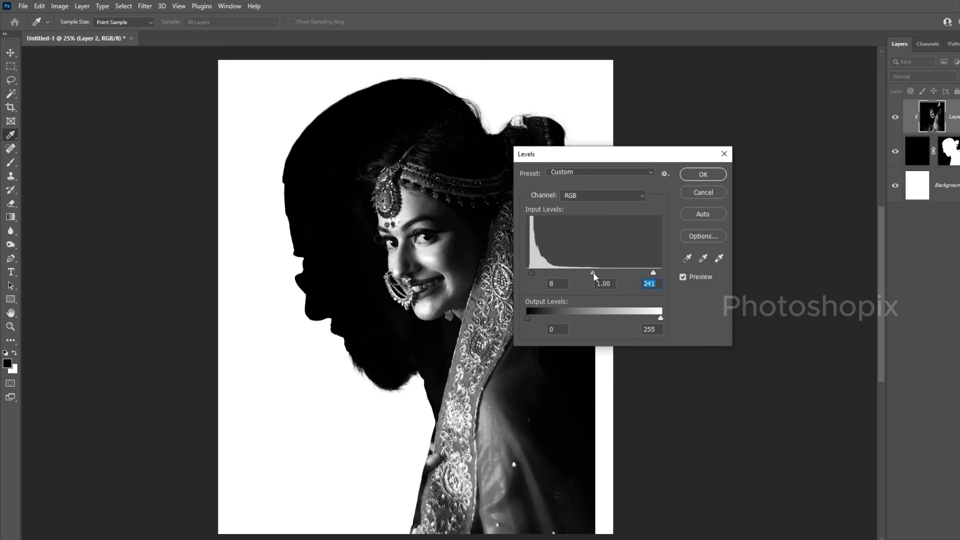
drag(593, 273, 584, 273)
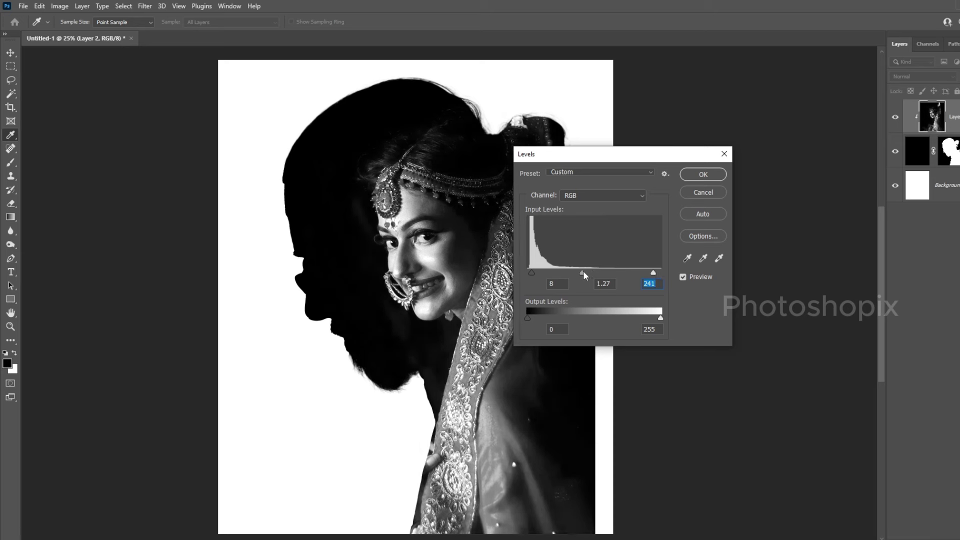
click(583, 271)
drag(530, 273, 538, 273)
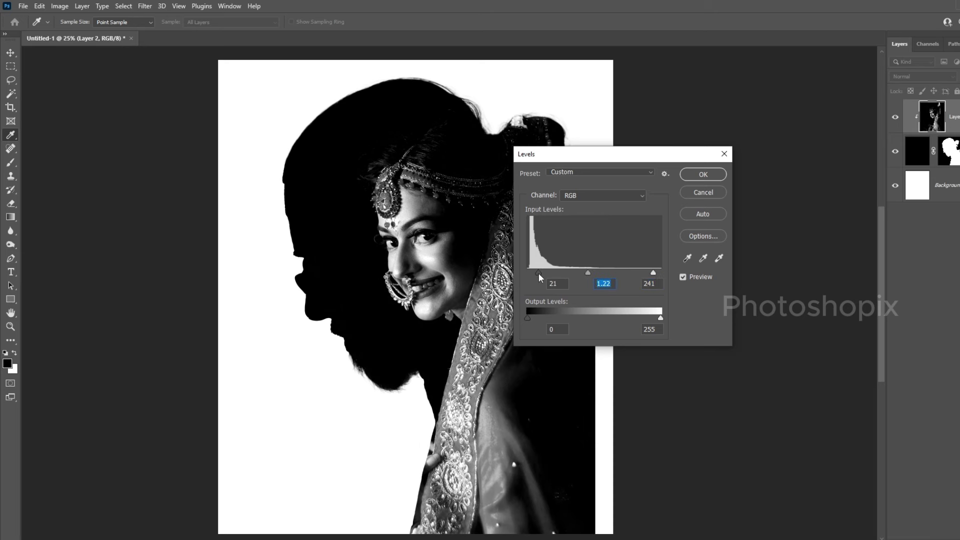
click(650, 273)
click(705, 175)
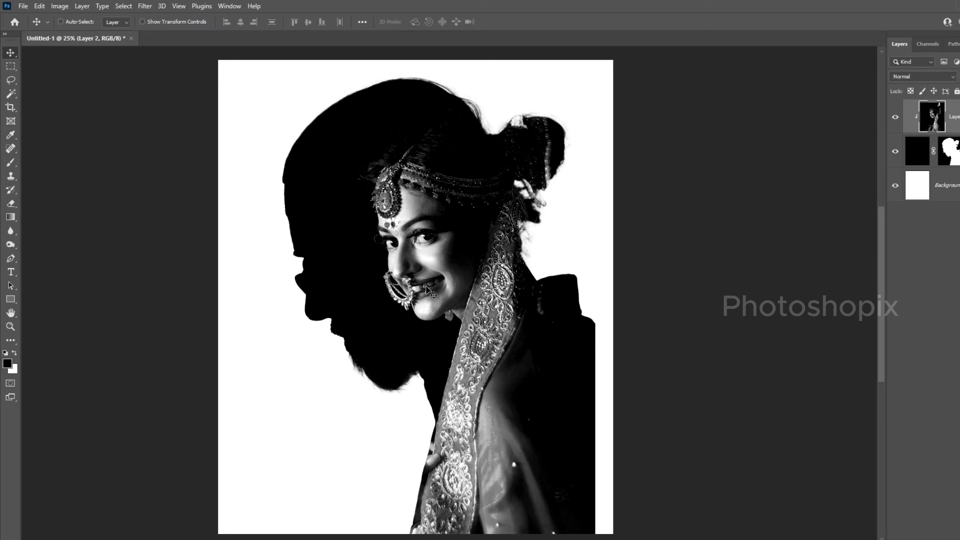
Step: Nudge the bride photo, hide and reshow both photo layers, then target Layer 1's mask
key(ctrl+minus)
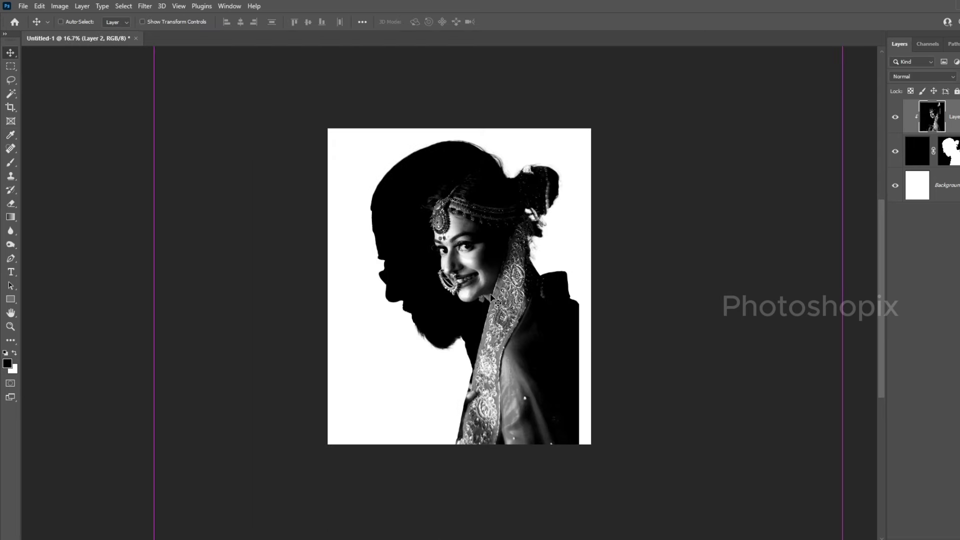
drag(491, 298, 486, 294)
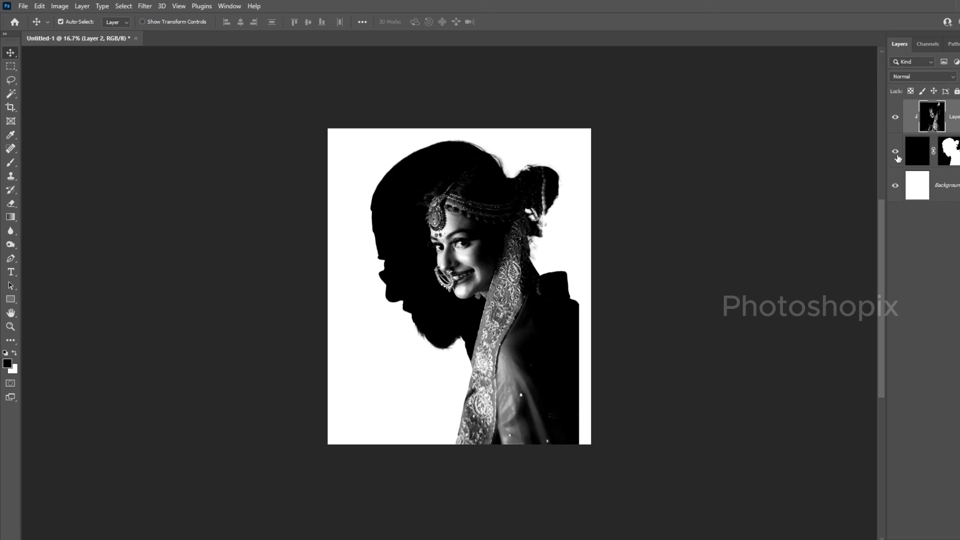
click(895, 117)
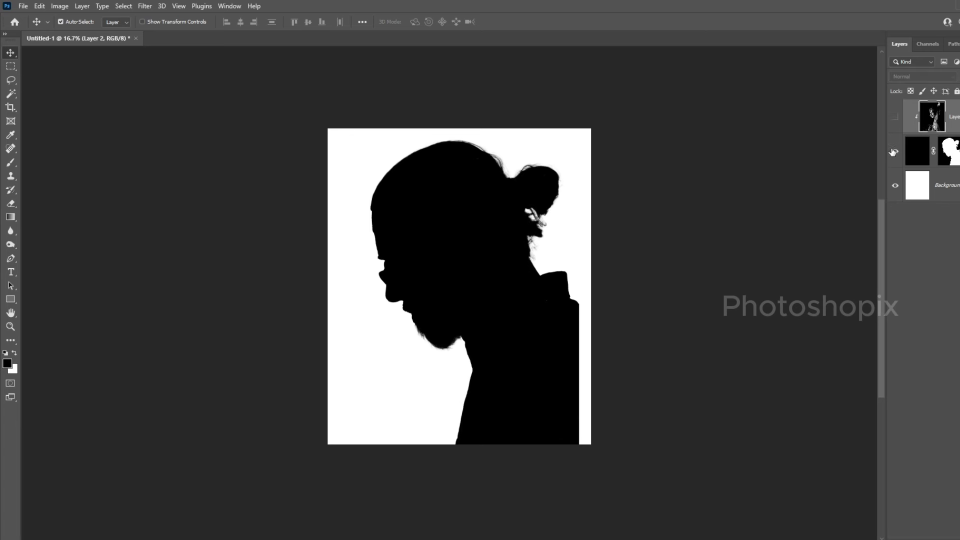
click(895, 151)
click(895, 117)
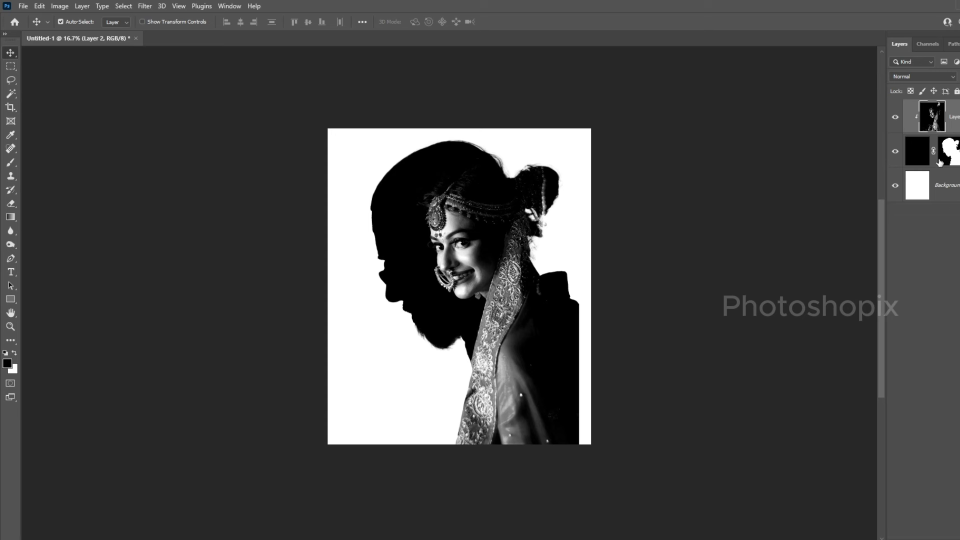
click(954, 158)
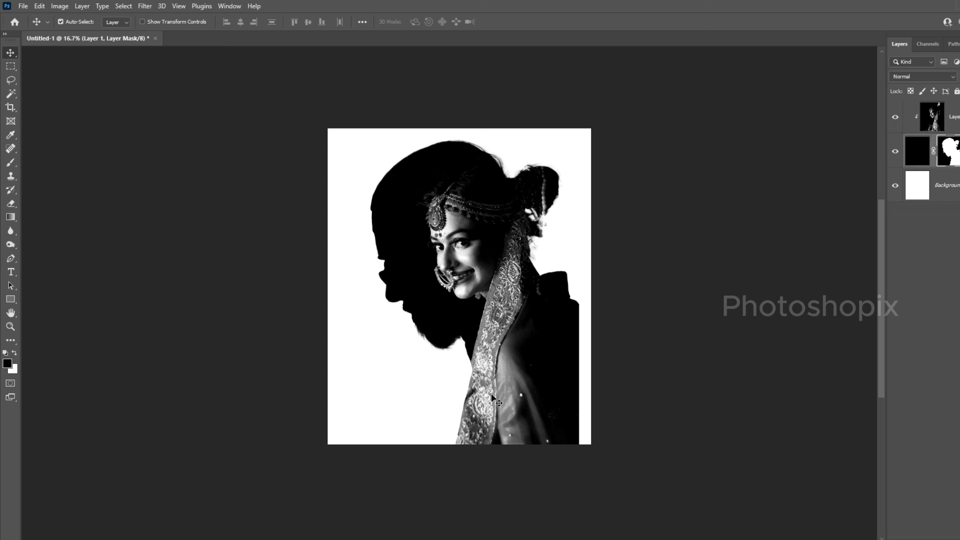
Step: Try gradient fades from the lower right on the mask, undoing the attempts
click(10, 218)
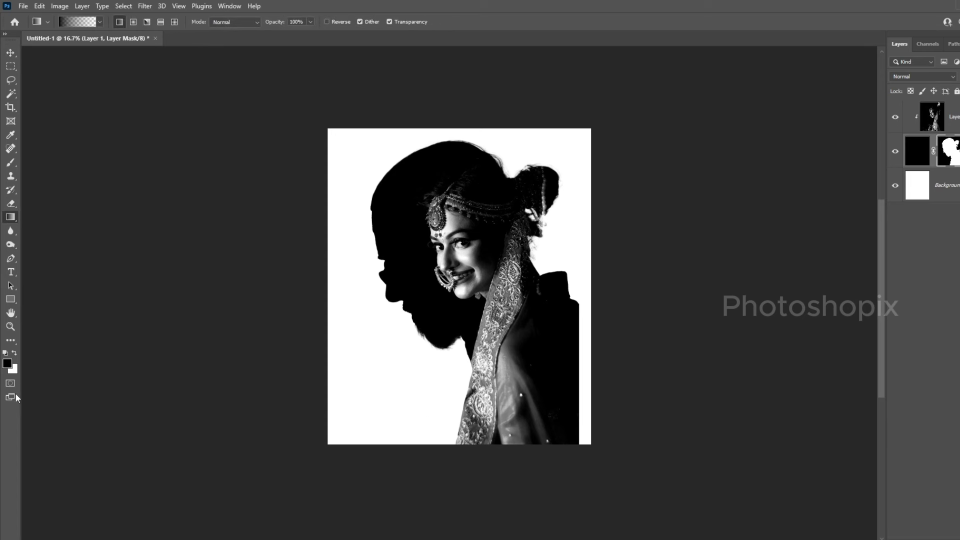
drag(471, 463, 465, 271)
key(ctrl+z)
drag(564, 476, 500, 314)
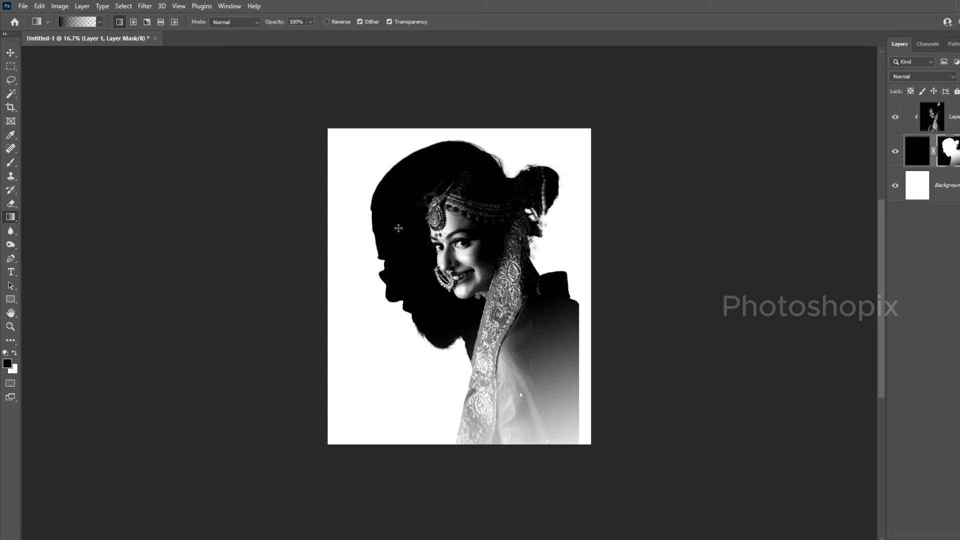
drag(556, 442, 426, 180)
key(ctrl+z)
key(ctrl+shift+z)
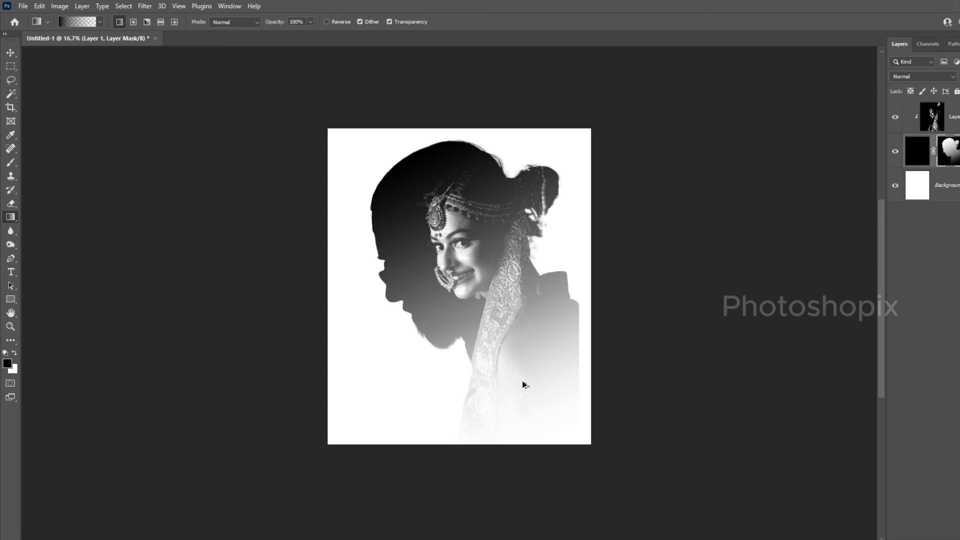
key(ctrl+z)
key(ctrl+z)
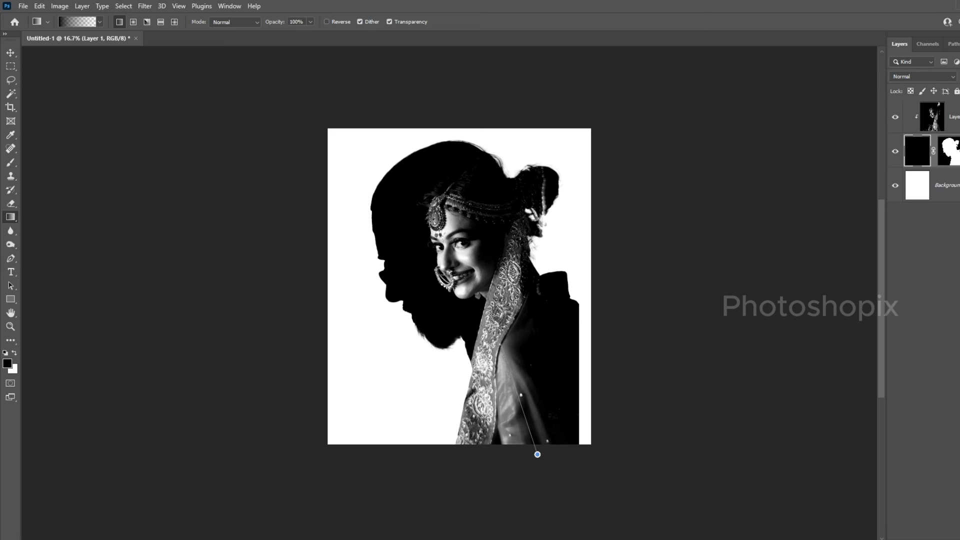
Step: Fade the bottom of the dress to white with gradients on the silhouette's mask
click(952, 151)
drag(517, 450, 480, 251)
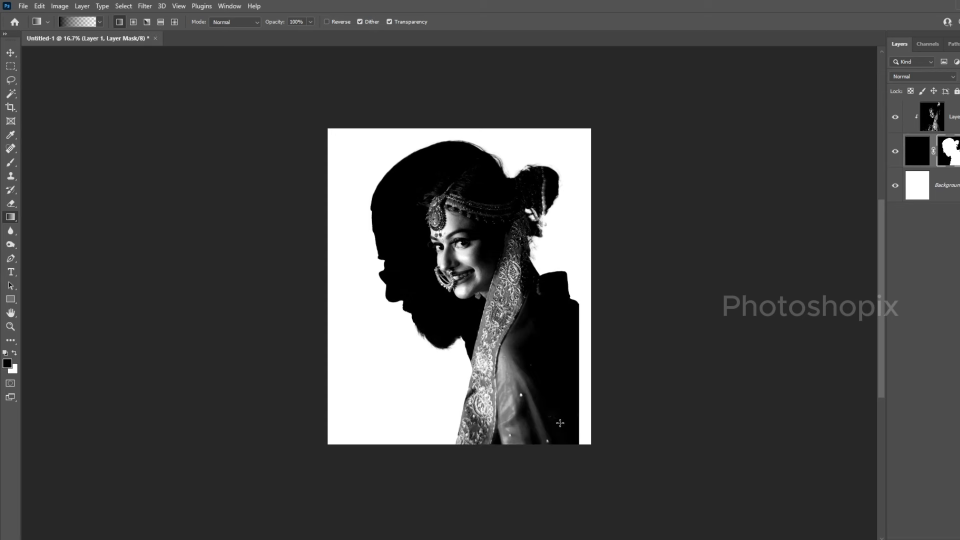
key(ctrl+z)
drag(555, 420, 516, 339)
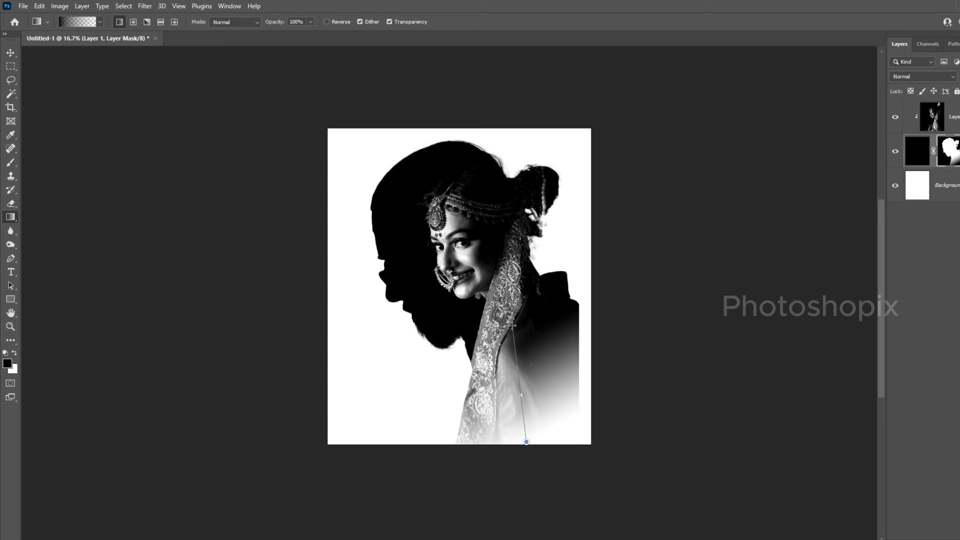
drag(528, 439, 514, 325)
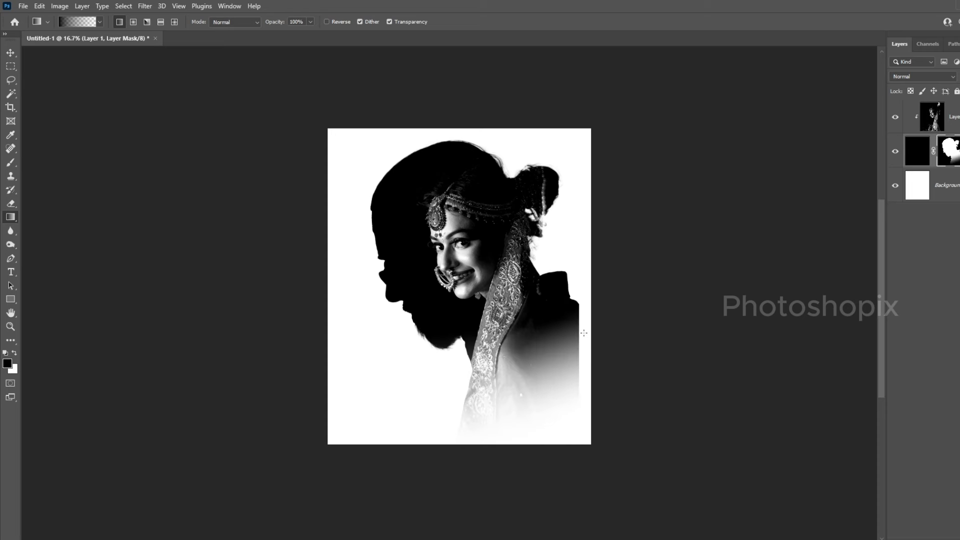
Step: Paint out the dark right shoulder on the mask with a soft brush enlarged to 1900
key(b)
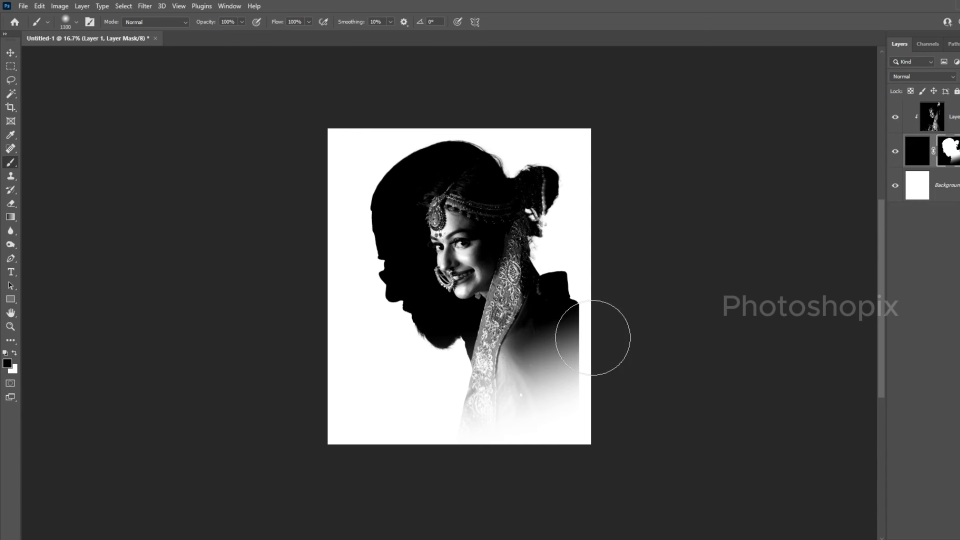
drag(589, 296, 636, 350)
key(bracketright)
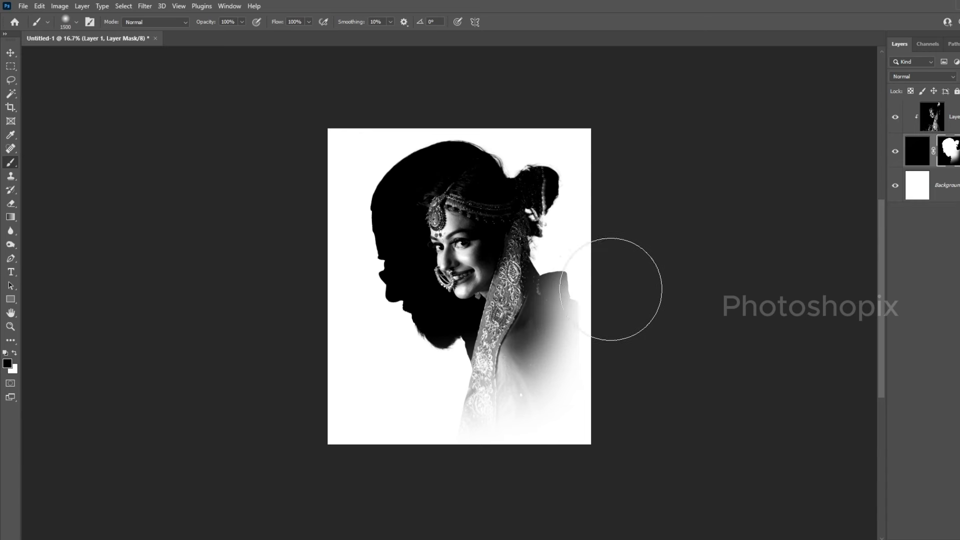
drag(615, 285, 615, 300)
key(bracketright)
key(bracketright)
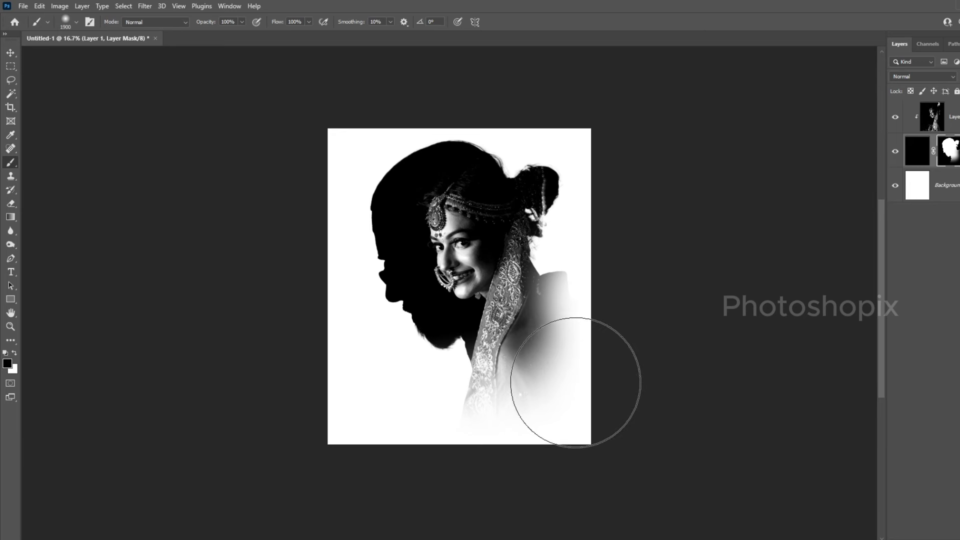
key(bracketright)
key(bracketright)
mouse_move(578, 383)
mouse_down()
mouse_move(545, 355)
mouse_move(498, 361)
mouse_up()
key(ctrl+plus)
key(v)
drag(511, 434, 511, 410)
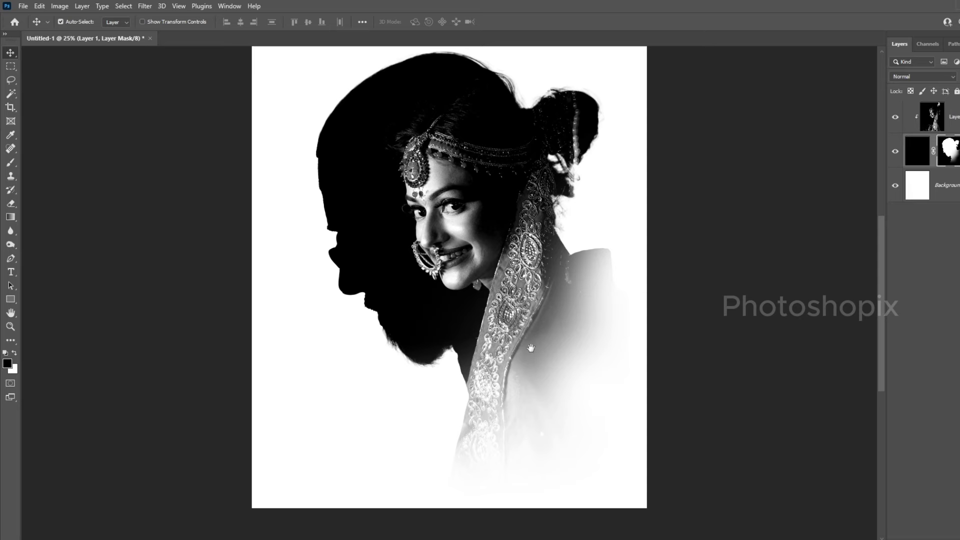
Step: Paint white at brush size 1500 to soften the lower fog and shoulder, then nudge the portrait lower
key(b)
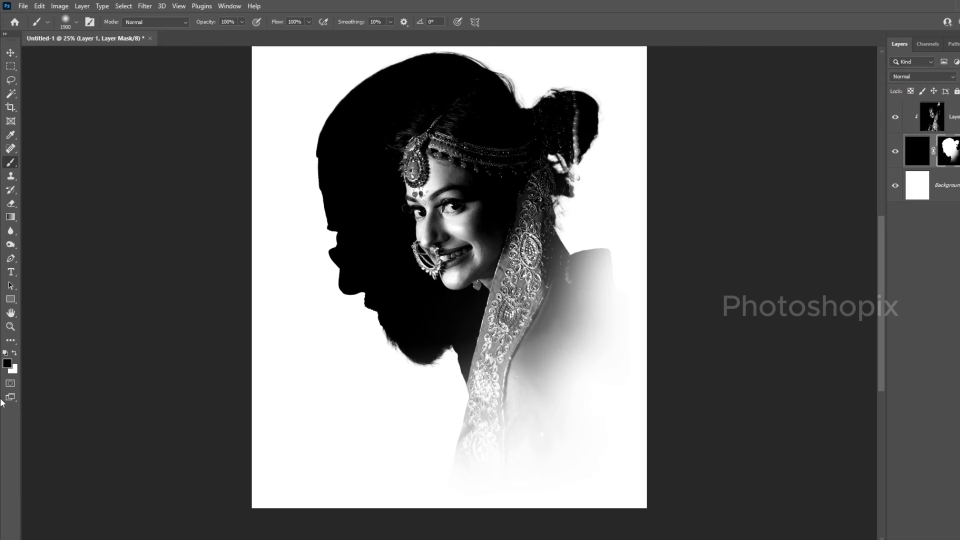
click(14, 353)
drag(489, 300, 215, 320)
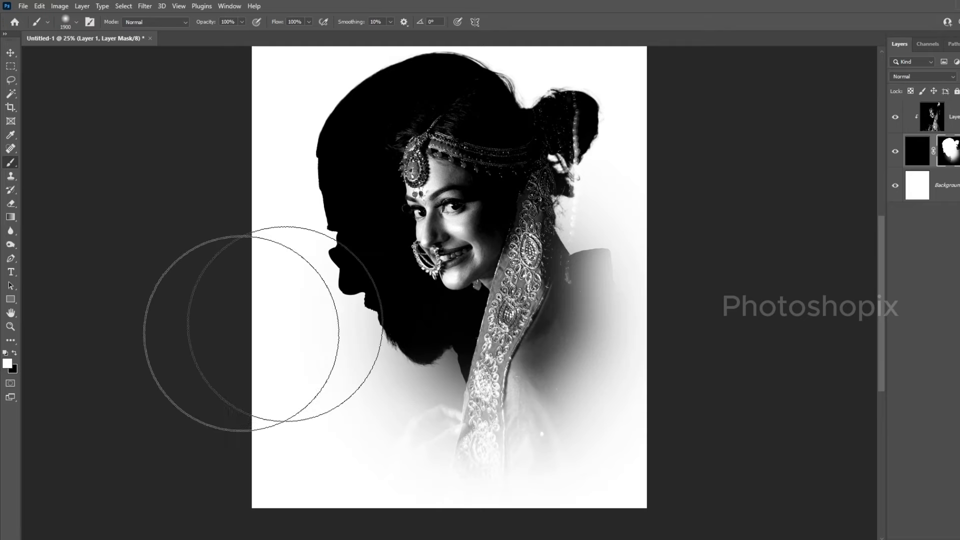
drag(147, 385, 664, 353)
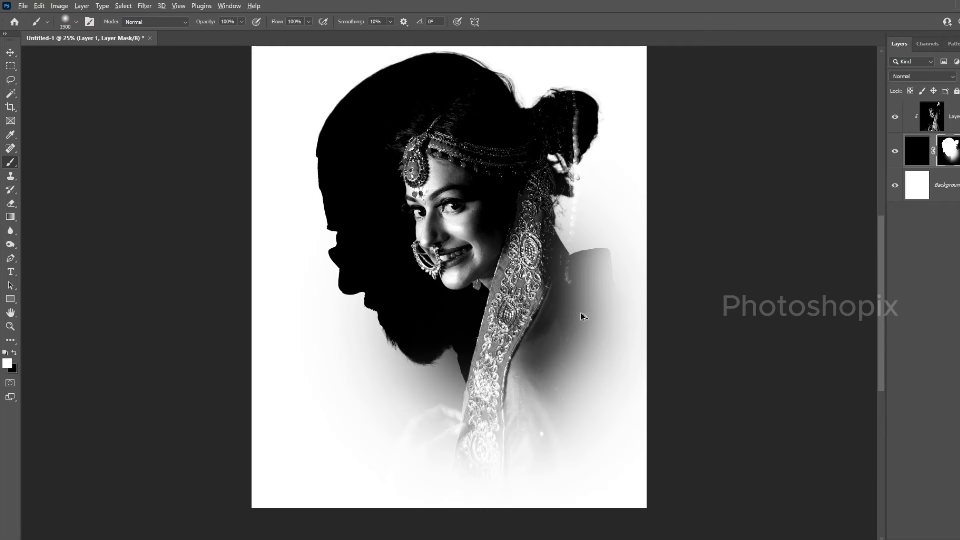
key(bracketleft)
key(bracketleft)
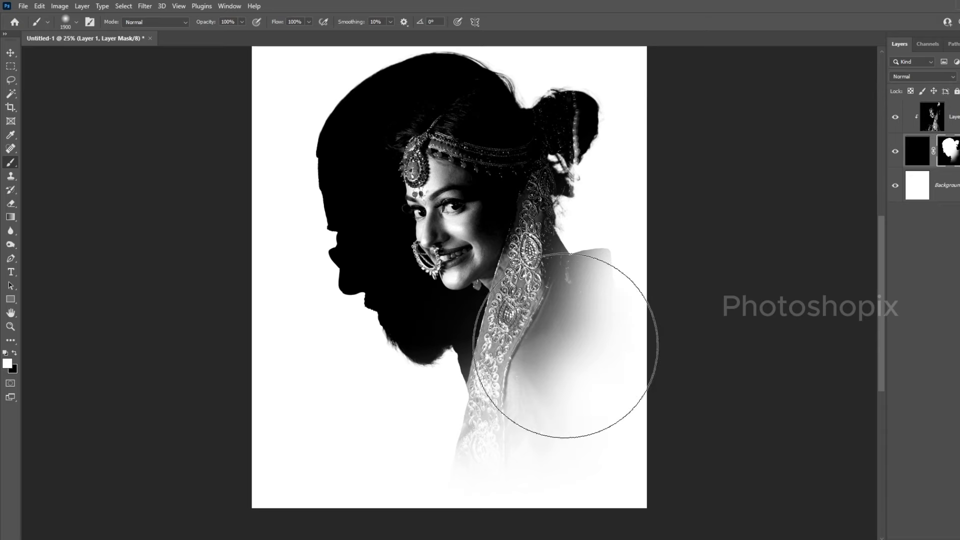
key(bracketleft)
key(bracketleft)
drag(555, 290, 590, 418)
drag(565, 300, 515, 364)
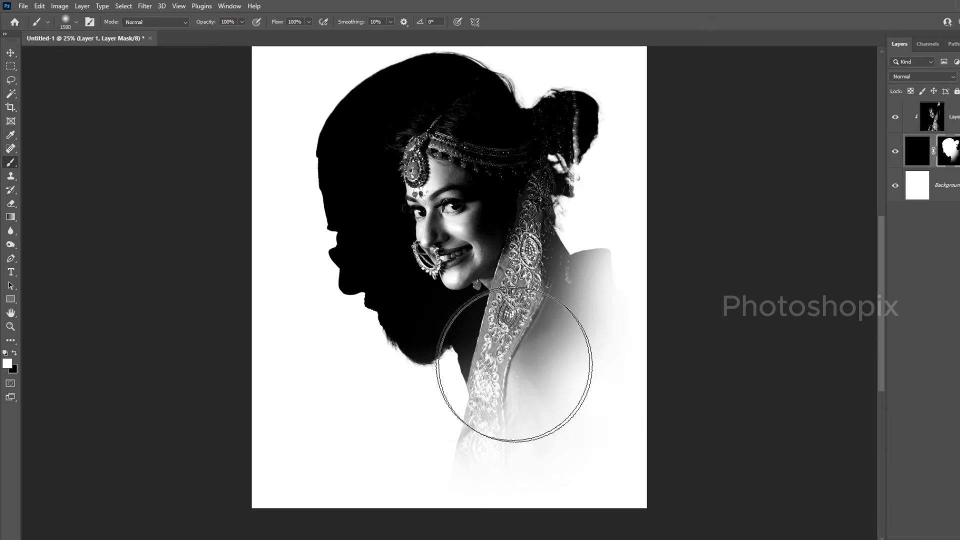
key(v)
drag(498, 332, 498, 346)
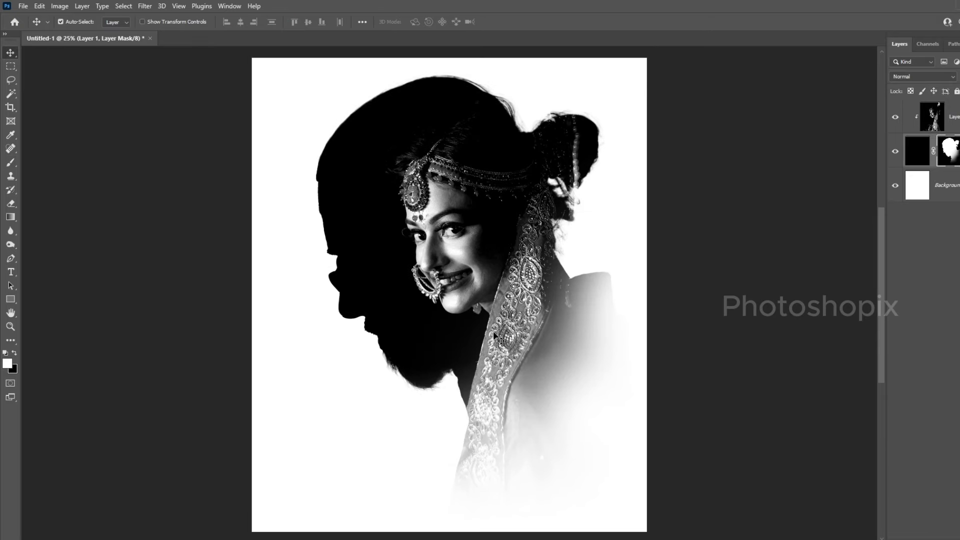
Step: Type the groom's name below the portrait and colour it black
key(t)
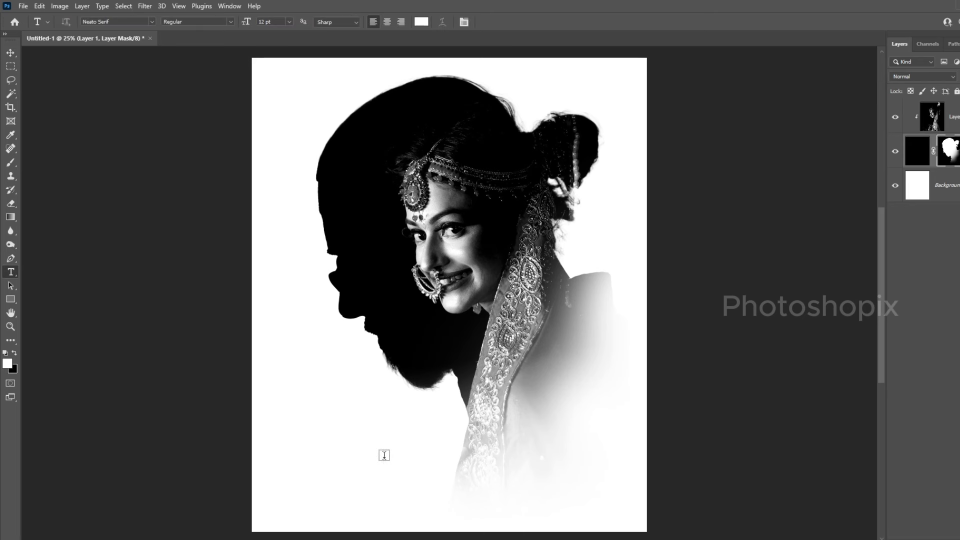
click(369, 457)
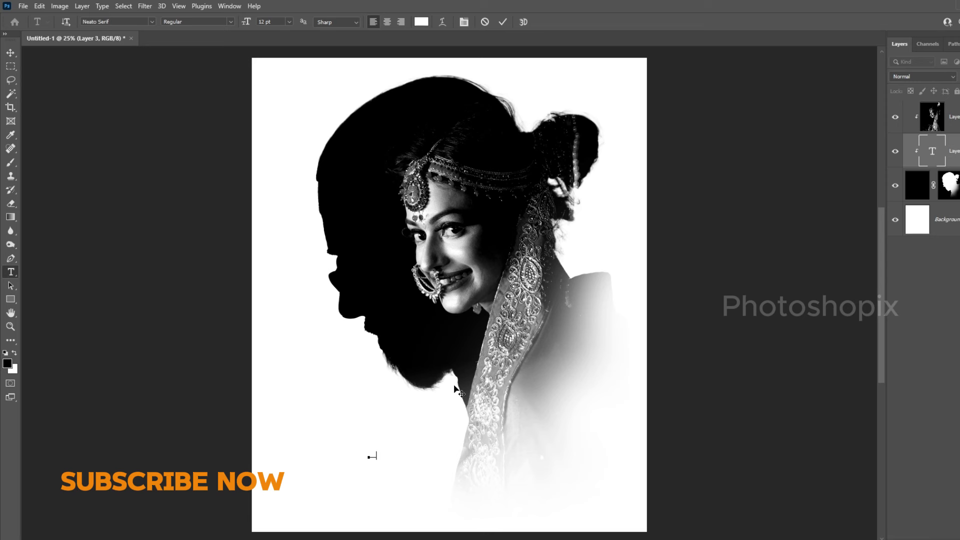
text(abc)
key(ctrl+a)
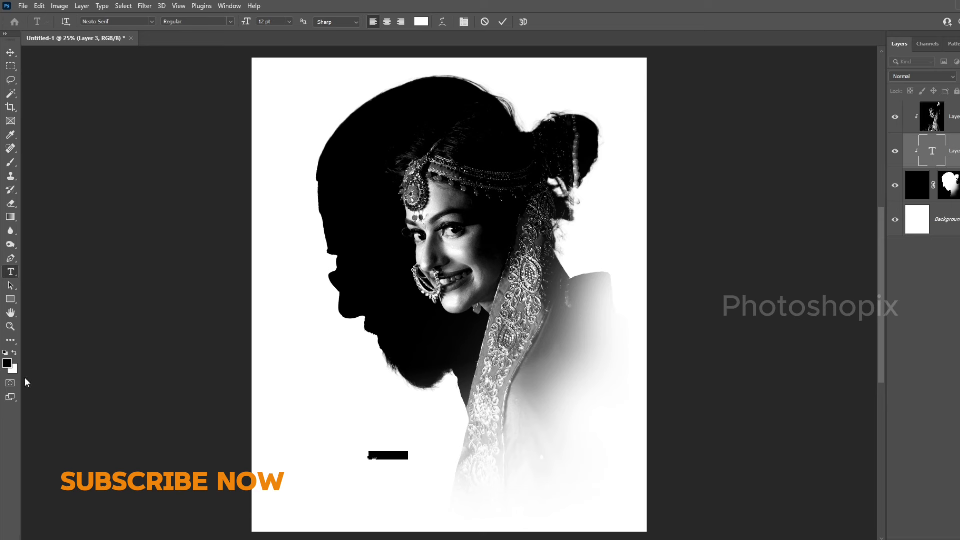
click(7, 364)
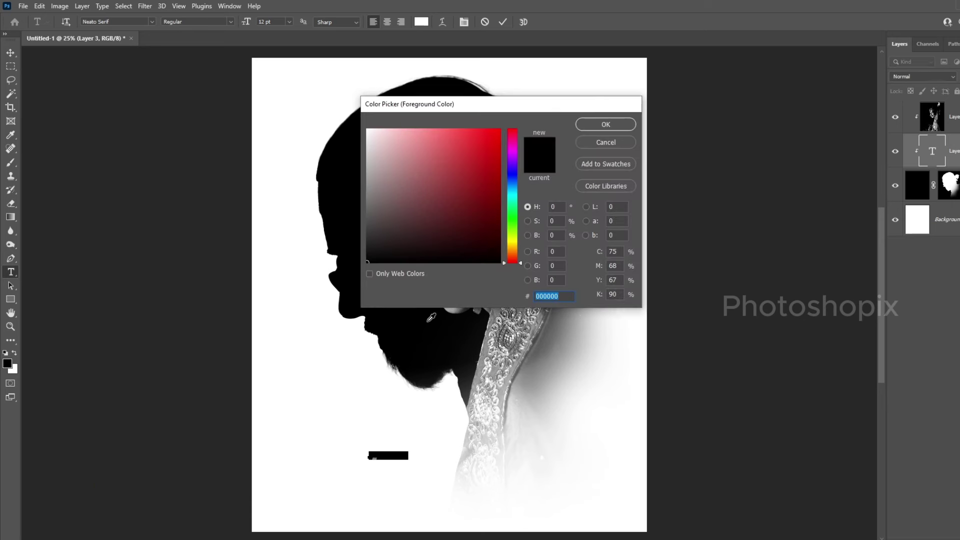
key(Return)
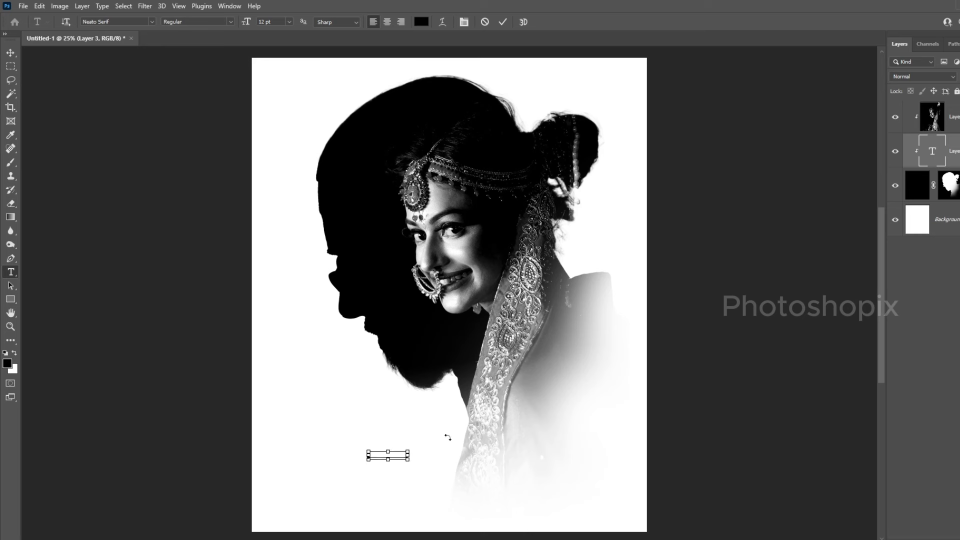
click(449, 439)
key(ctrl+bracketright)
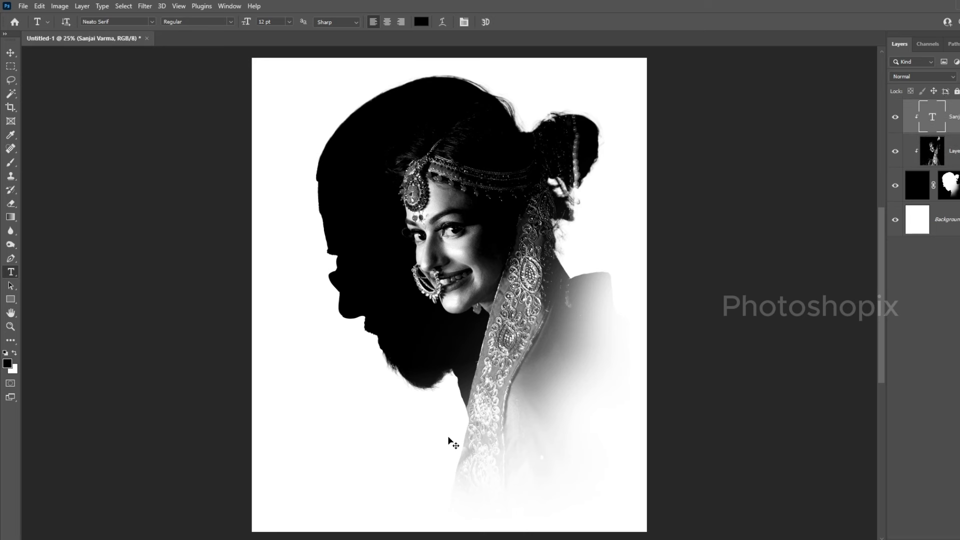
Step: Set the name text to 50 pt in the Character panel
click(380, 456)
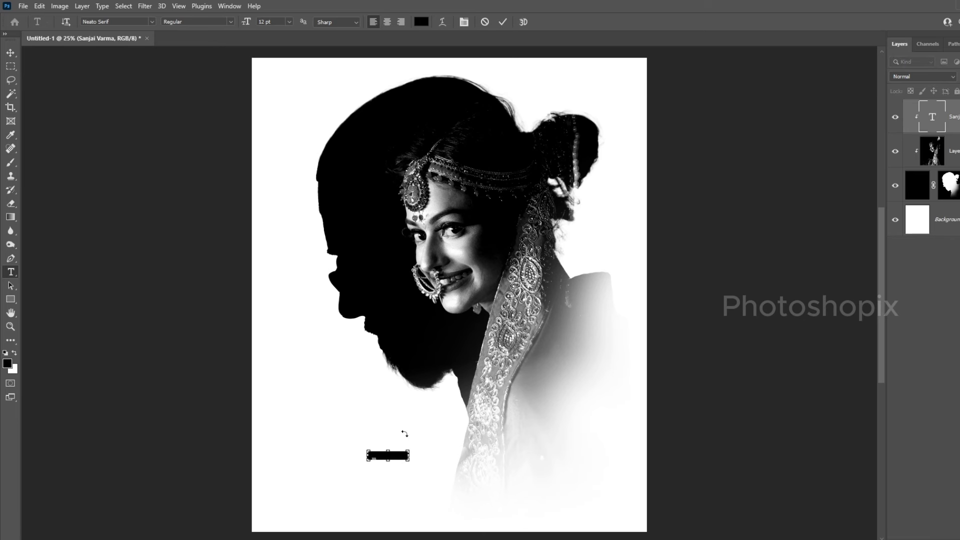
key(ctrl+t)
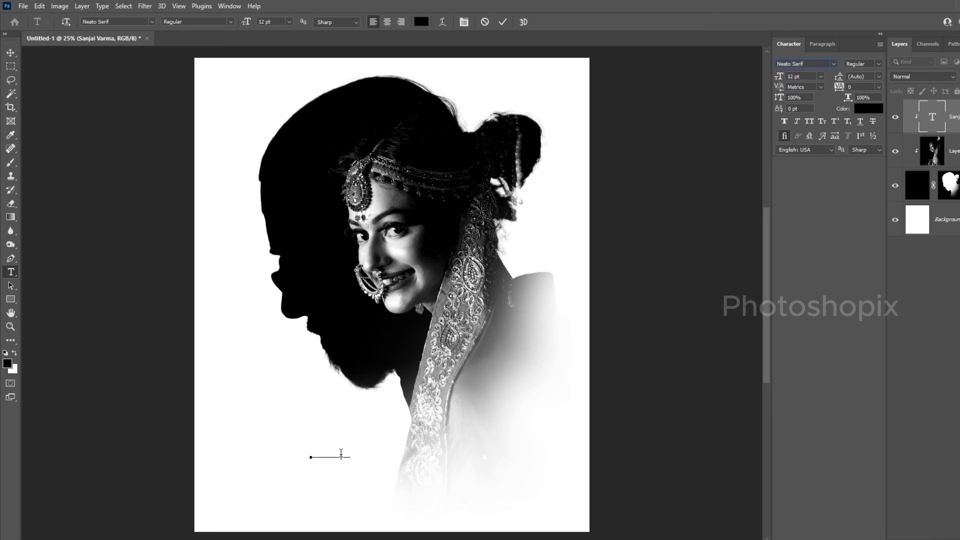
click(263, 22)
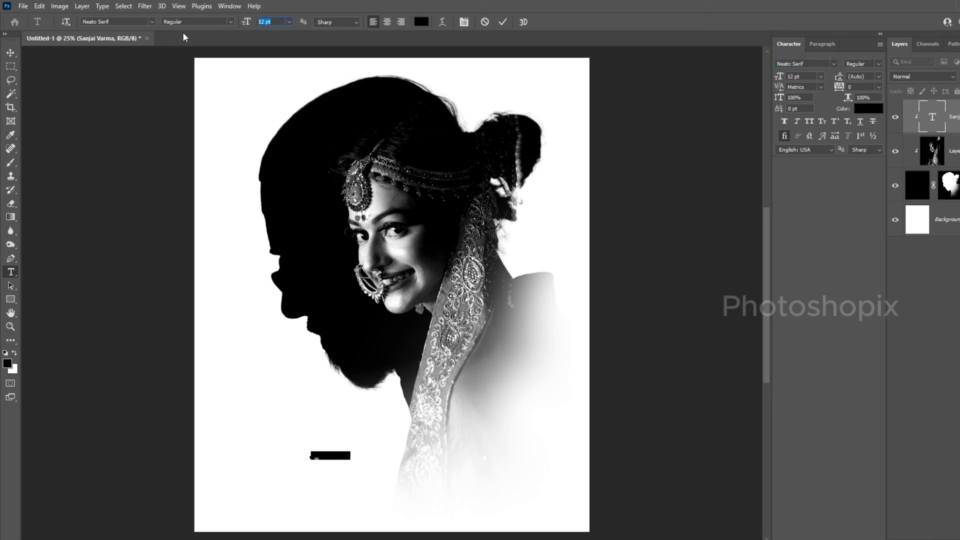
text(50)
key(Return)
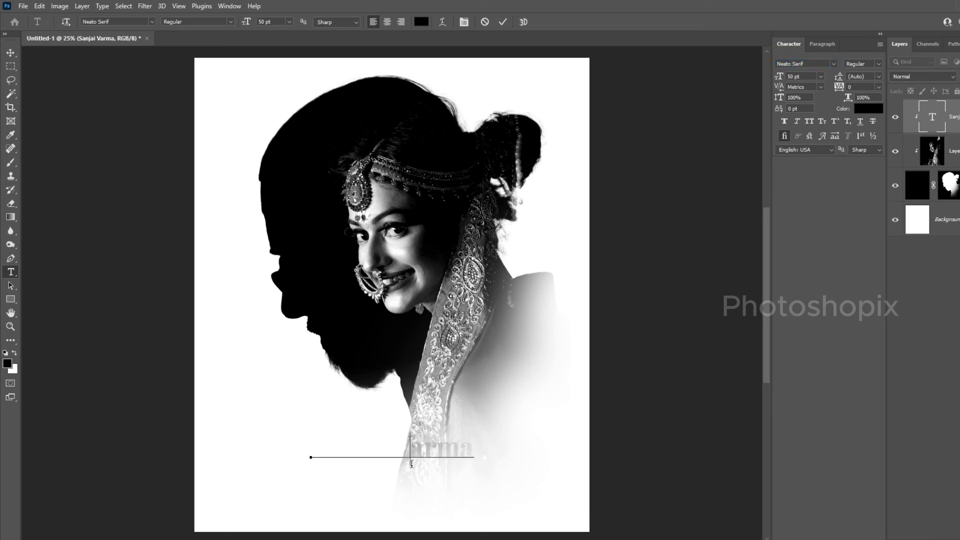
key(ctrl+Return)
Step: Release the name from the clipping mask and shift it slightly left
key(v)
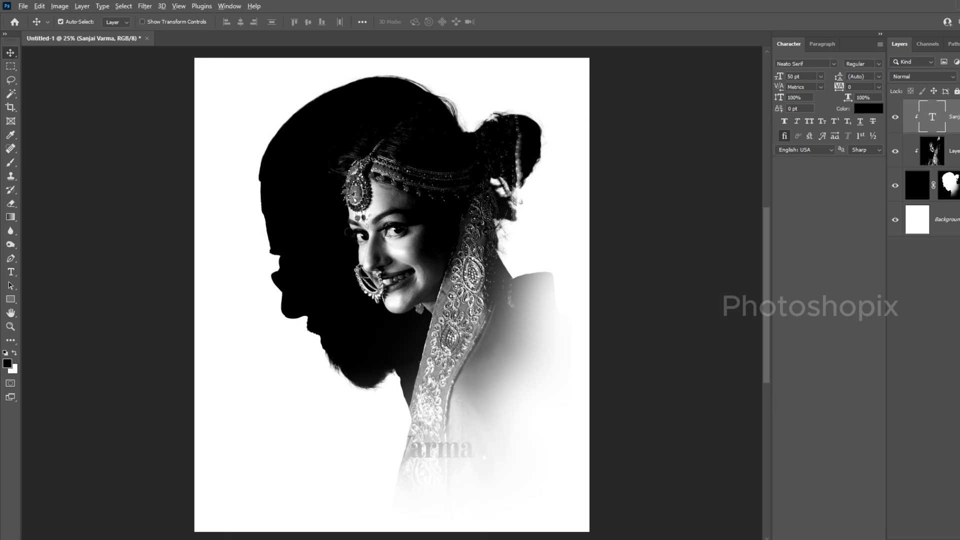
key(ctrl+alt+g)
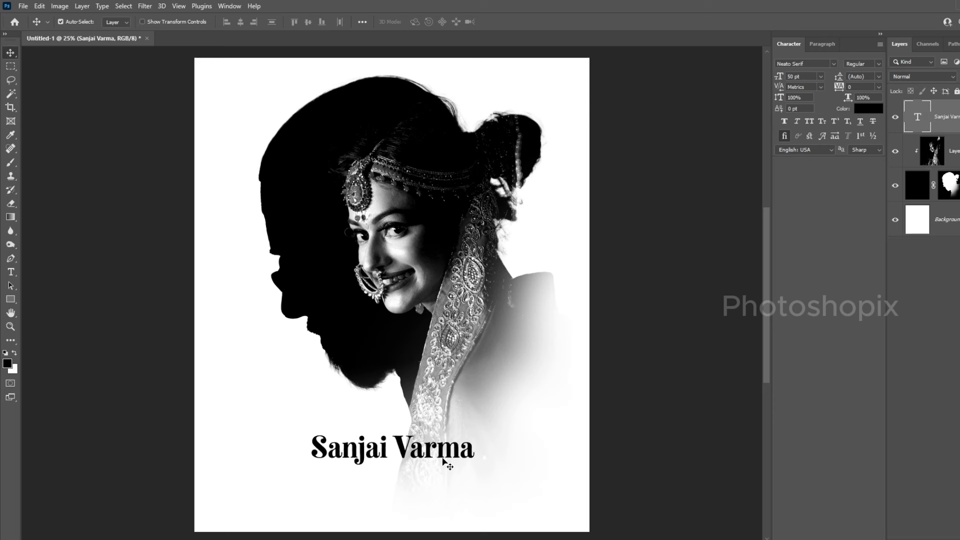
mouse_move(443, 458)
mouse_down()
mouse_move(430, 452)
mouse_move(436, 445)
mouse_up()
Step: Retype the groom's first name to correct its spelling
key(t)
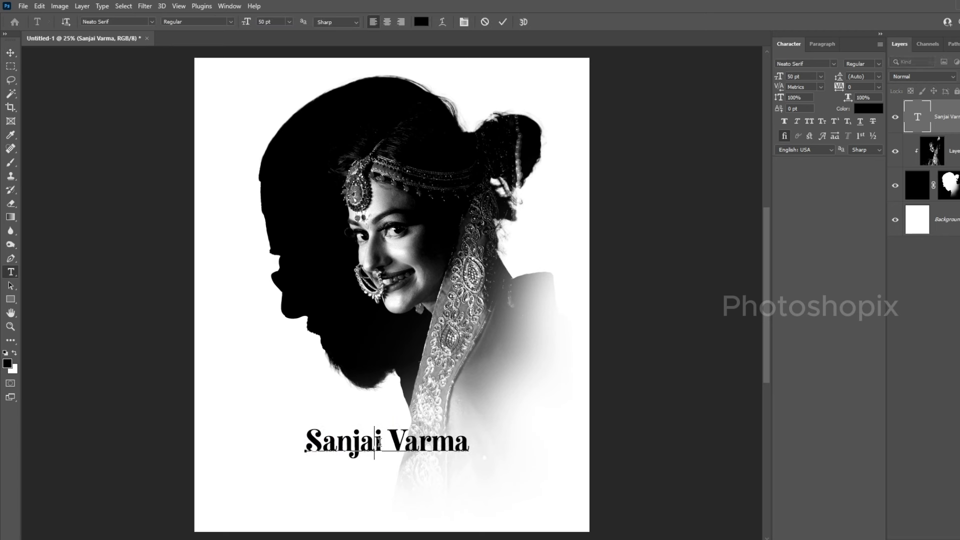
drag(377, 443, 248, 441)
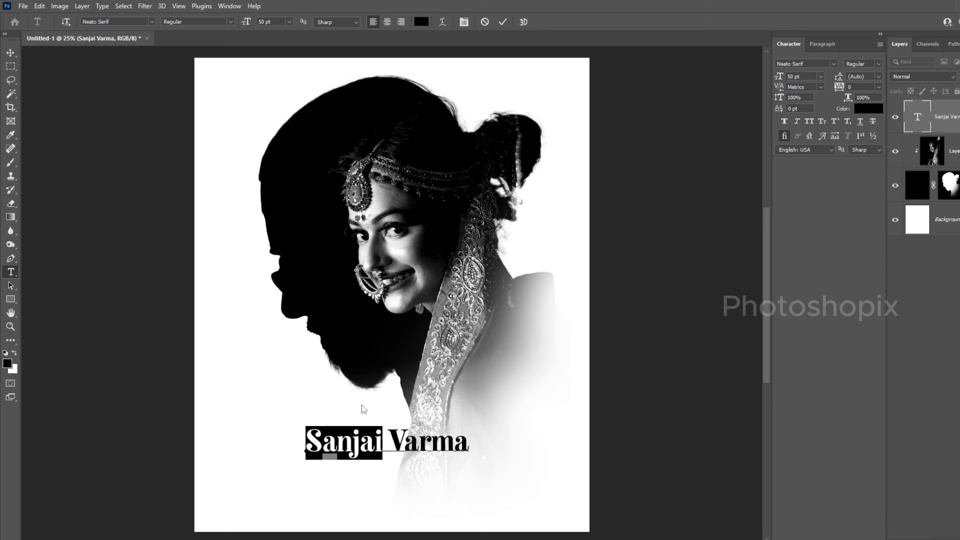
text(S)
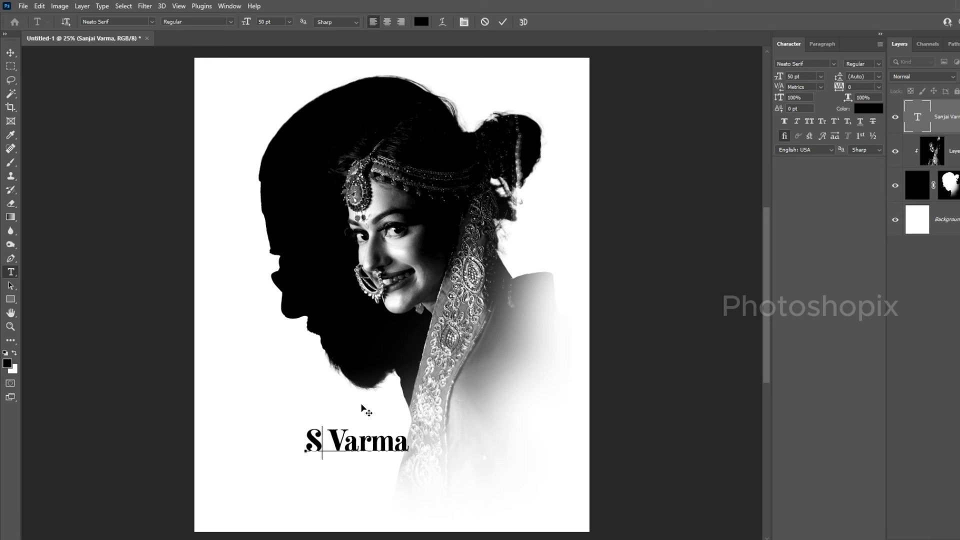
text(j)
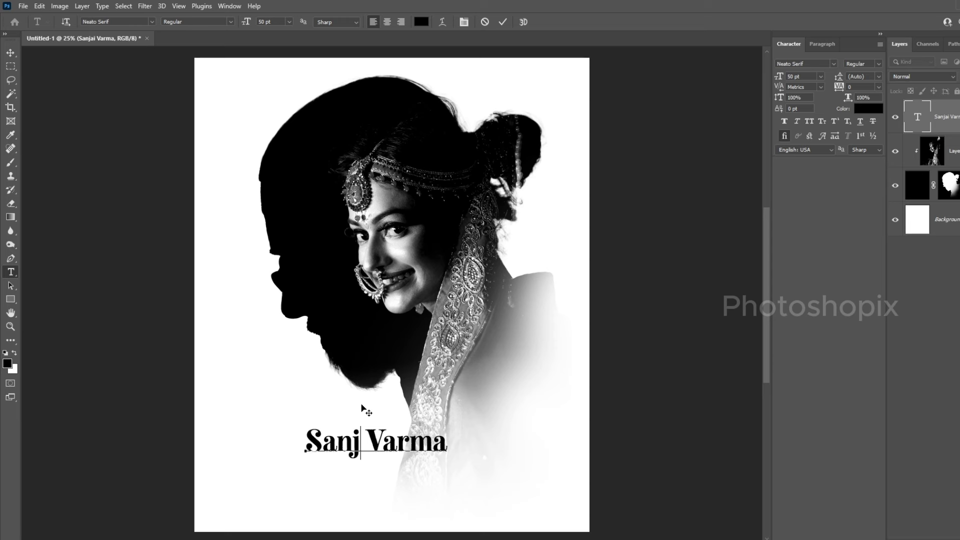
text(ay)
key(ctrl+Return)
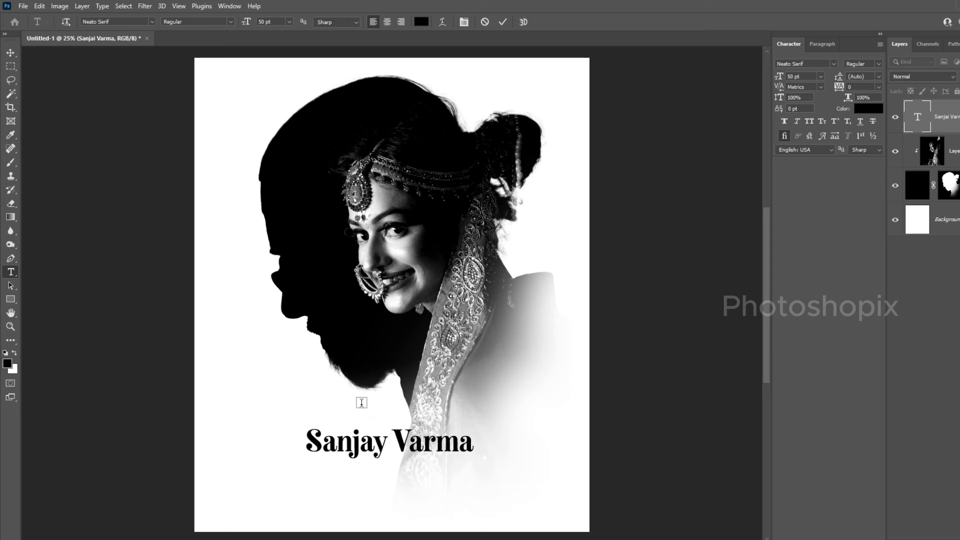
key(v)
drag(455, 464, 445, 440)
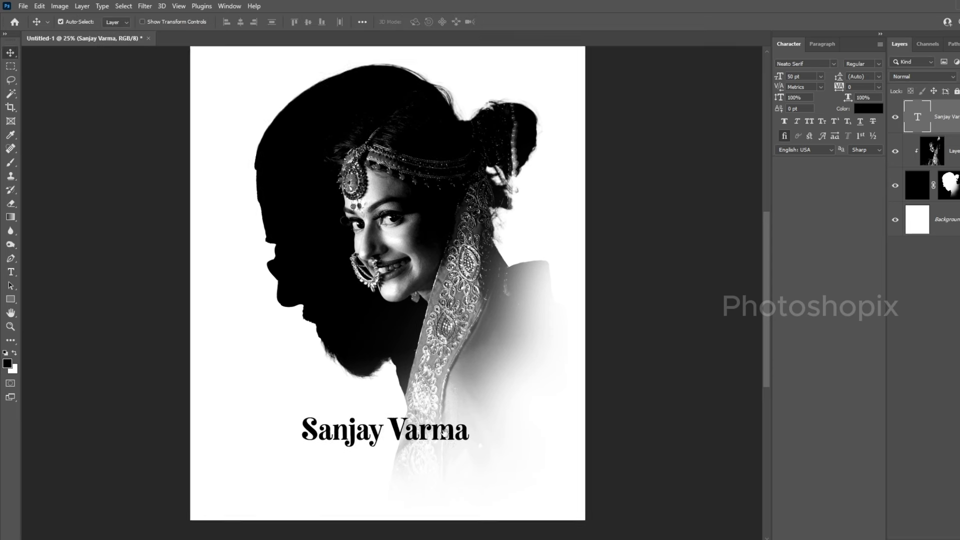
Step: Add the bride's full name on a second line and trim its leading space
key(t)
click(463, 420)
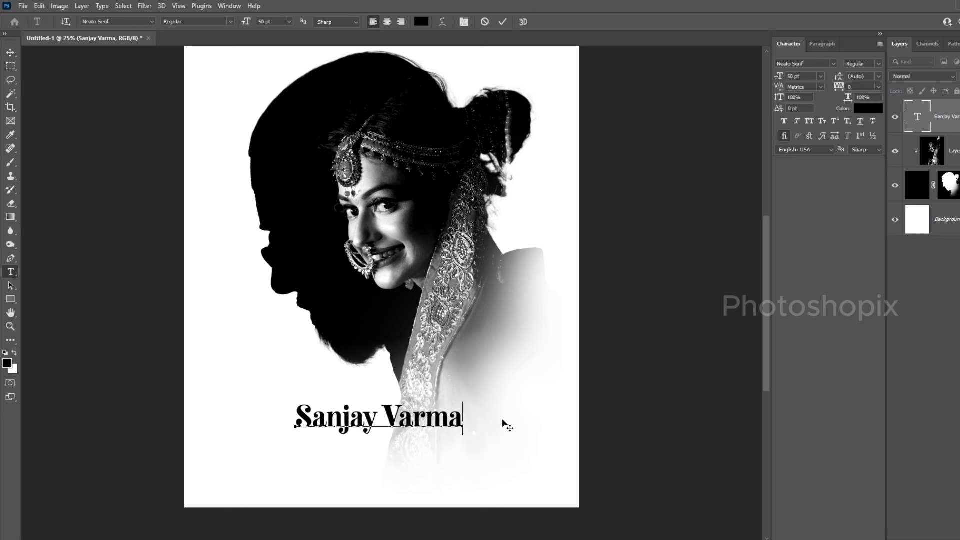
key(Return)
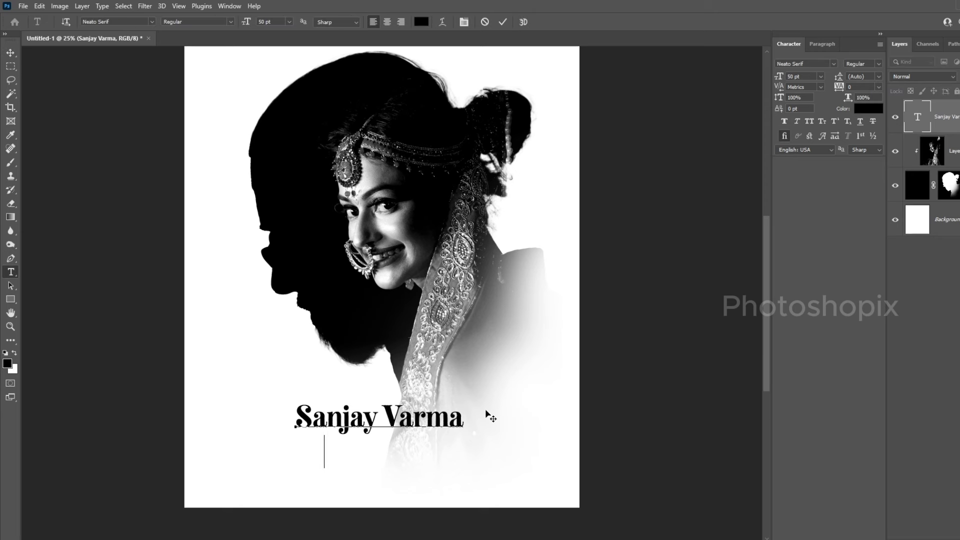
text(R)
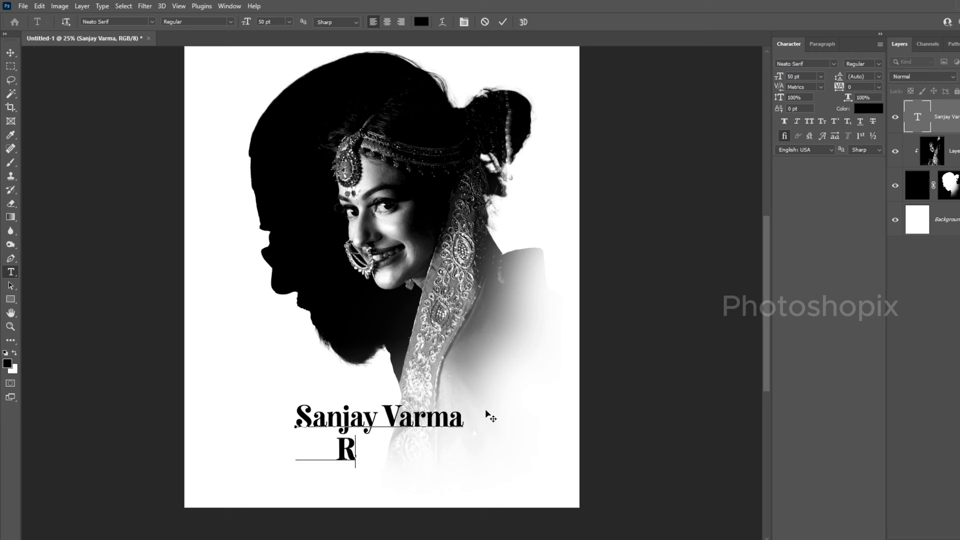
key(BackSpace)
text(K)
text(eerthi)
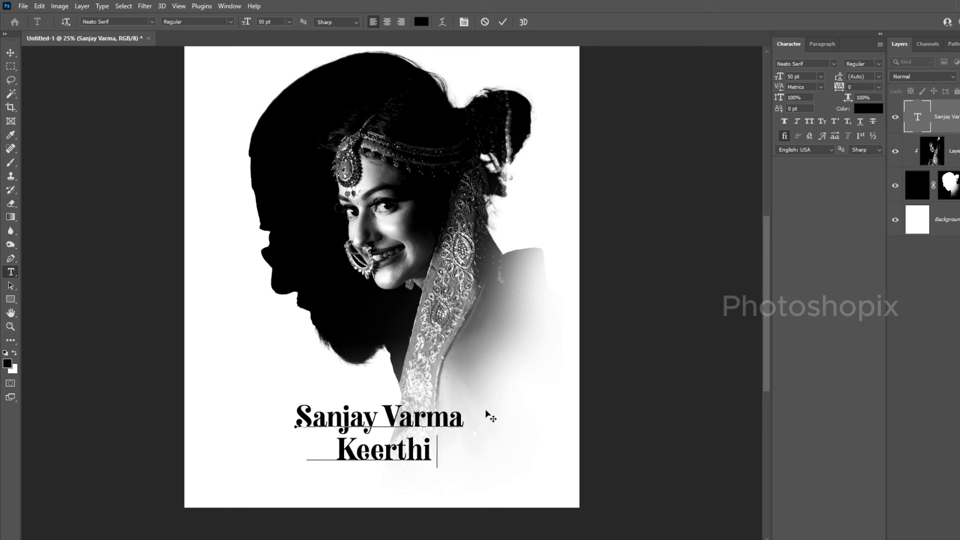
text( Varma)
key(ctrl+a)
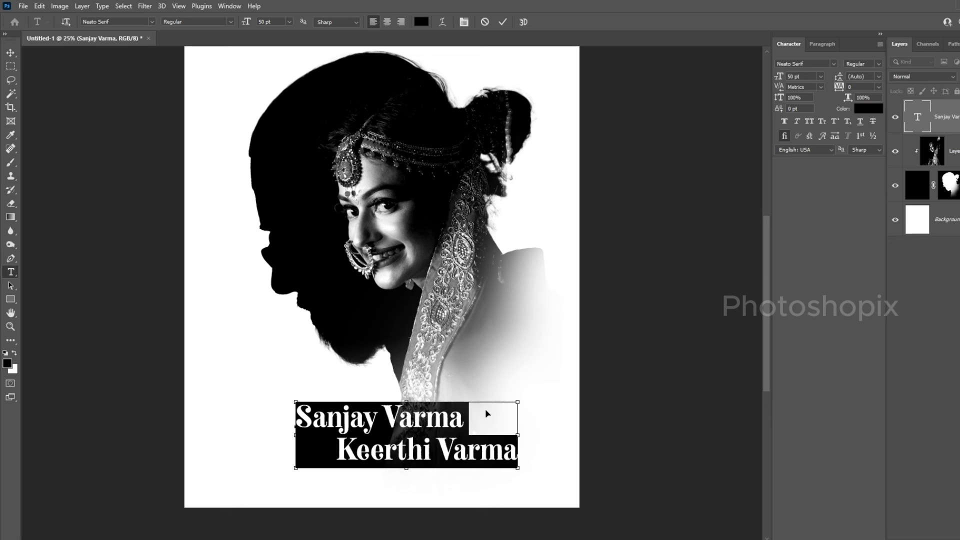
click(421, 452)
click(336, 450)
key(BackSpace)
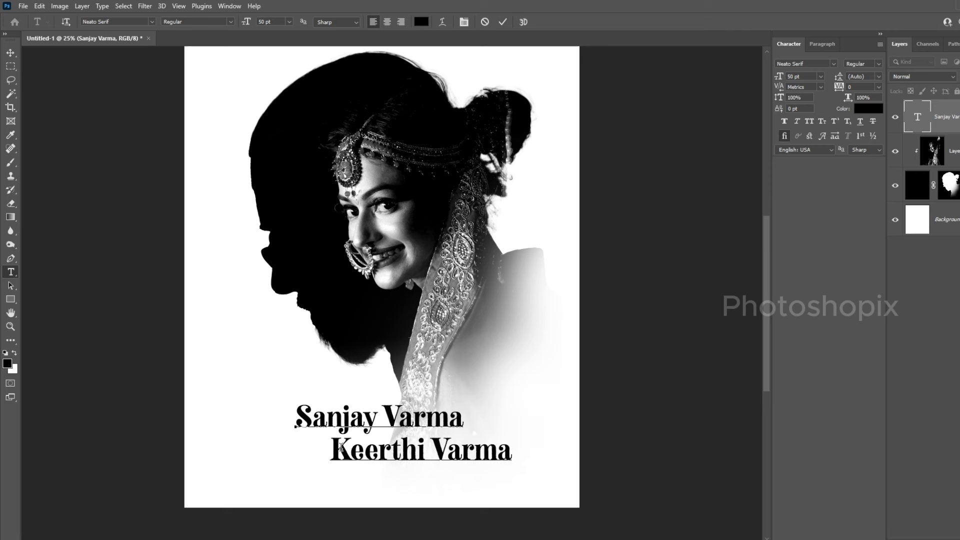
key(ctrl+a)
key(ctrl+Return)
Step: Move the names block up and to the left
key(v)
drag(446, 443, 397, 434)
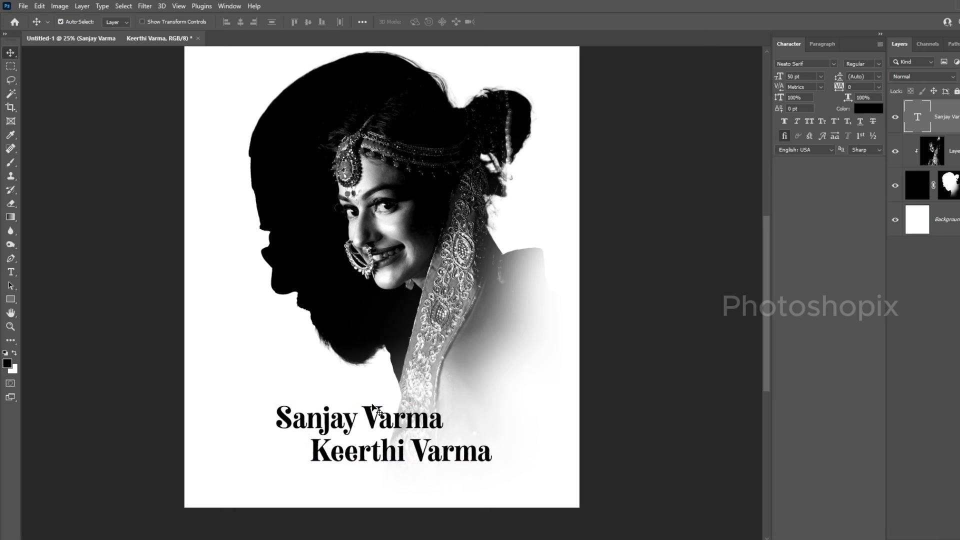
key(ctrl+plus)
key(ctrl+minus)
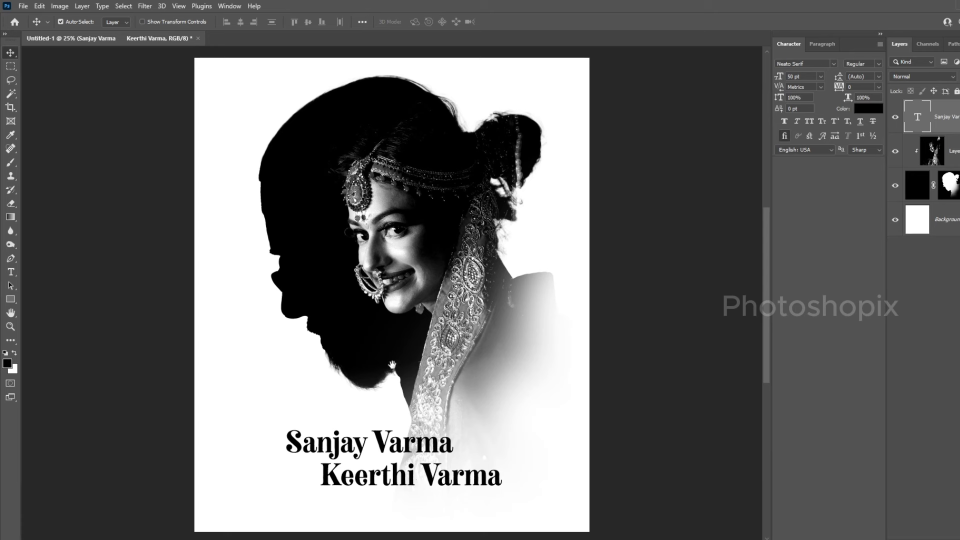
Step: Select a strip across the bride's eyes and forehead and paste it as Layer 3
key(m)
key(v)
key(m)
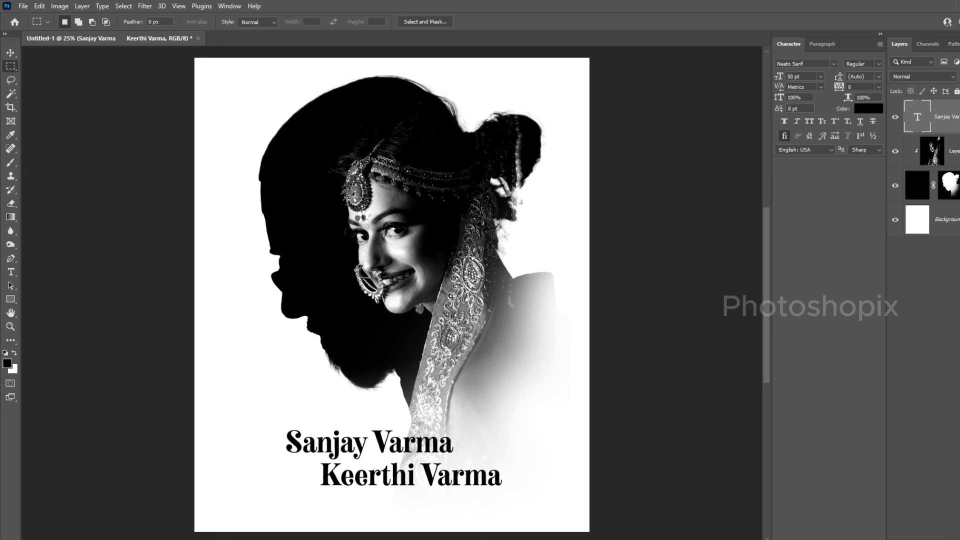
mouse_move(308, 183)
mouse_down()
mouse_move(488, 248)
mouse_move(448, 224)
mouse_up()
key(v)
scroll(430, 445, down, 2)
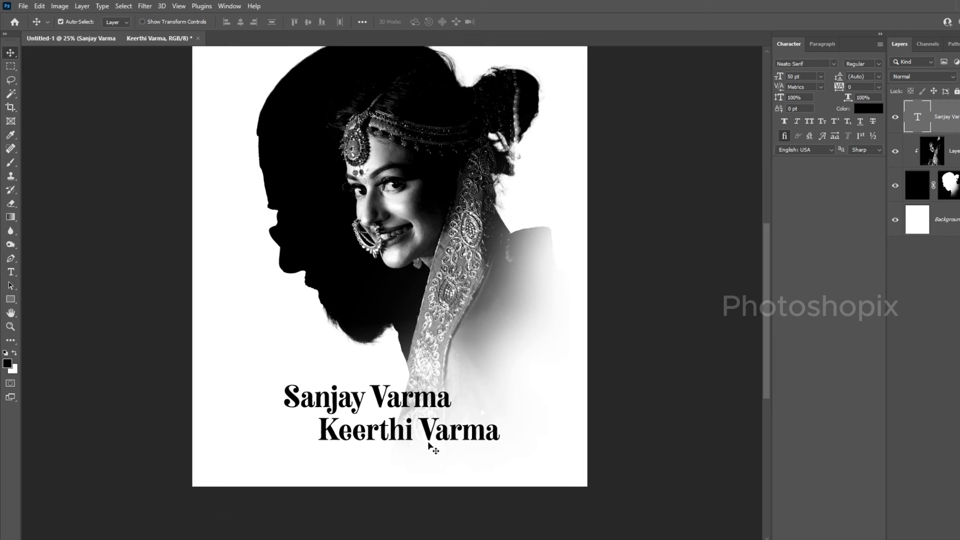
key(ctrl+v)
Step: Move and enlarge the photo strip over the names, then clip it to the text
mouse_move(408, 266)
mouse_down()
mouse_move(427, 408)
mouse_move(418, 418)
mouse_up()
key(ctrl+t)
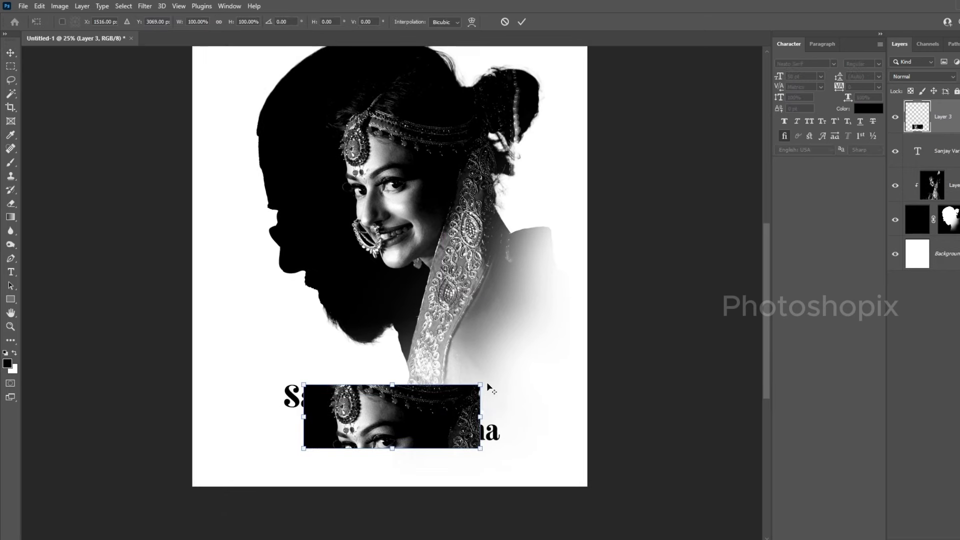
drag(480, 384, 511, 373)
key(Return)
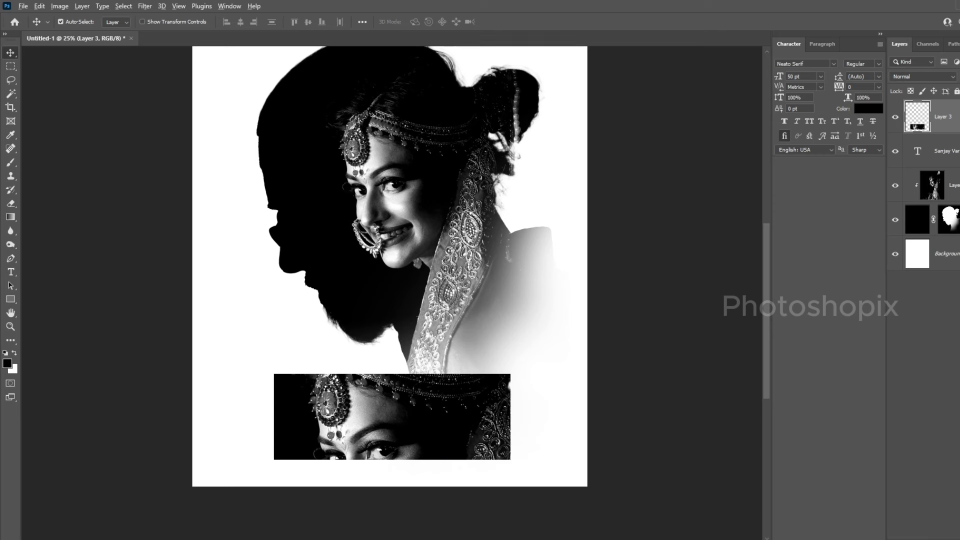
key(ctrl+alt+g)
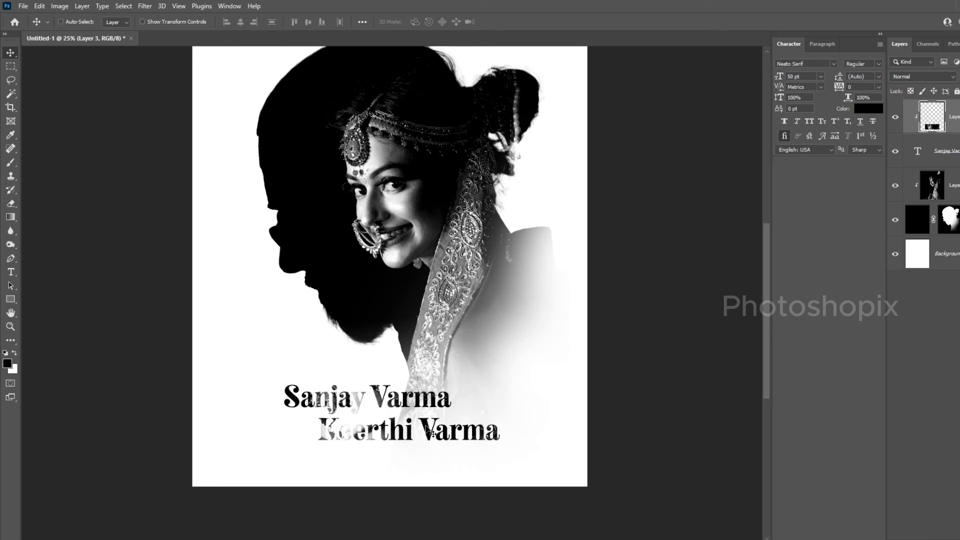
Step: Centre the names horizontally and enlarge them about 146%, placing them lower
drag(431, 430, 506, 459)
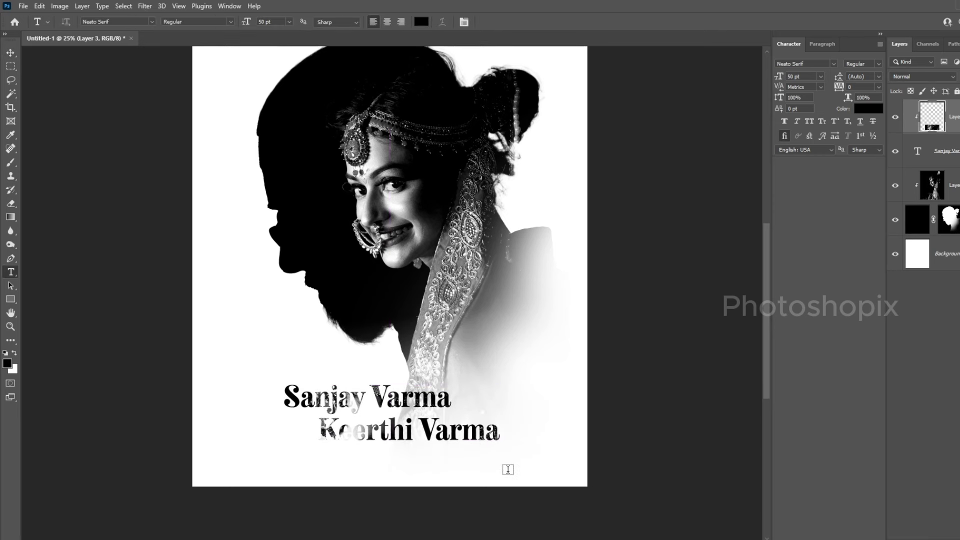
scroll(507, 460, up, 1)
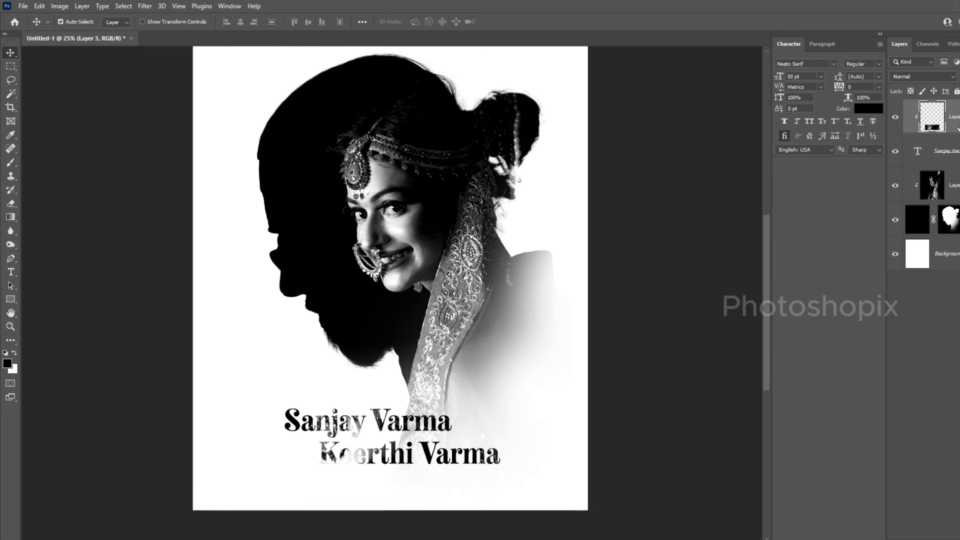
key(ctrl+t)
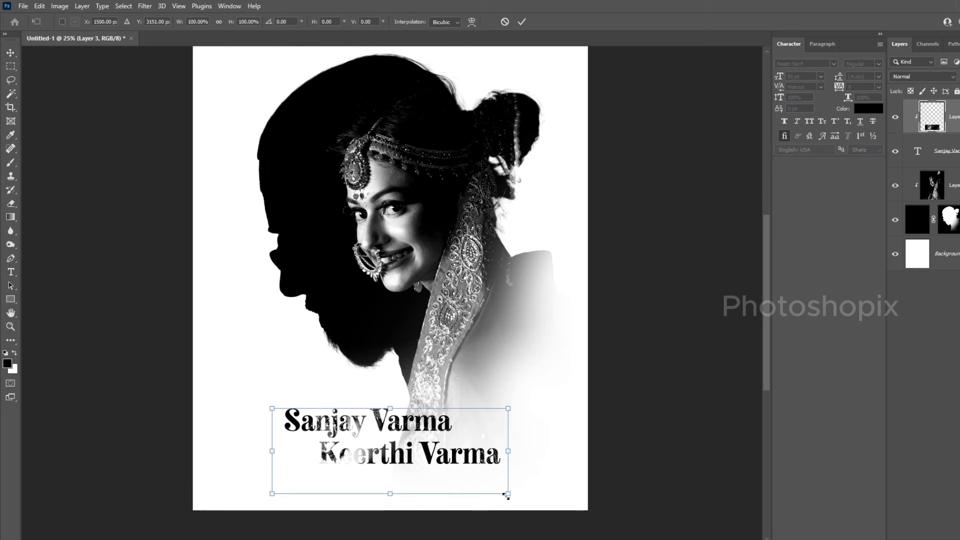
drag(506, 495, 562, 531)
mouse_move(493, 485)
mouse_down()
mouse_move(519, 472)
mouse_move(562, 473)
mouse_move(542, 433)
mouse_move(478, 463)
mouse_move(506, 477)
mouse_up()
key(Return)
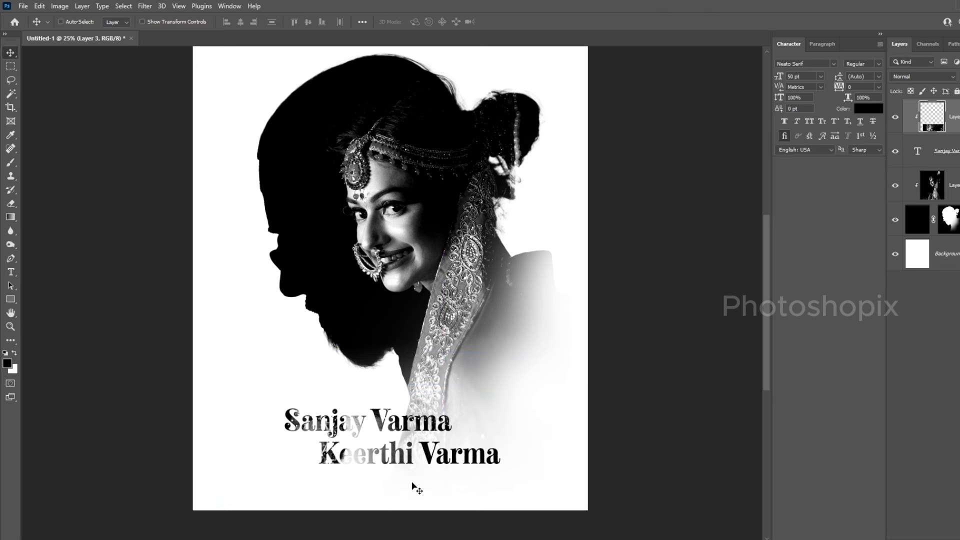
Step: Darken the photo strip with Levels by raising the black input point
drag(414, 488, 416, 482)
key(ctrl+plus)
scroll(380, 400, down, 2)
key(ctrl+plus)
key(ctrl+plus)
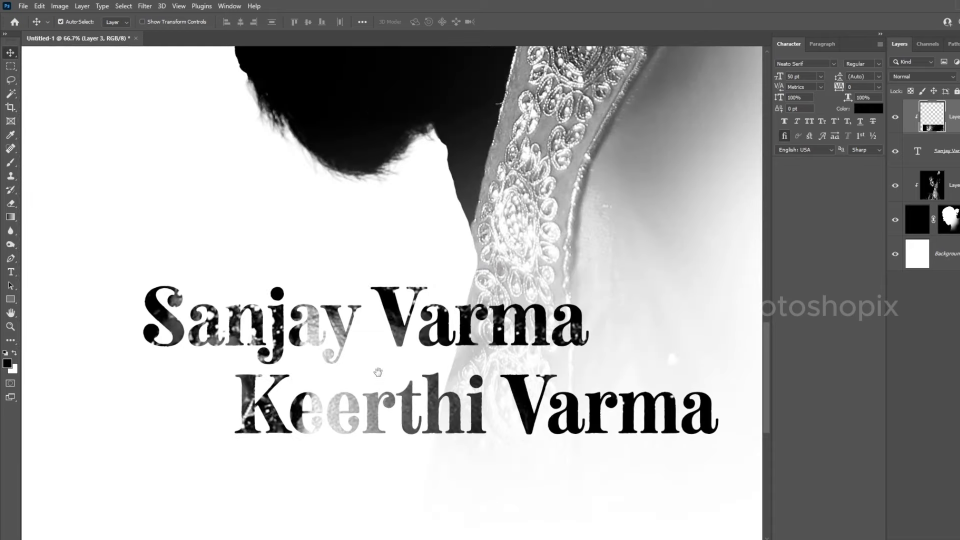
key(ctrl+l)
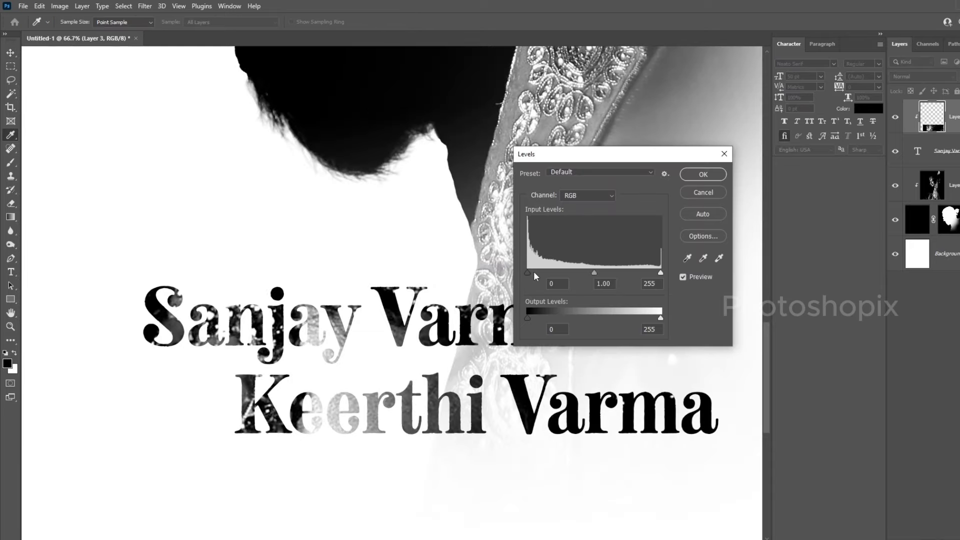
mouse_move(528, 273)
mouse_down()
mouse_move(615, 272)
mouse_move(555, 272)
mouse_up()
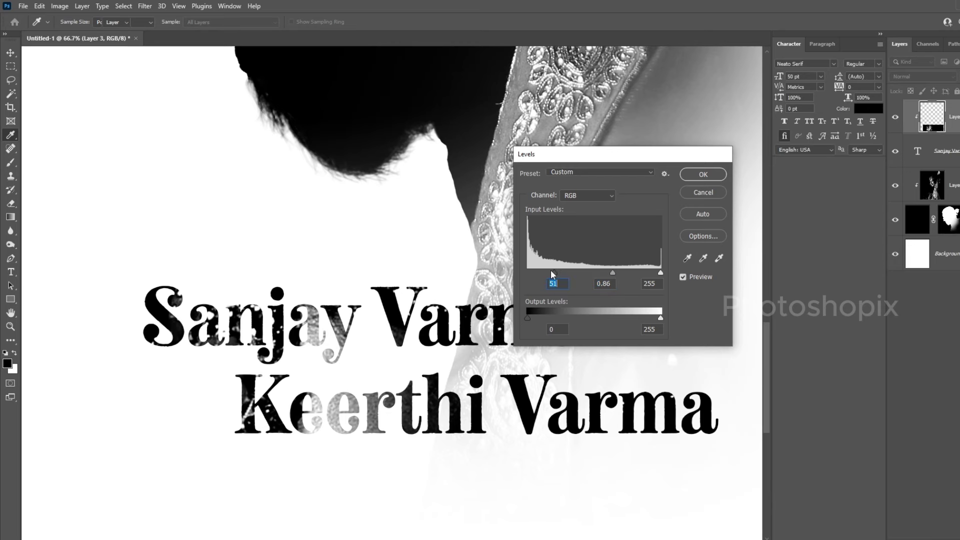
key(Return)
Step: Group the photo strip and name text layers into Group 1
key(v)
key(ctrl+0)
key(ctrl+minus)
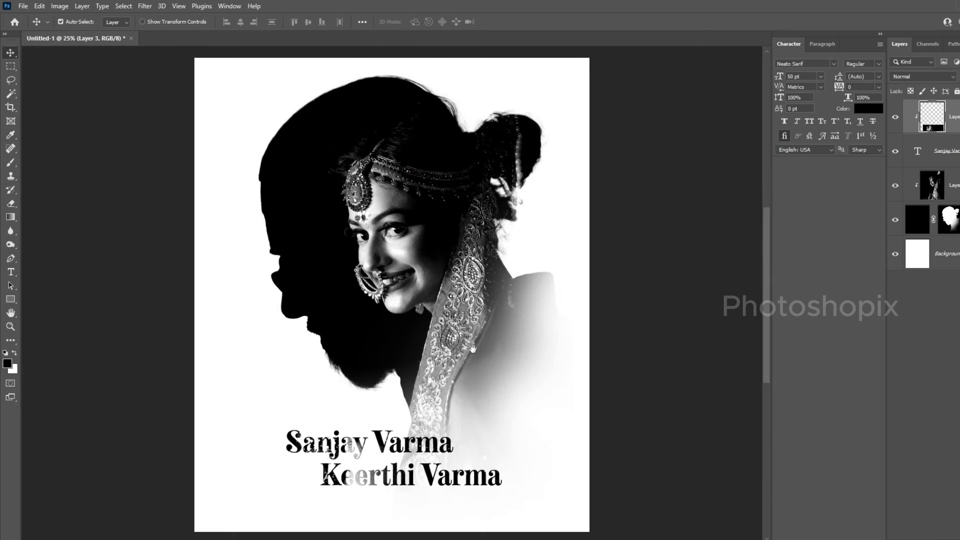
scroll(434, 312, down, 1)
drag(437, 318, 462, 336)
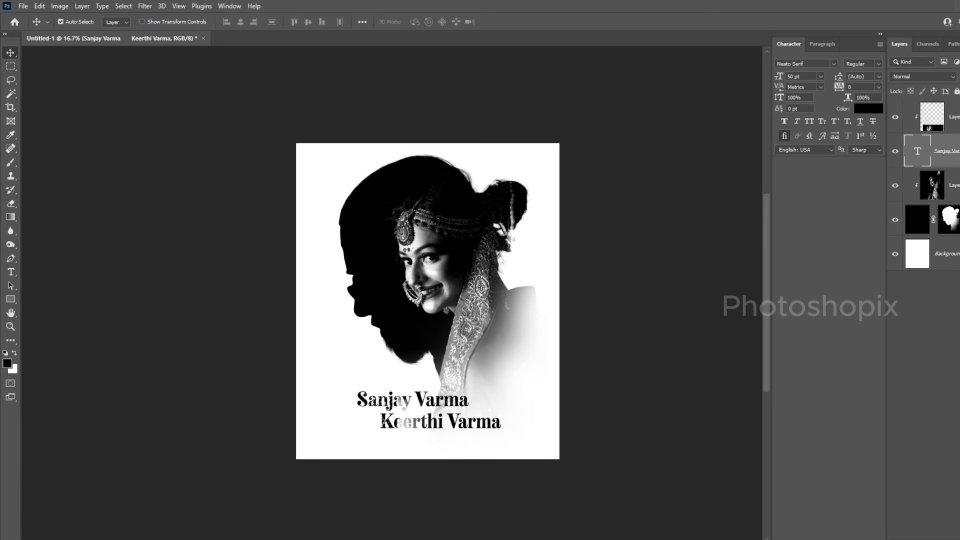
shift+click(940, 151)
key(ctrl+g)
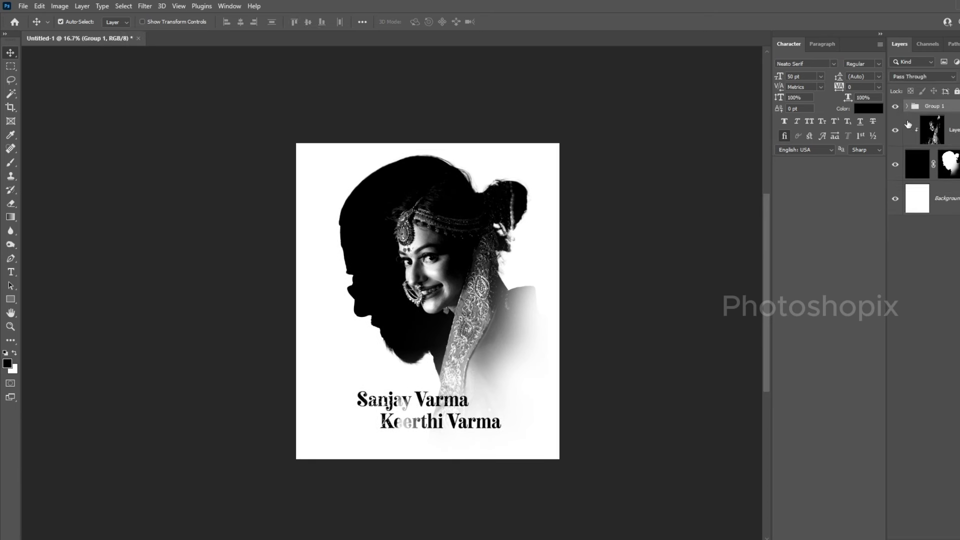
Step: Nudge the names slightly left and stamp all visible layers into a merged Layer 4
drag(440, 421, 427, 426)
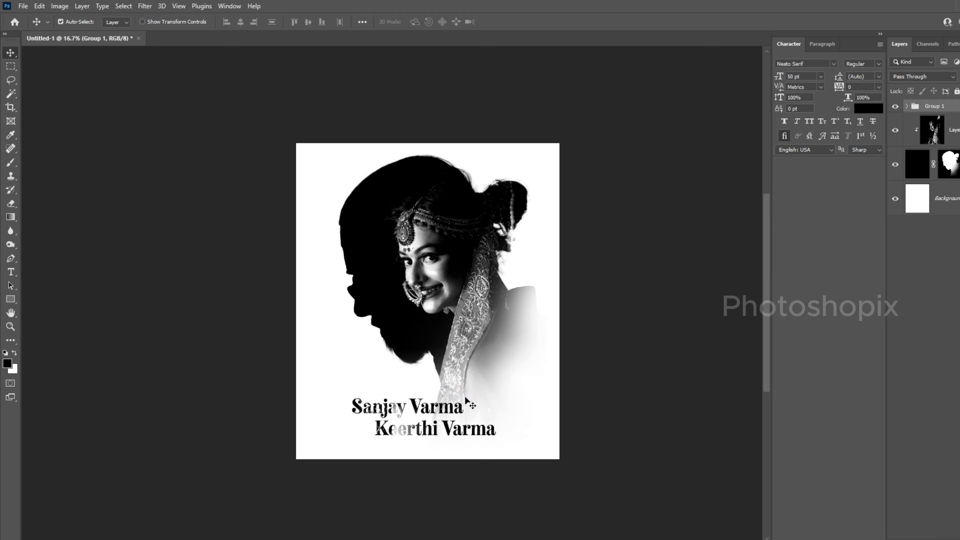
key(ctrl+plus)
ctrl+alt+click(424, 392)
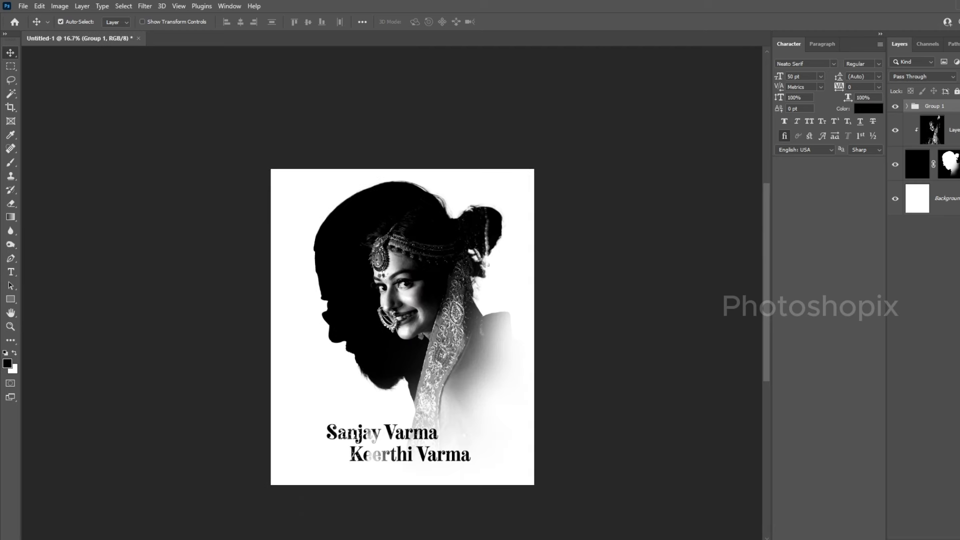
key(ctrl+shift+alt+e)
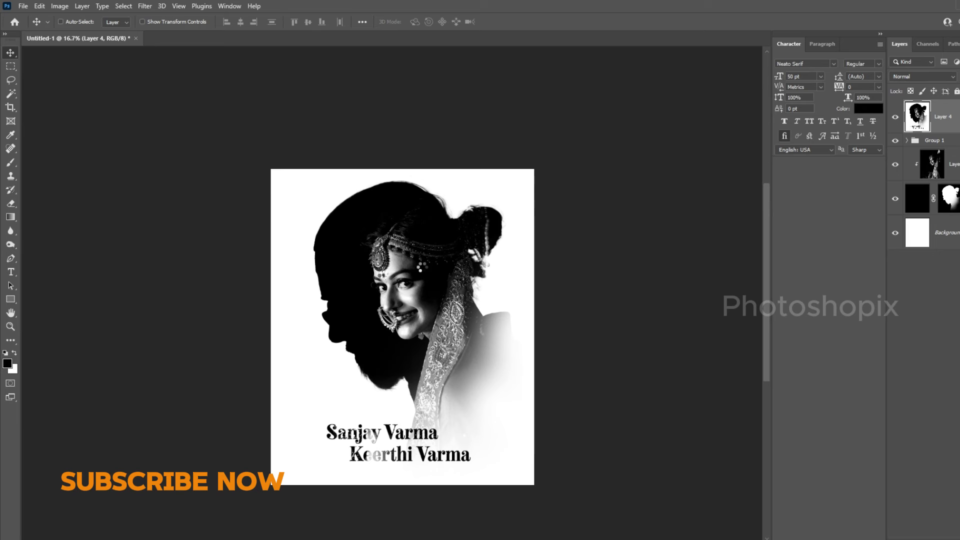
key(ctrl+shift+a)
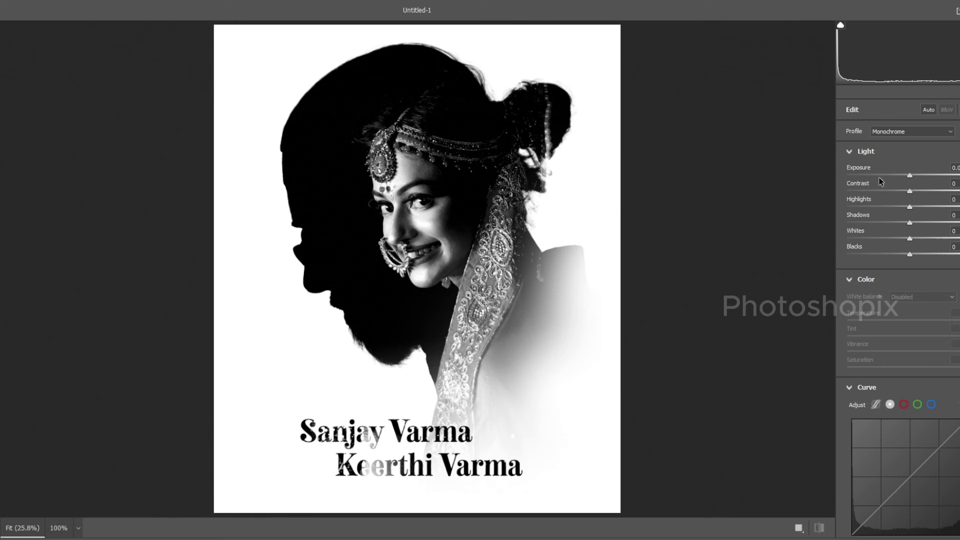
Step: In Camera Raw, raise Exposure slightly and lower a red-channel curve midpoint, then apply
drag(909, 176, 913, 177)
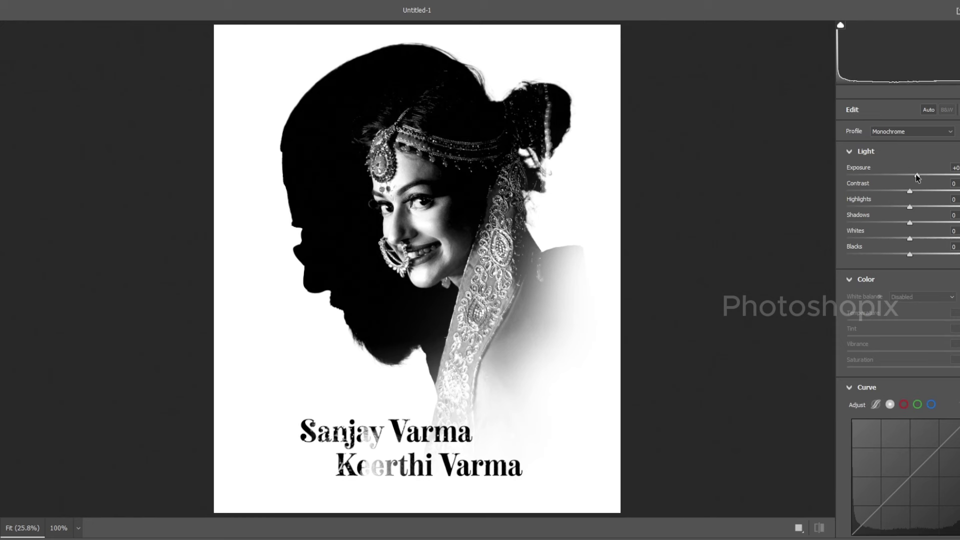
scroll(849, 368, down, 2)
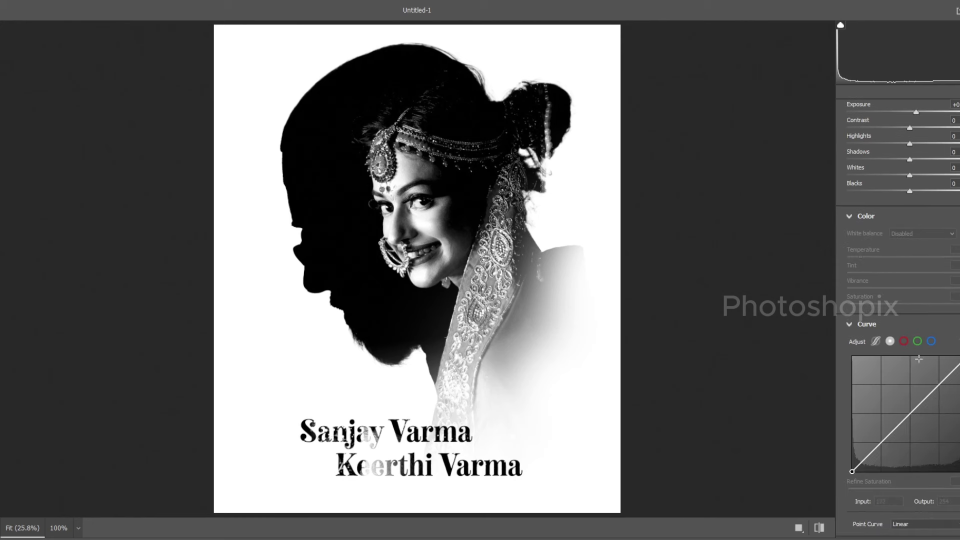
click(918, 341)
drag(852, 472, 852, 471)
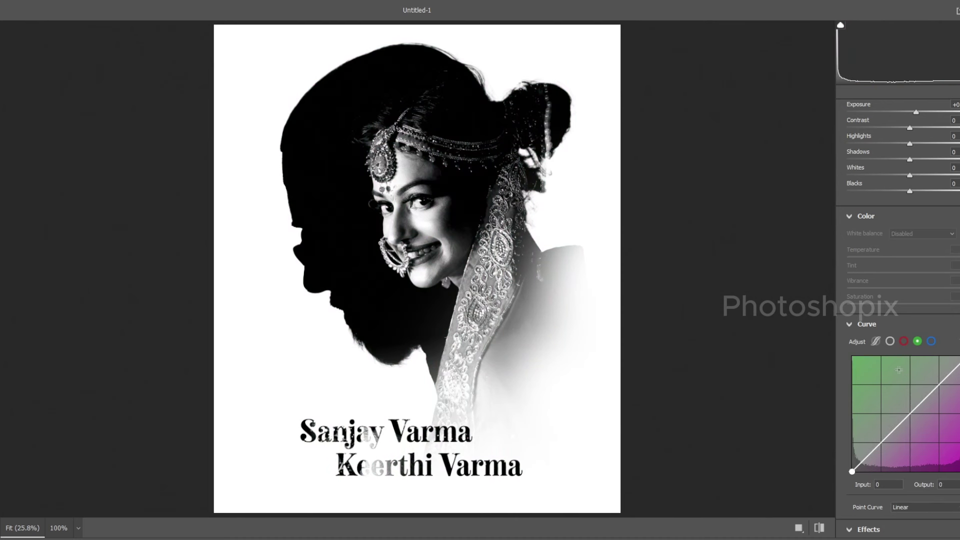
click(903, 342)
click(905, 415)
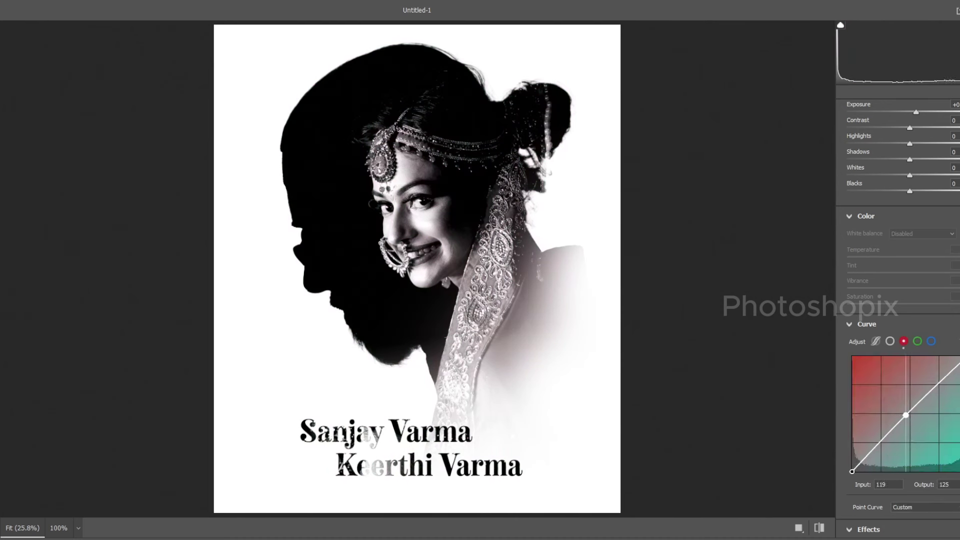
drag(906, 415, 909, 418)
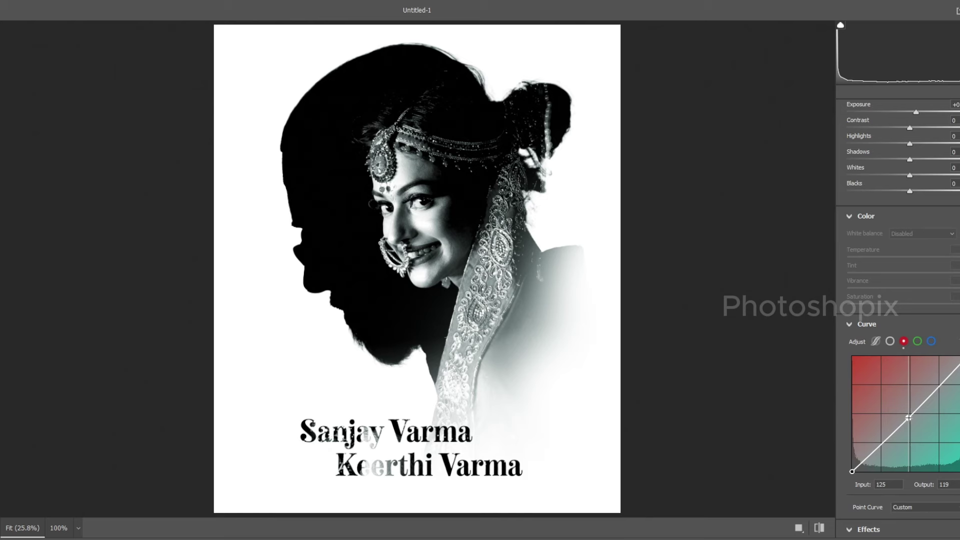
click(851, 326)
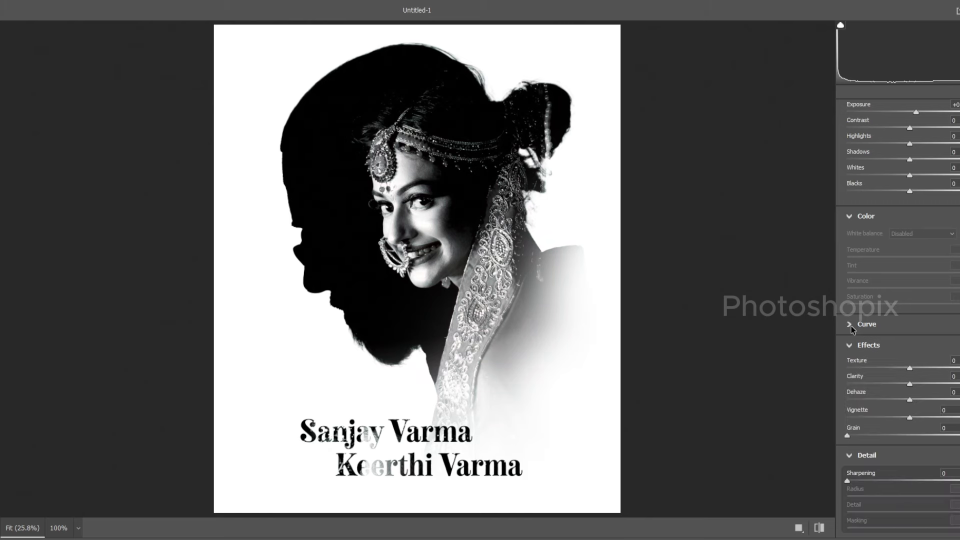
key(Return)
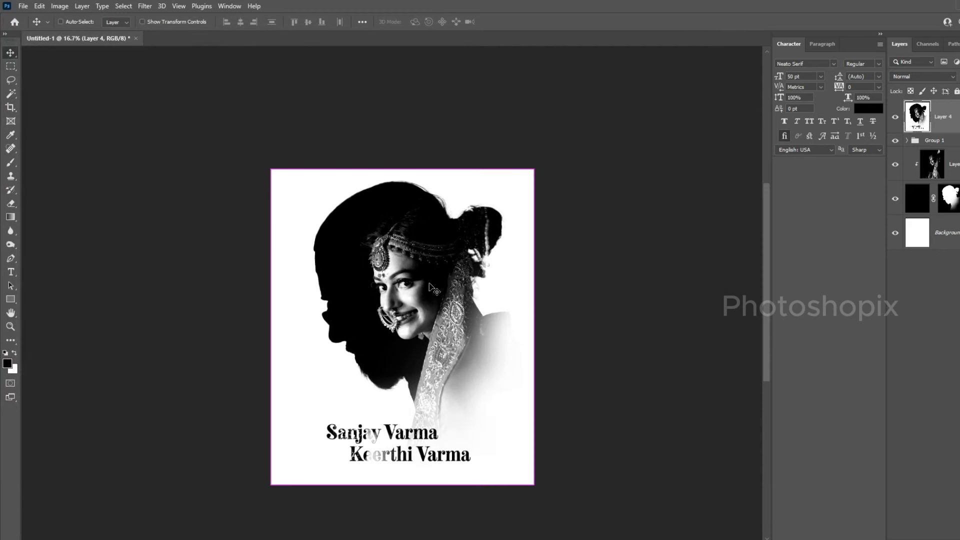
key(ctrl+plus)
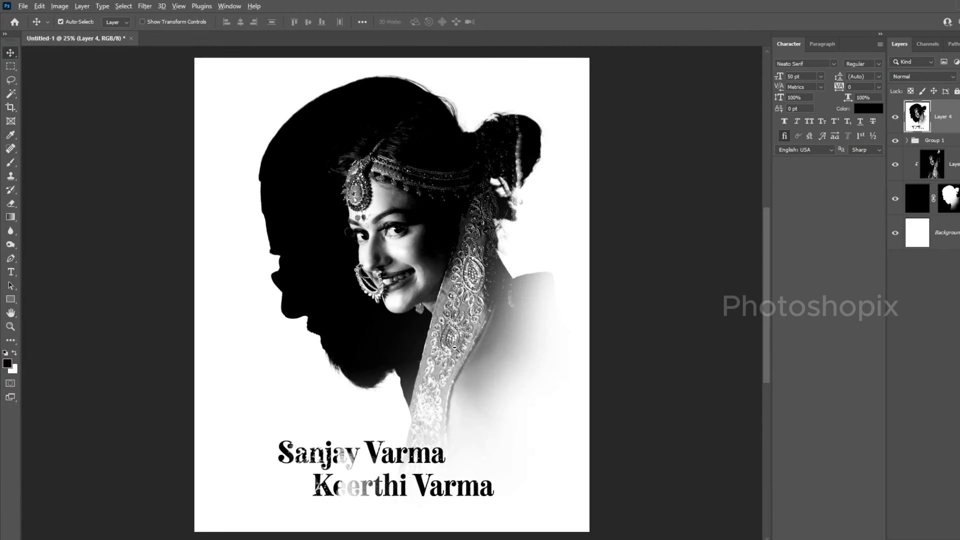
Step: Set the foreground colour to magenta
alt+click(455, 347)
drag(355, 335, 375, 346)
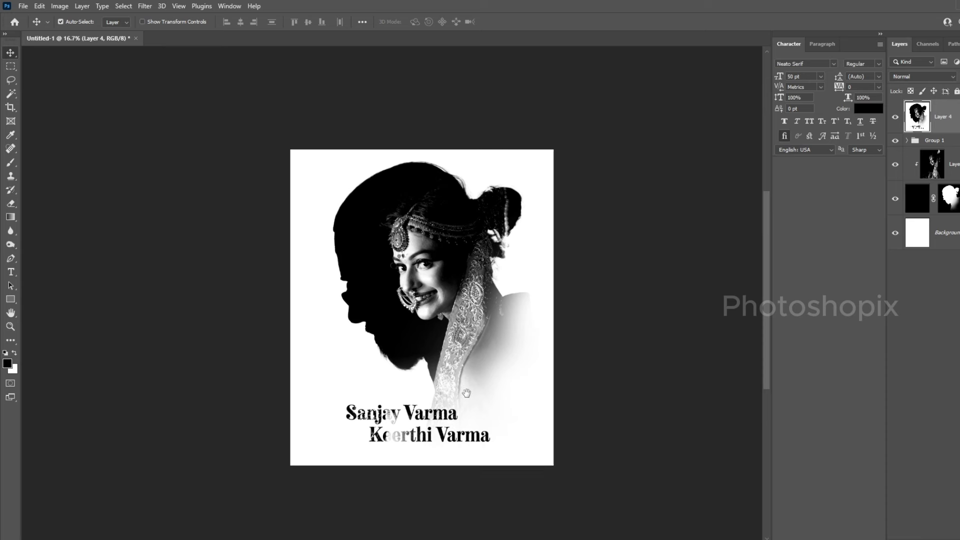
mouse_move(466, 394)
mouse_down()
mouse_move(466, 385)
mouse_move(495, 385)
mouse_up()
ctrl+click(452, 359)
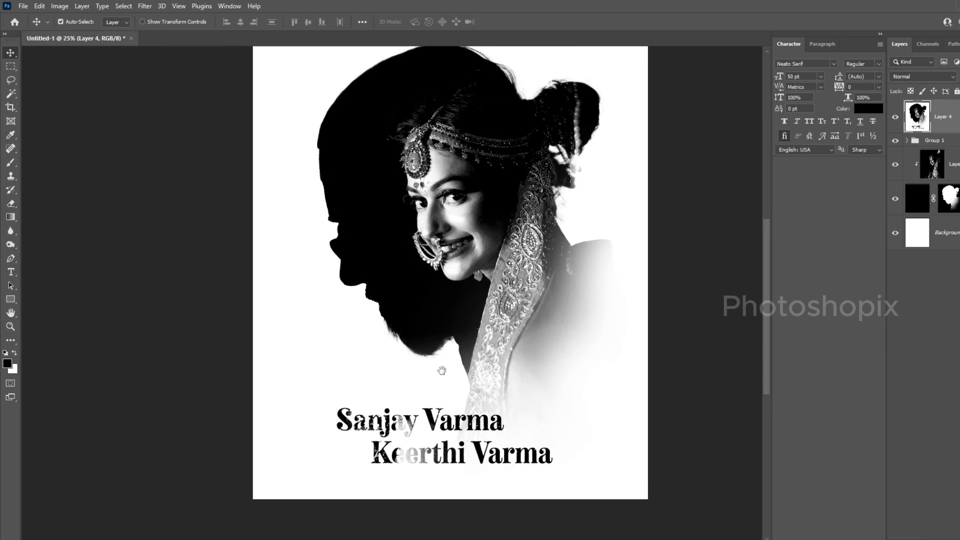
alt+click(441, 370)
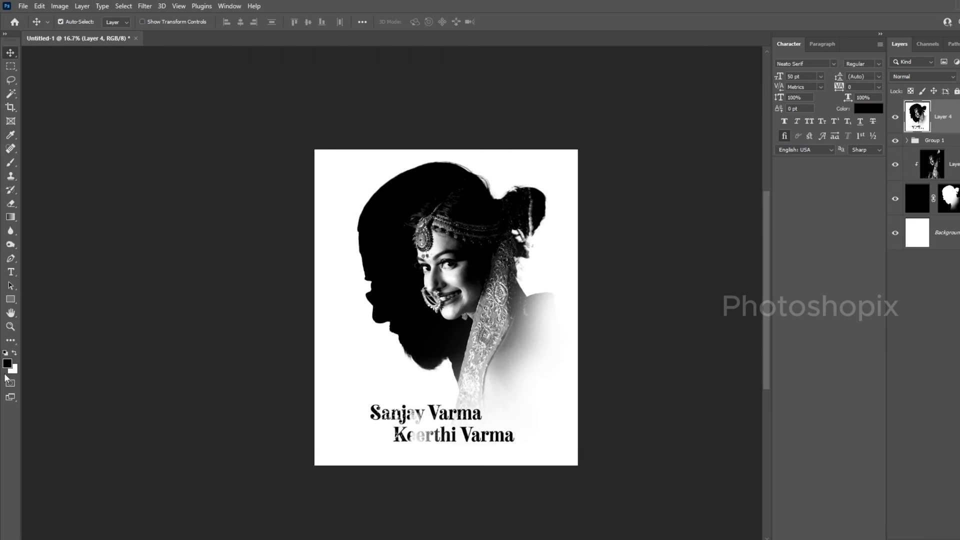
click(7, 364)
drag(512, 149, 512, 146)
click(492, 139)
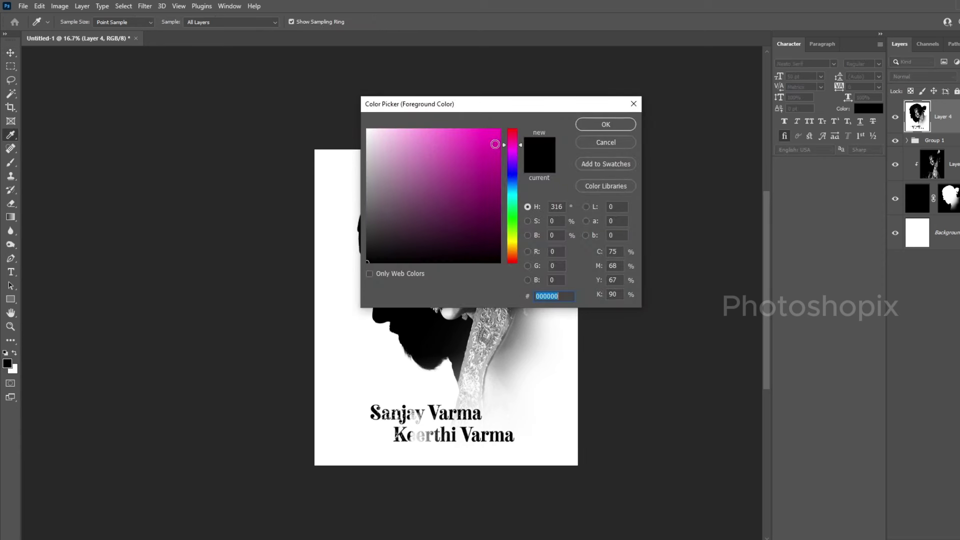
key(Return)
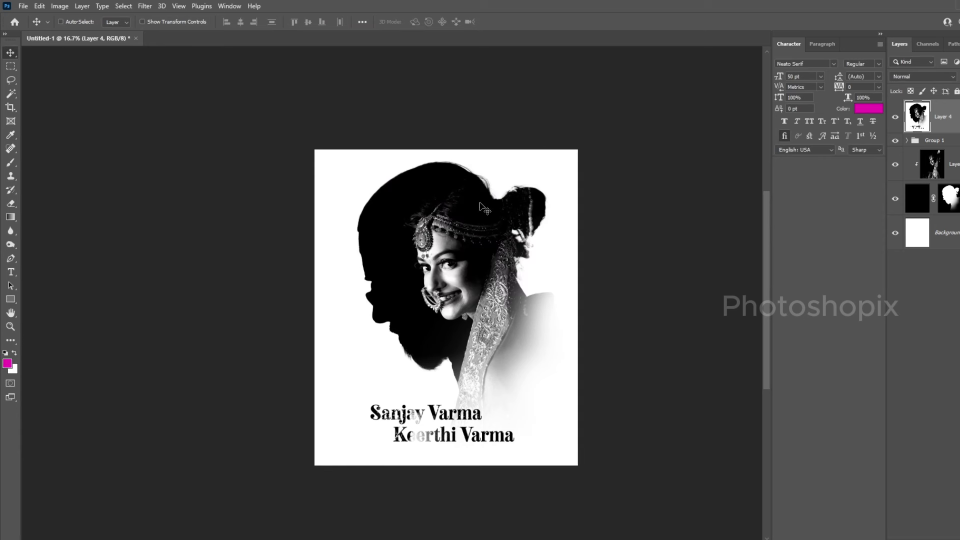
Step: Add a new layer, brush a trial magenta blob at lower left, then delete that layer
key(ctrl+shift+n)
key(Return)
key(v)
key(b)
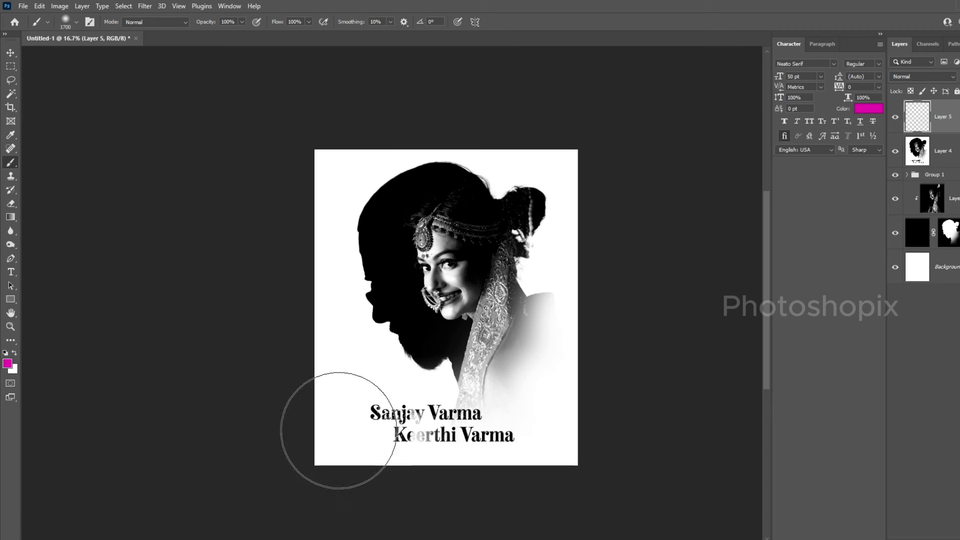
key(bracketright)
key(bracketright)
key(bracketright)
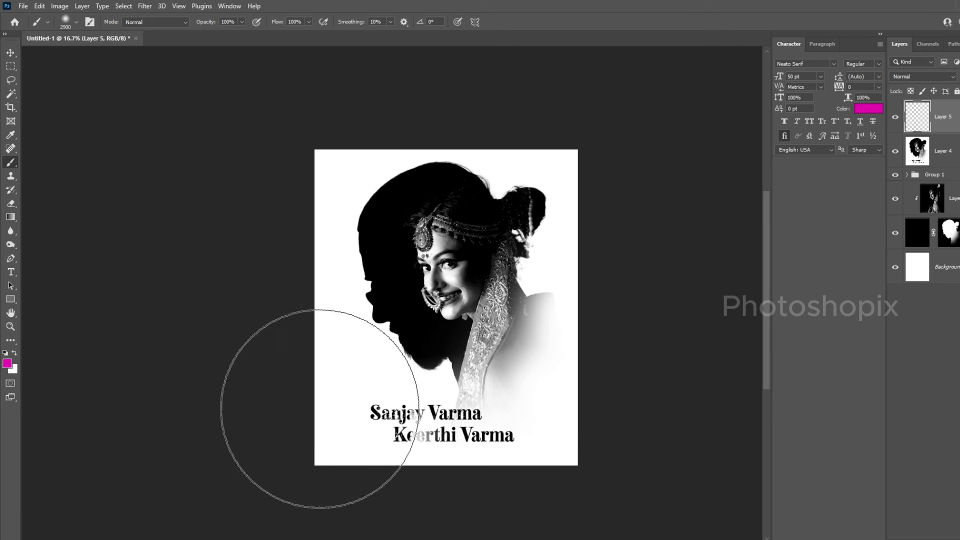
click(305, 407)
key(v)
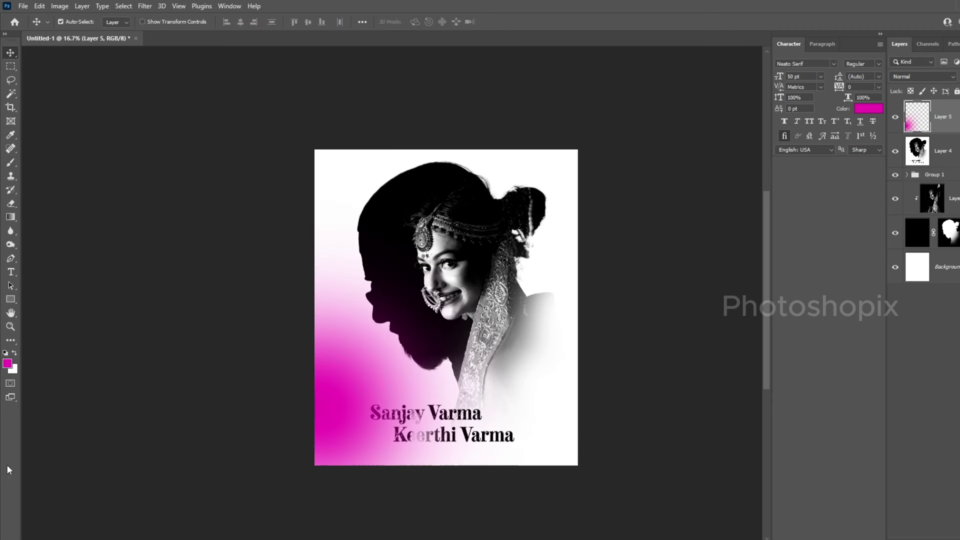
key(Delete)
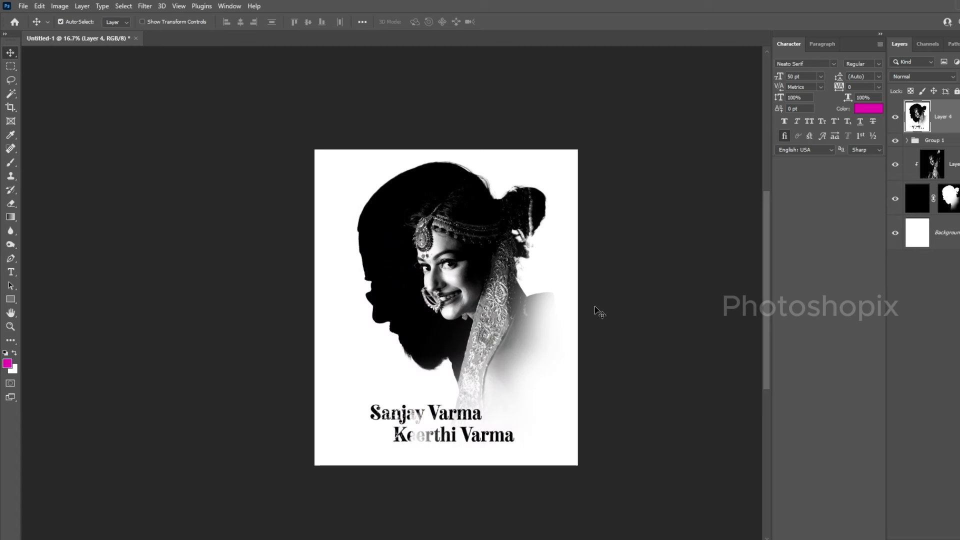
Step: On a fresh layer, paint a large soft magenta glow along the bride's right edge
key(ctrl+shift+alt+n)
key(b)
click(578, 282)
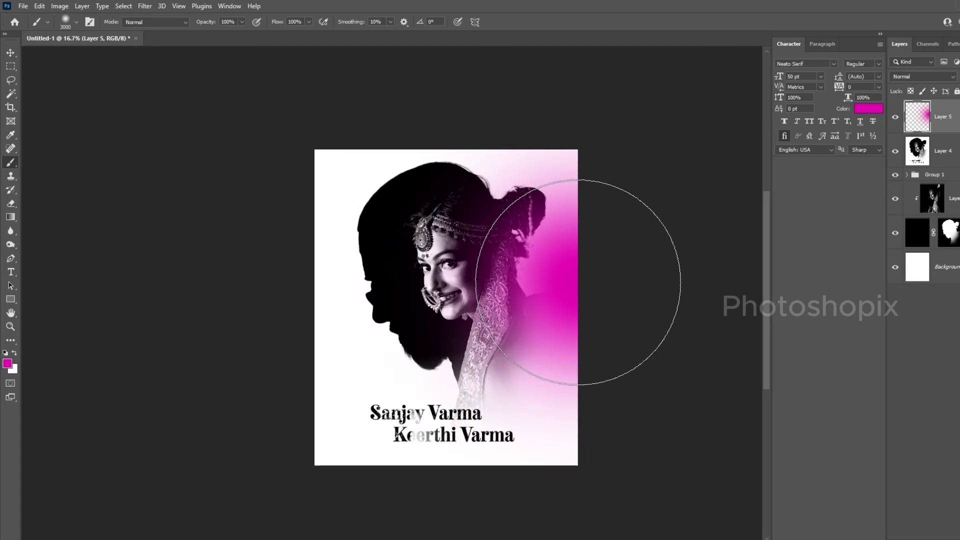
key(v)
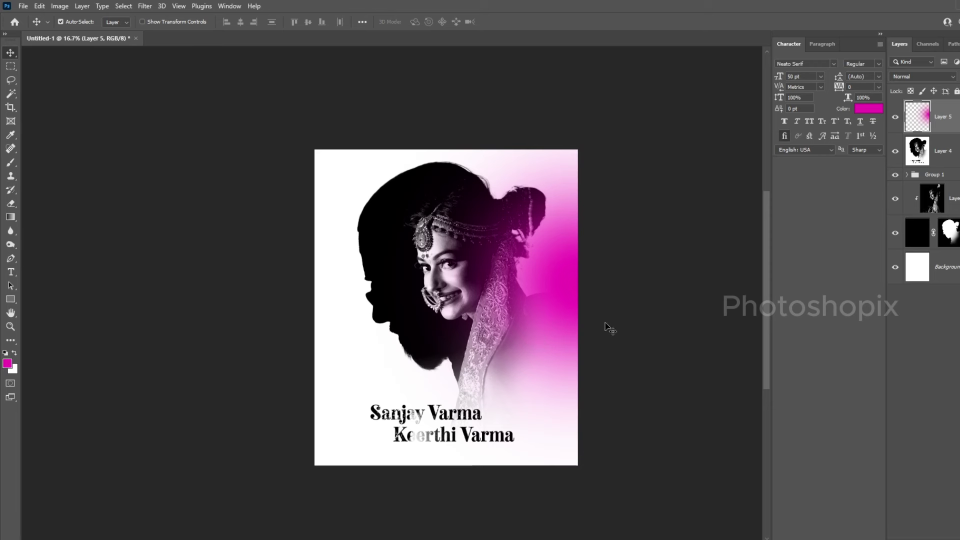
click(915, 78)
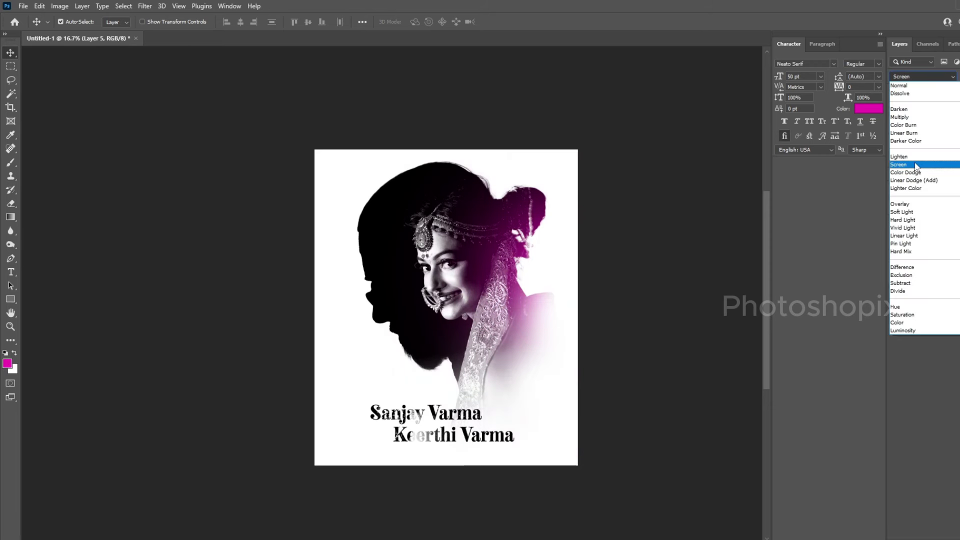
Step: Set Layer 5 to Screen blending and move a duplicate to the top-left corner
click(915, 165)
drag(485, 289, 489, 317)
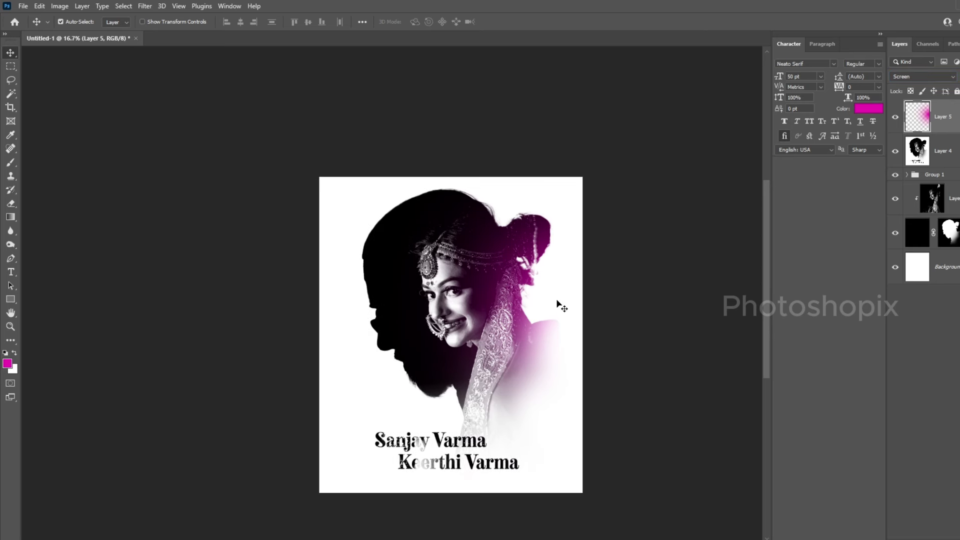
key(ctrl+j)
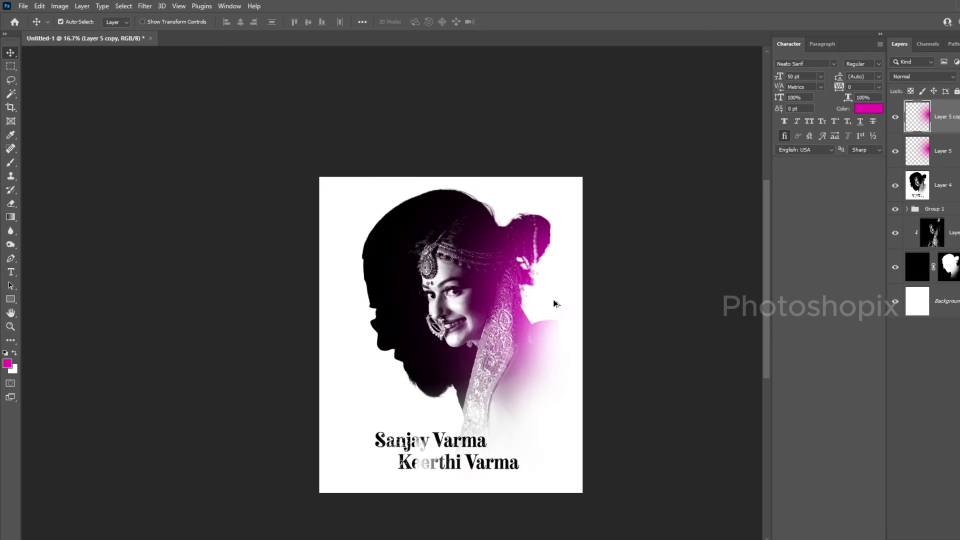
drag(555, 303, 620, 297)
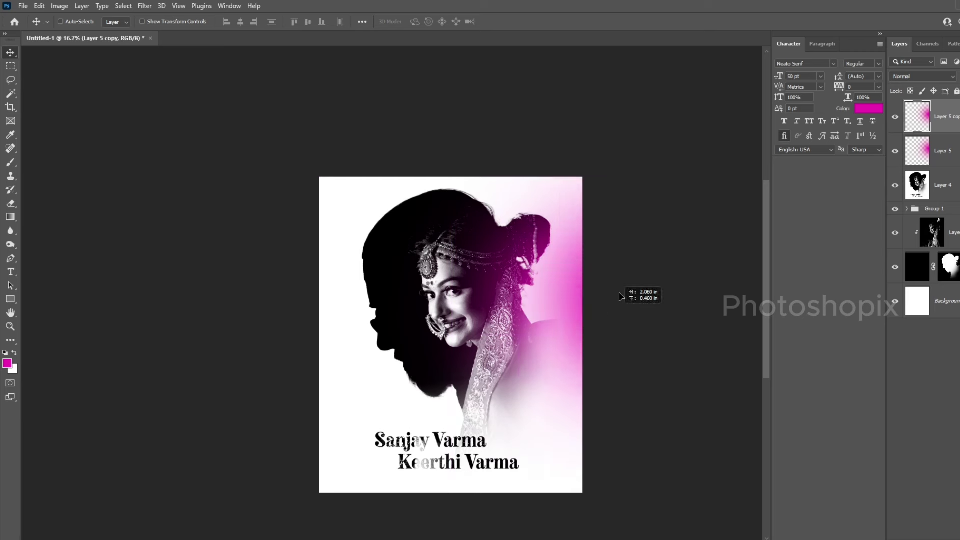
drag(620, 297, 485, 285)
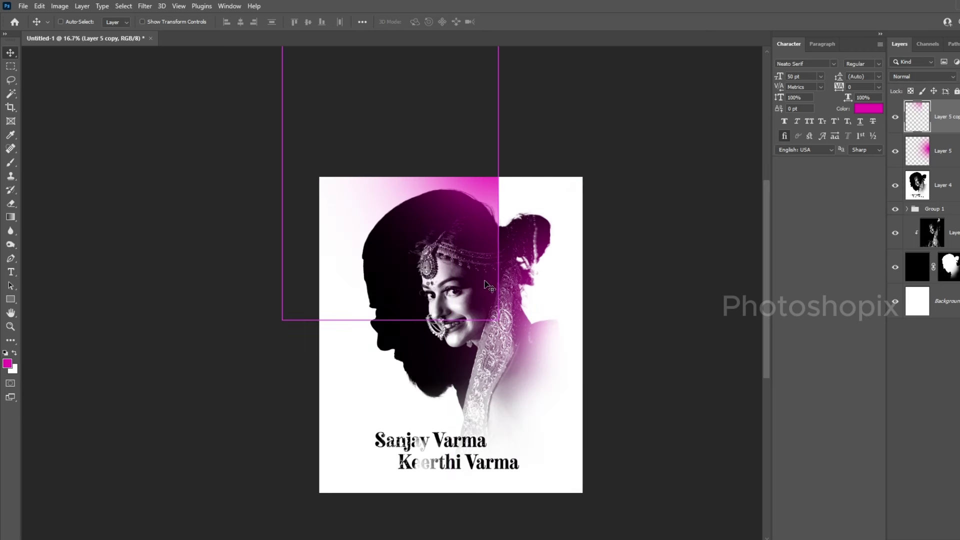
Step: Rotate the glow copy, shift its hue toward orange, then delete the copy
key(ctrl+t)
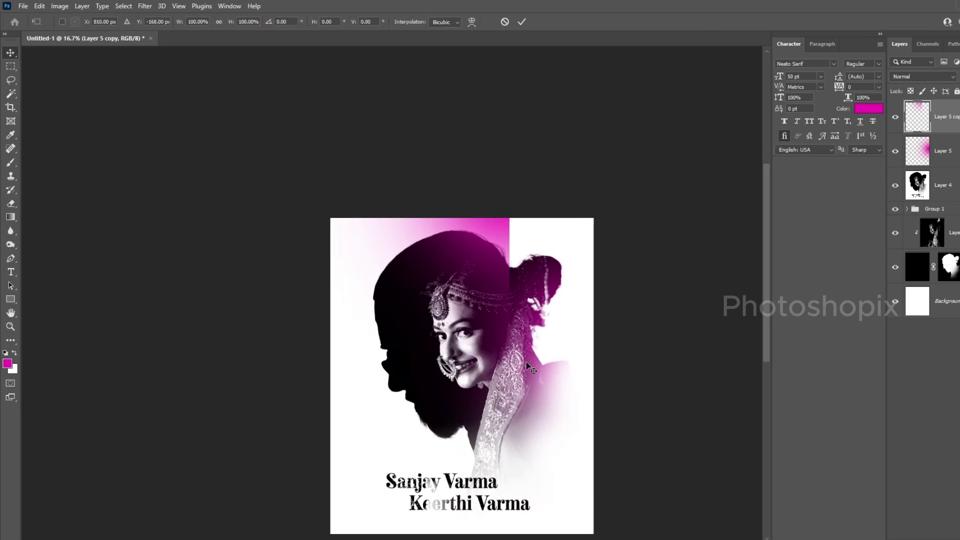
mouse_move(528, 366)
mouse_down()
mouse_move(564, 401)
mouse_move(532, 398)
mouse_up()
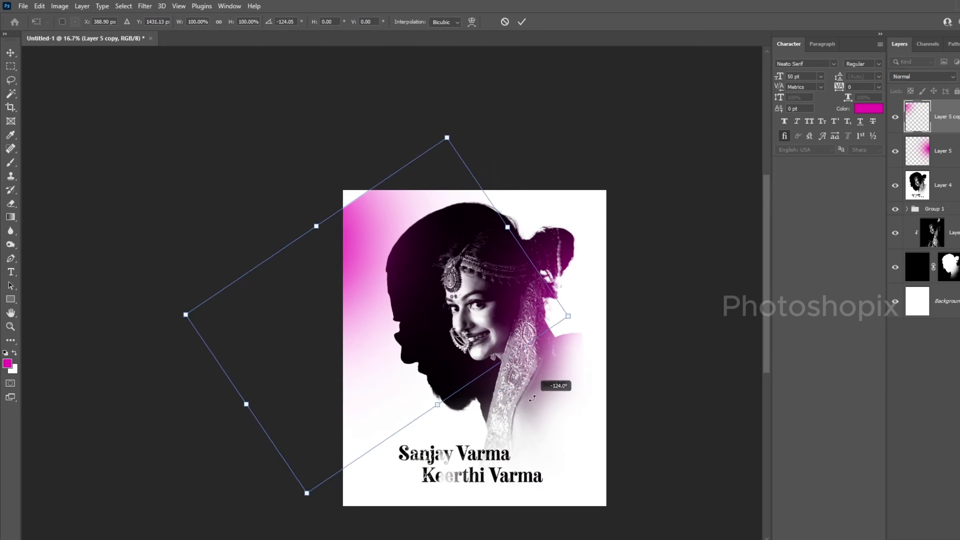
key(Return)
key(ctrl+u)
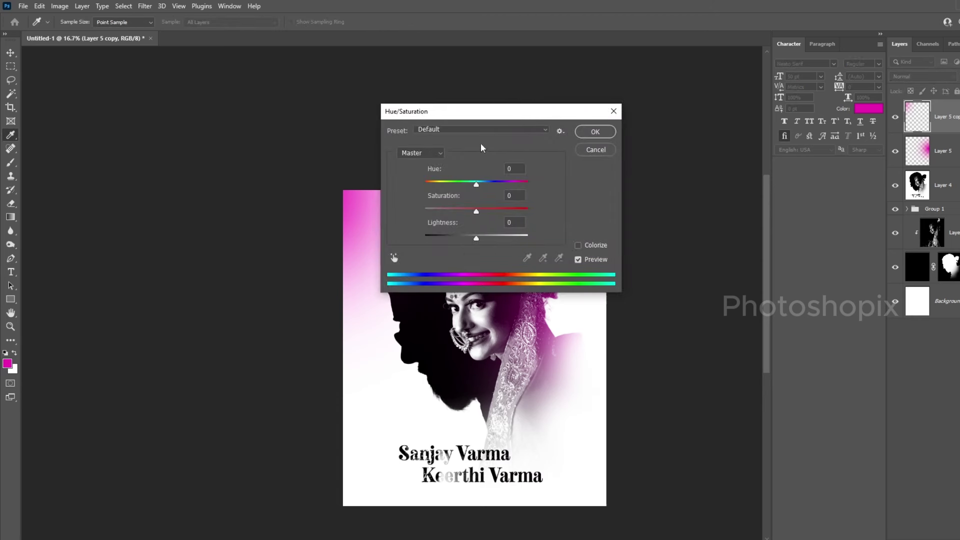
drag(489, 111, 652, 141)
mouse_move(639, 214)
mouse_down()
mouse_move(602, 215)
mouse_move(670, 226)
mouse_up()
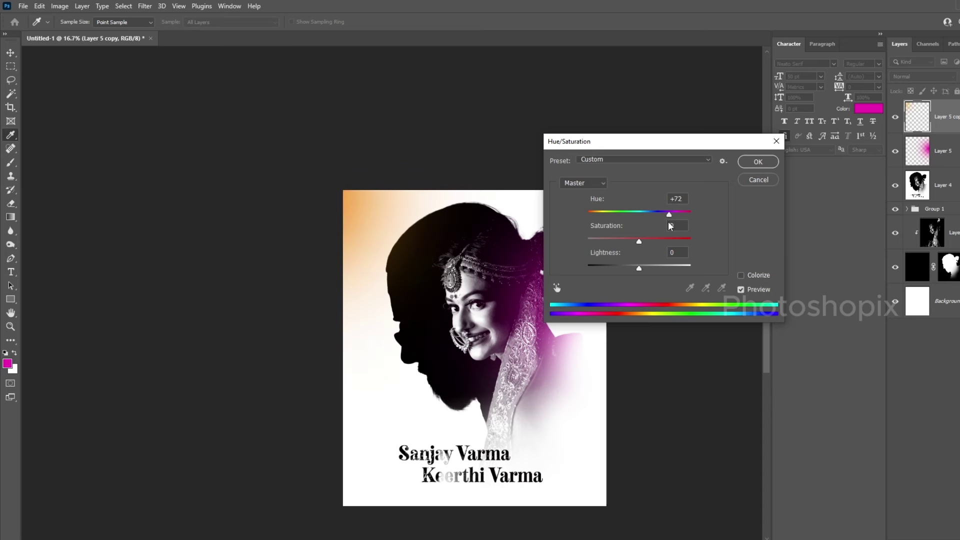
key(Return)
key(v)
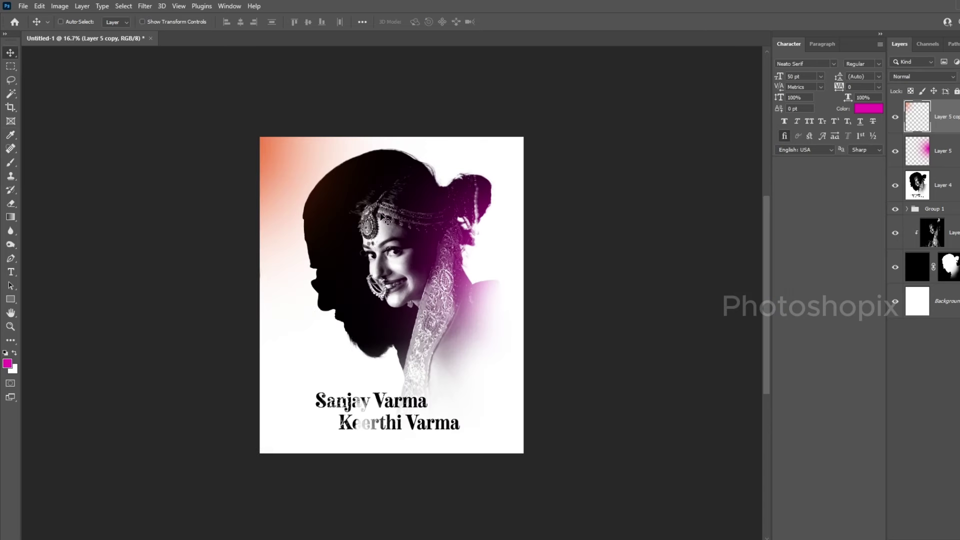
key(Delete)
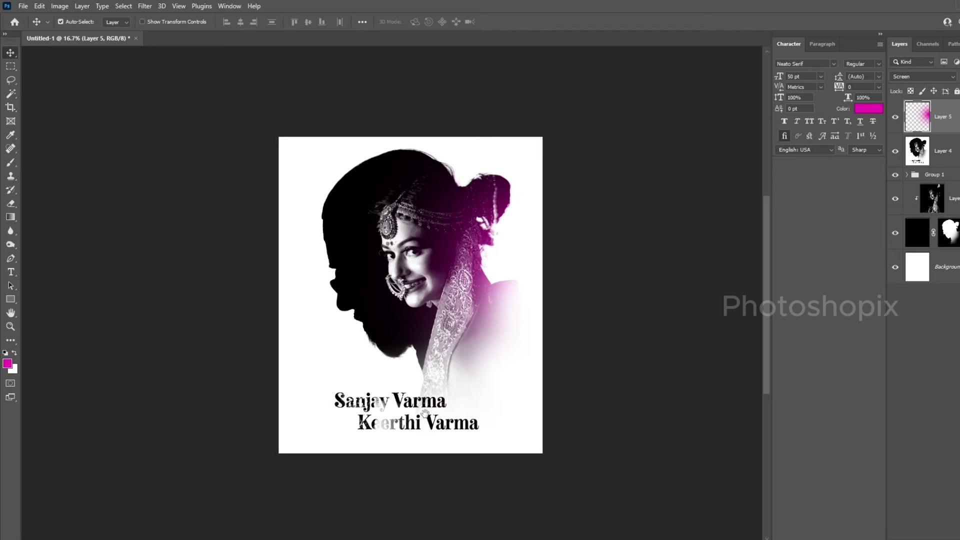
Step: Stamp all visible layers into Layer 6 and fill a layer beneath it with black
scroll(390, 365, up, 1)
scroll(390, 365, down, 1)
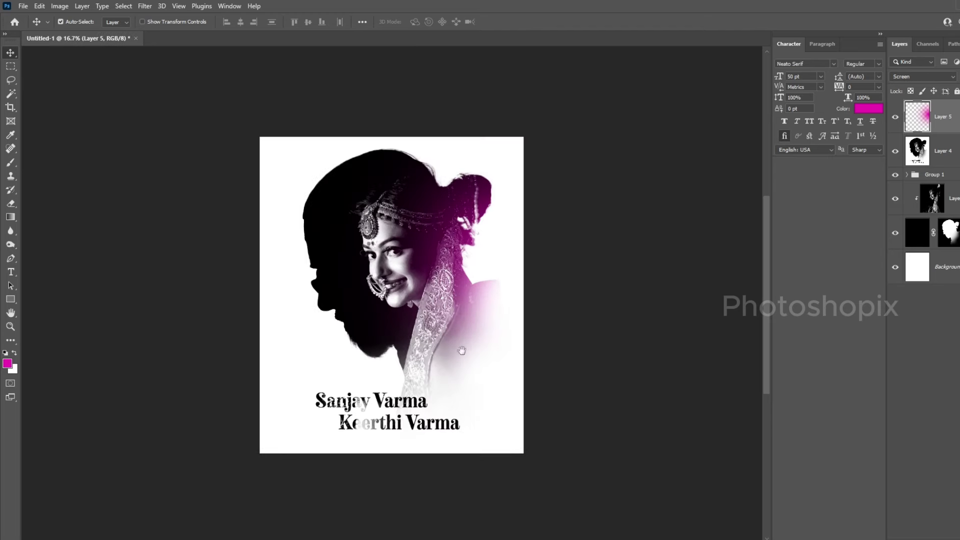
key(ctrl+shift+alt+e)
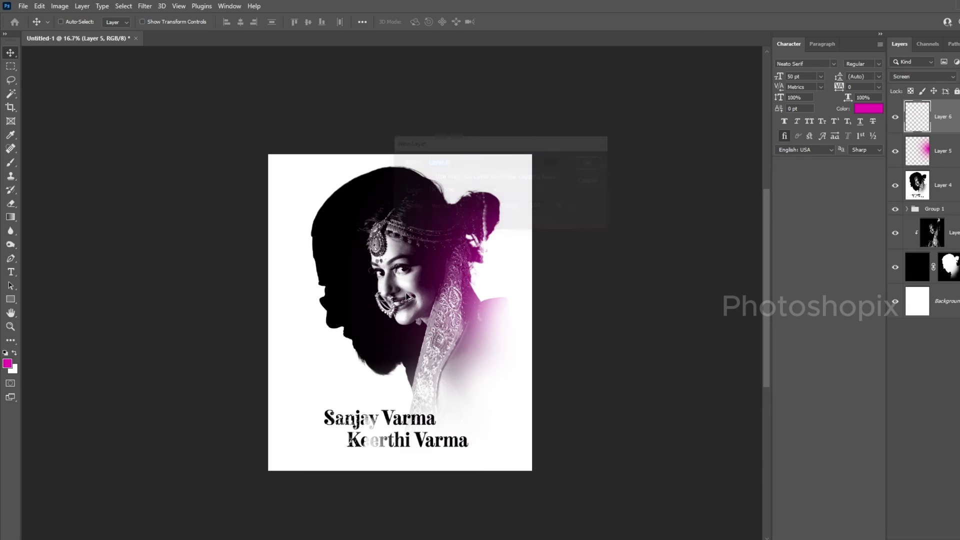
key(alt+bracketleft)
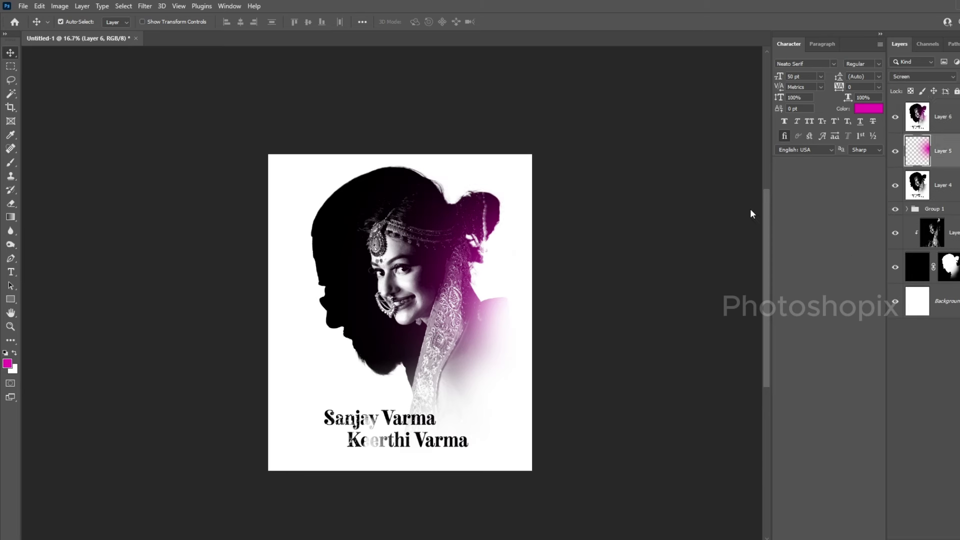
key(ctrl+BackSpace)
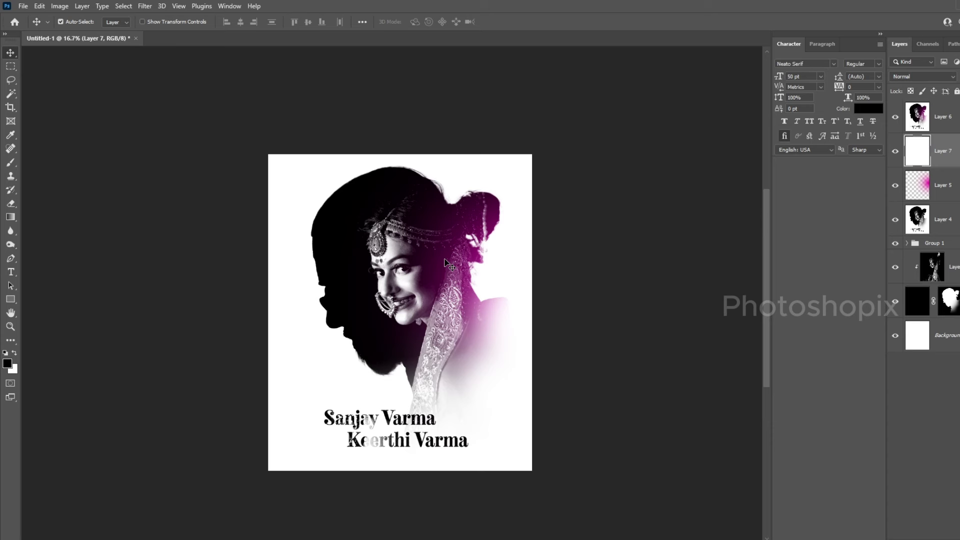
key(alt+BackSpace)
click(895, 117)
click(917, 120)
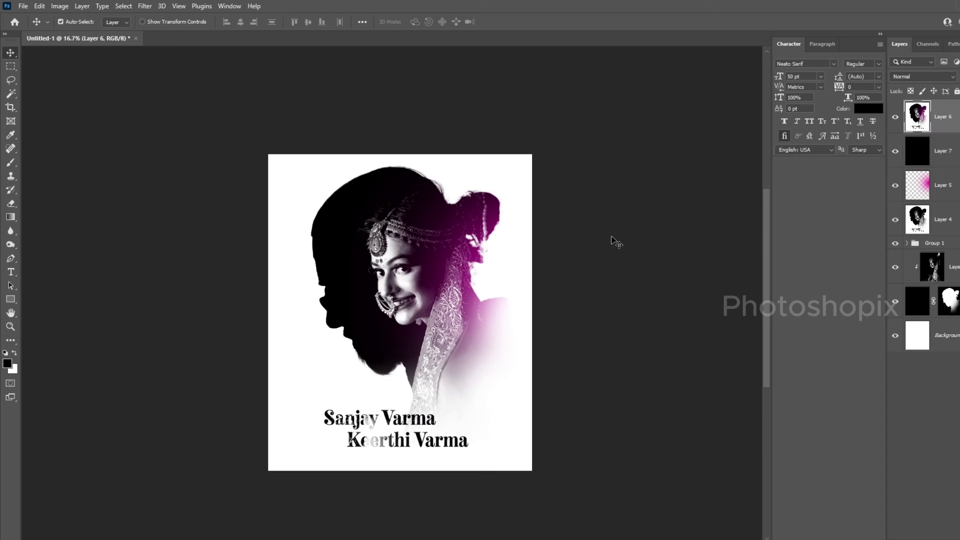
Step: Scale the stamped artwork down to about 89% to reveal a black border
key(ctrl+t)
drag(532, 155, 516, 172)
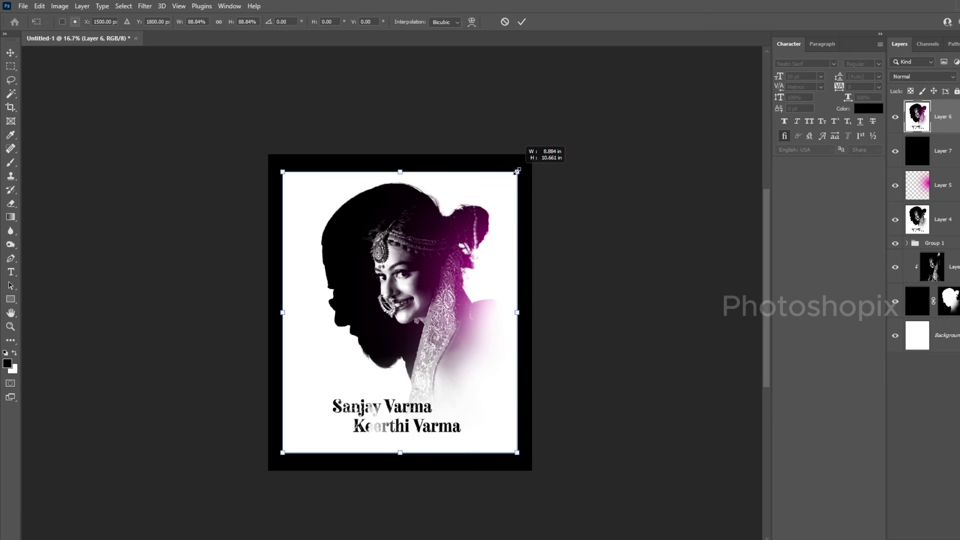
key(Return)
key(ctrl+plus)
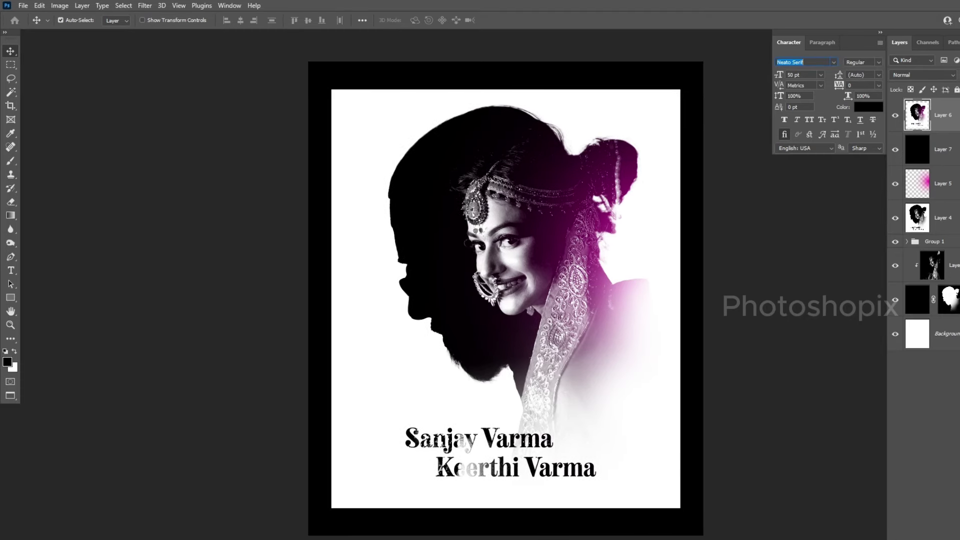
Step: Close the Character panel, hide the side panels, cycle the screen mode, and zoom out to fit the poster
text(f)
key(Escape)
key(alt+w)
key(Return)
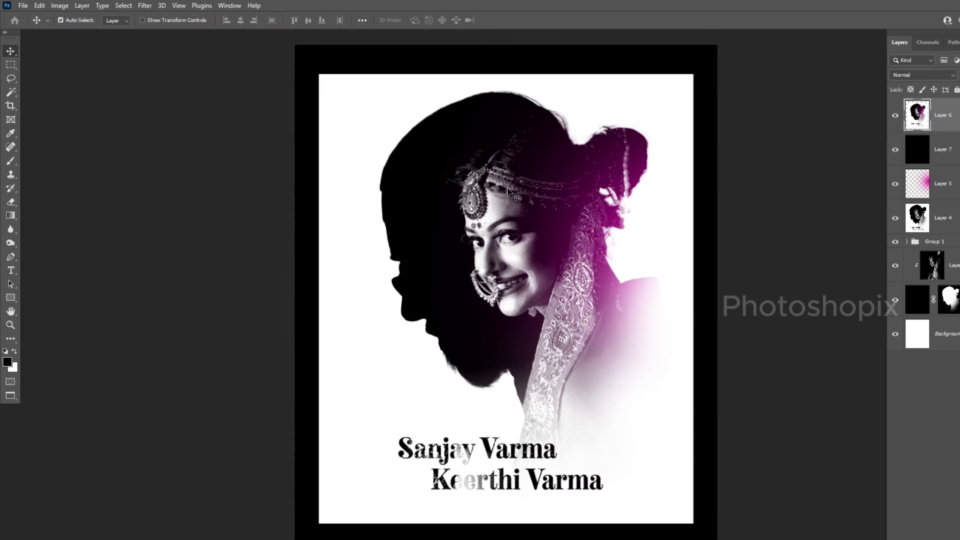
key(shift+Tab)
key(f)
key(f)
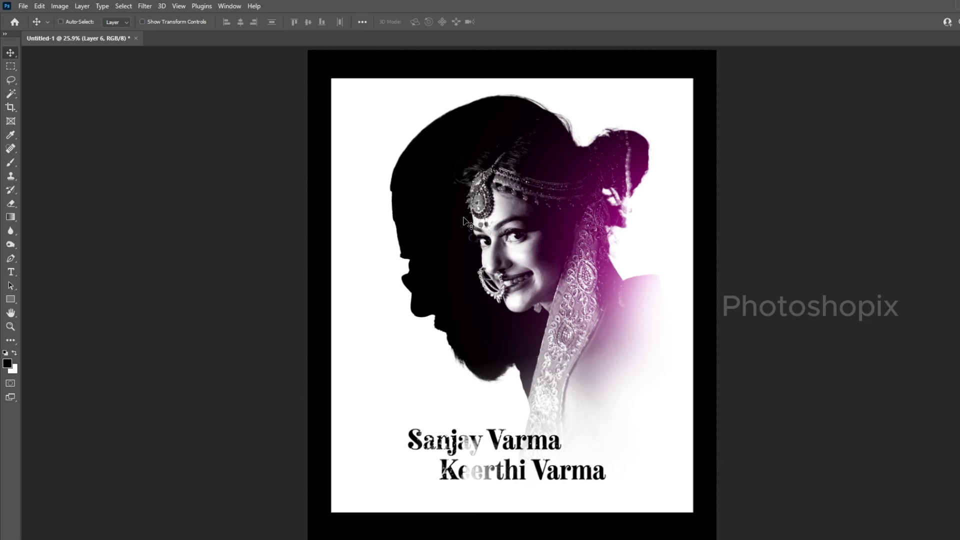
key(ctrl+minus)
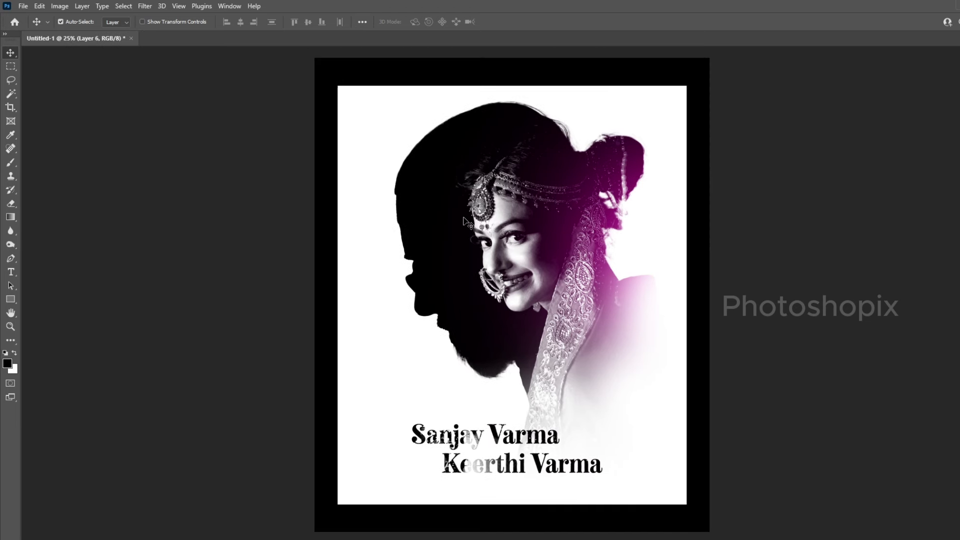